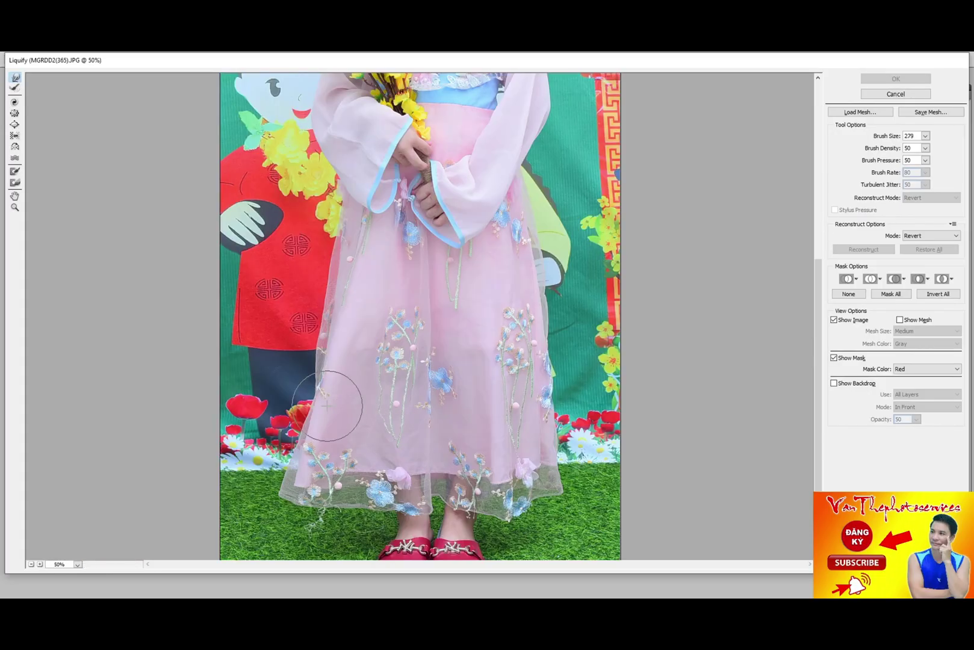
Step: Push in the left skirt edge, the skirt beside the right sleeve, and the right sleeve near the waist
drag(327, 405, 326, 381)
key(bracketright)
drag(554, 250, 549, 241)
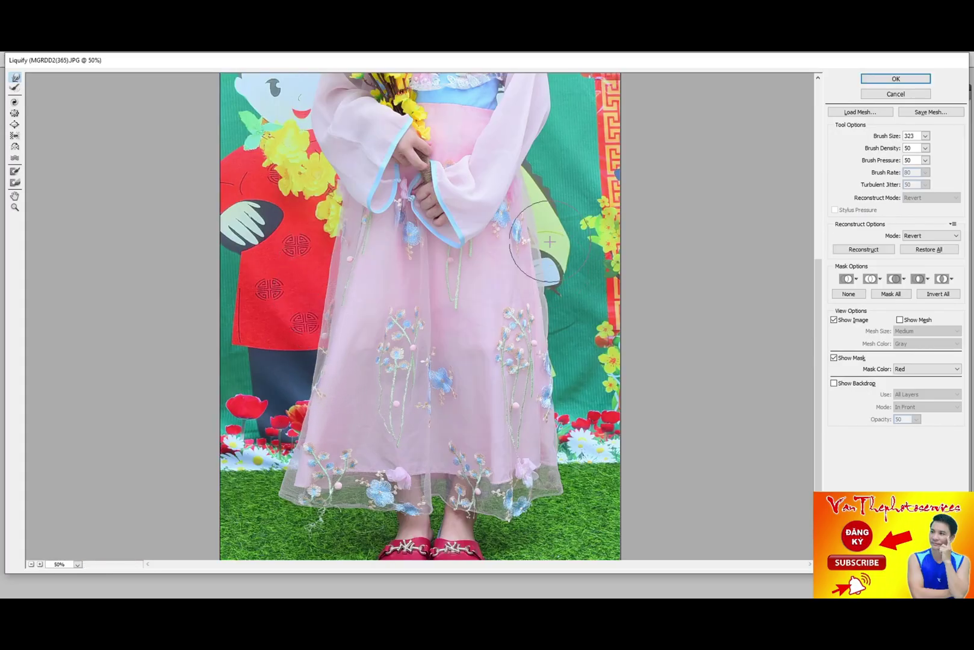
scroll(486, 445, down, 1)
scroll(505, 409, up, 3)
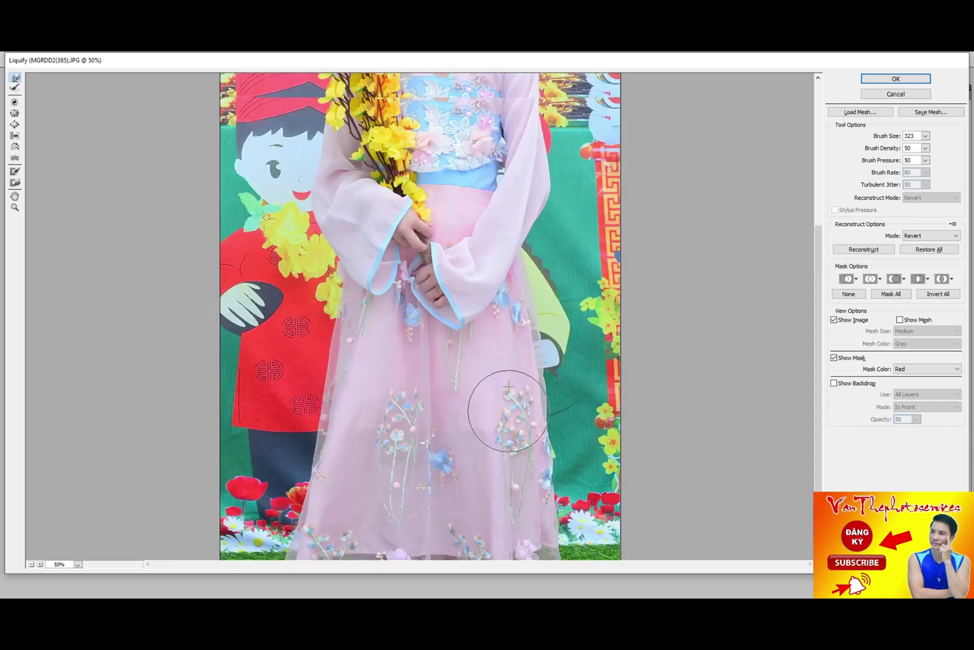
scroll(517, 369, up, 10)
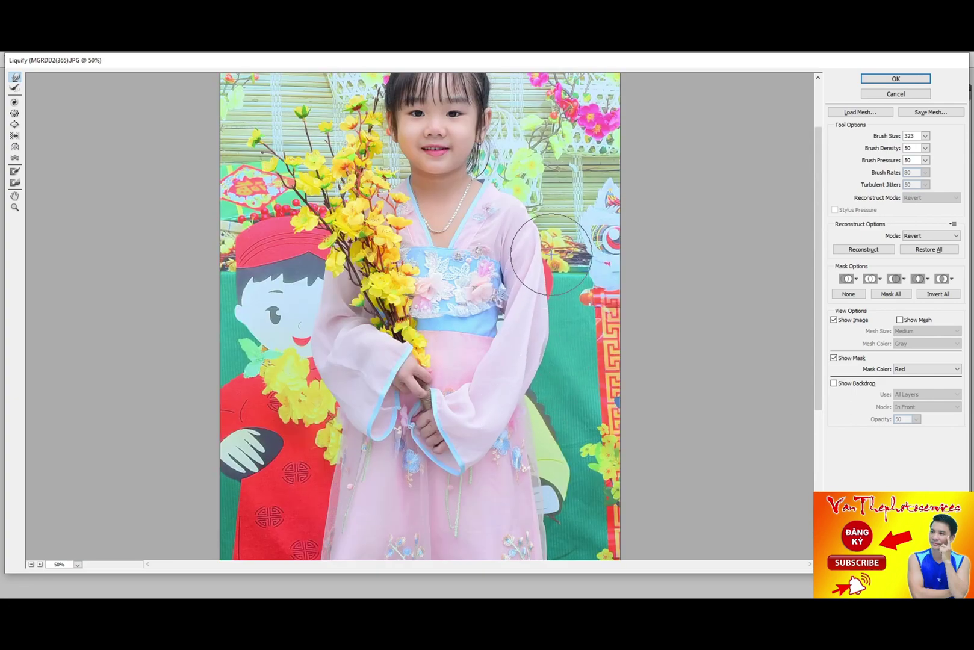
drag(503, 325, 511, 294)
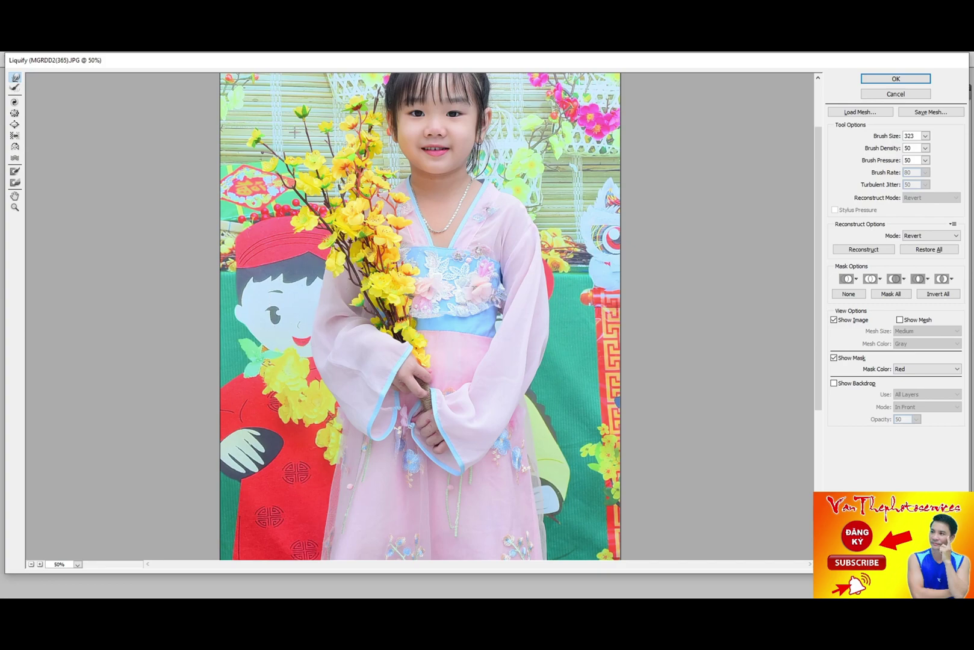
Step: Zoom in on the girl's face and resize the warp brush for face work
key(ctrl+plus)
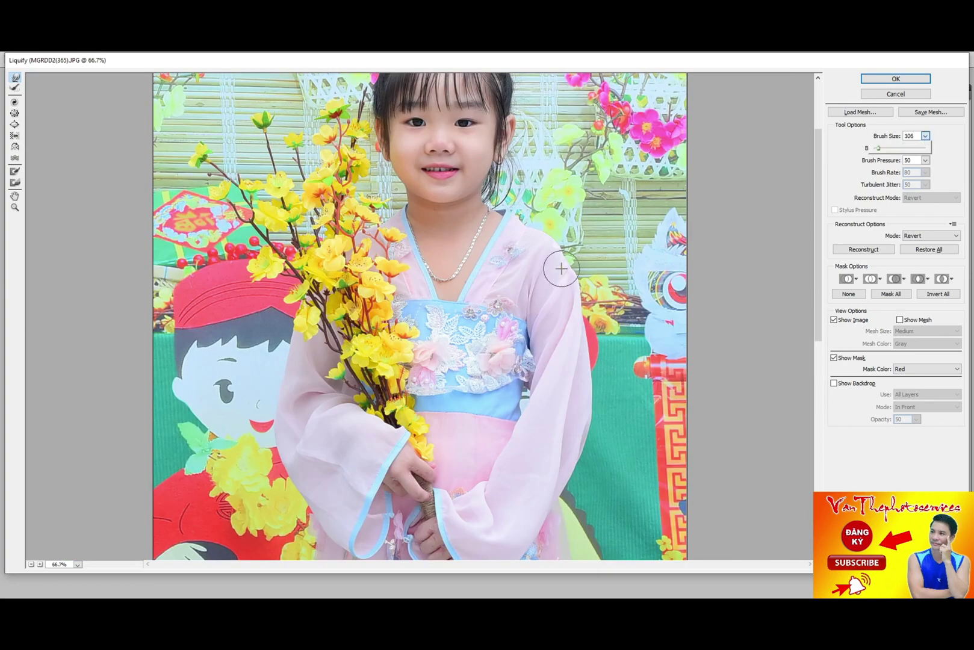
key(bracketright)
key(bracketright)
key(bracketright)
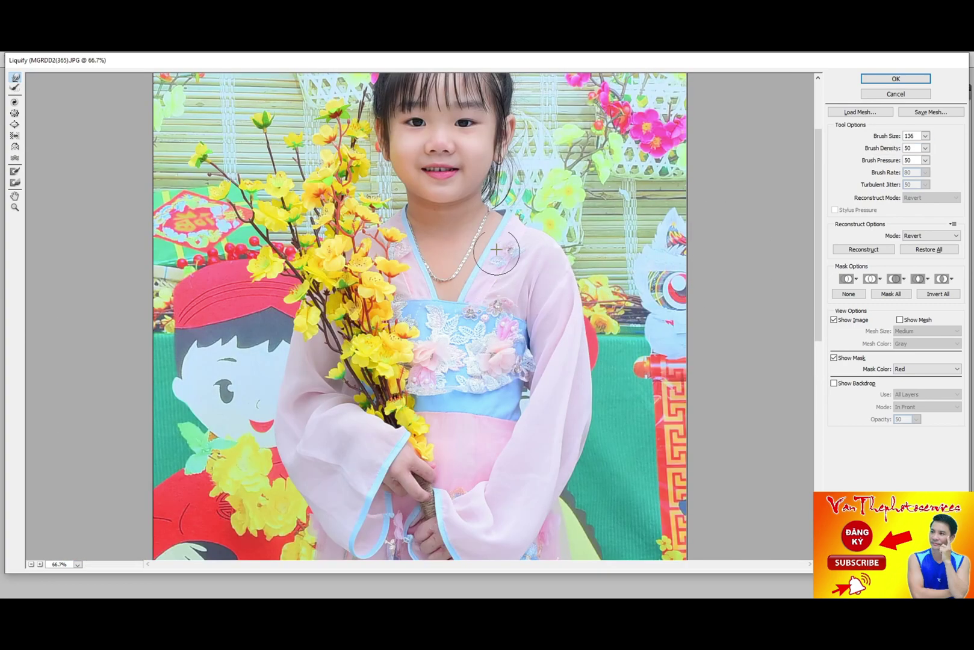
key(bracketright)
key(bracketright)
key(bracketright)
key(bracketright)
key(bracketright)
key(bracketright)
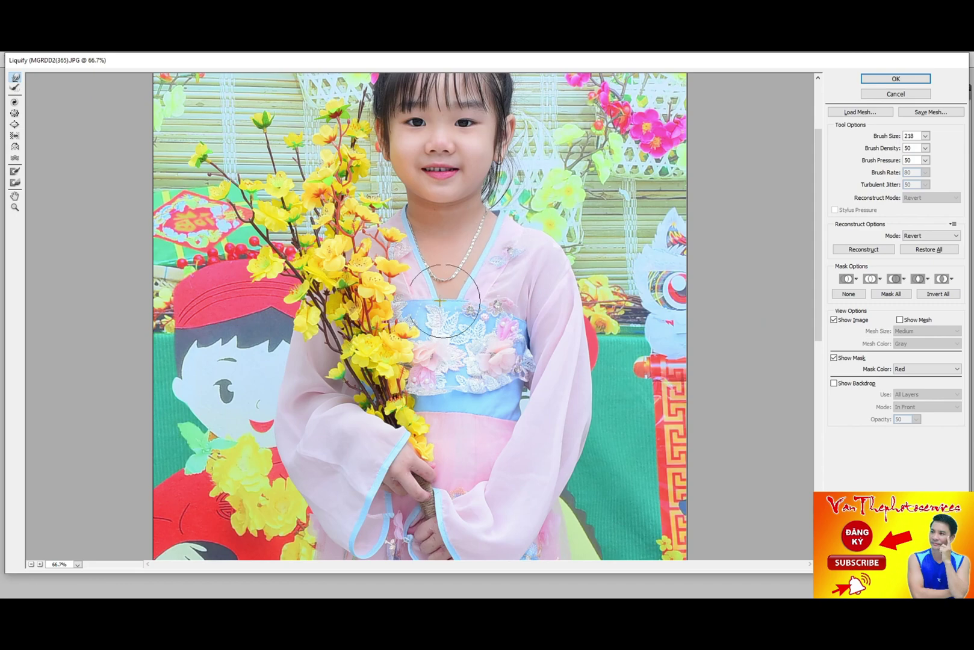
scroll(440, 300, up, 3)
key(ctrl+plus)
scroll(397, 351, up, 3)
key(bracketleft)
key(bracketleft)
key(bracketleft)
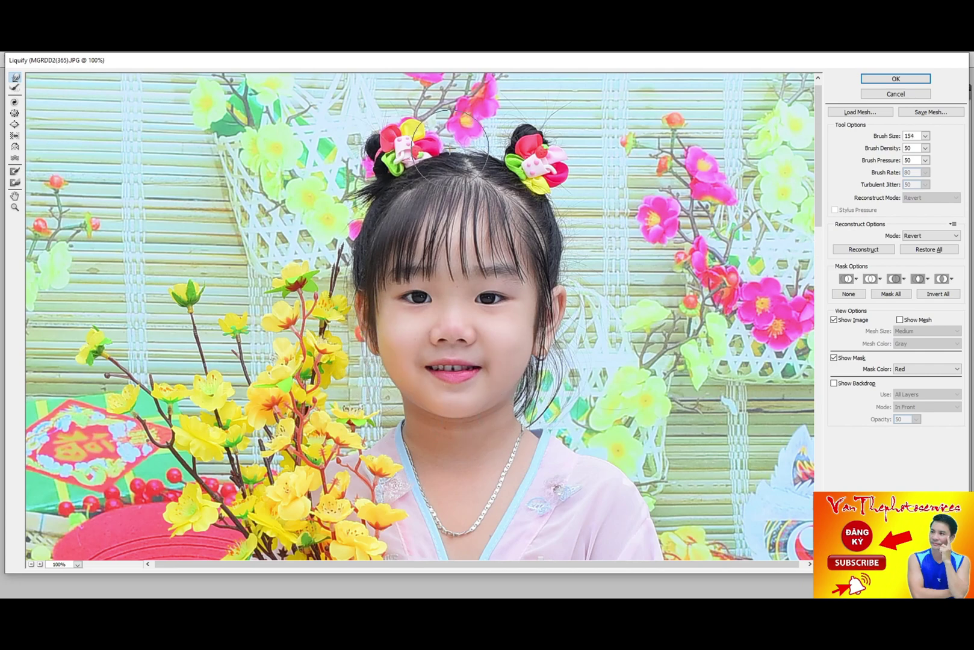
Step: Warp the first girl's cheeks with a resized brush, then fit the whole image in the preview
key(ctrl+plus)
key(bracketleft)
key(bracketleft)
key(bracketleft)
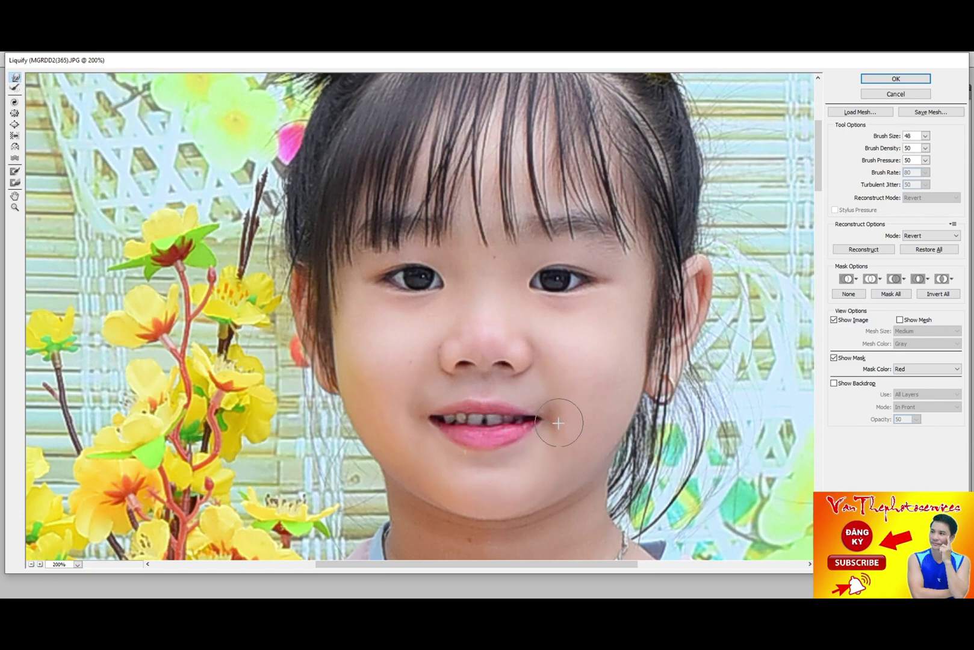
key(ctrl+minus)
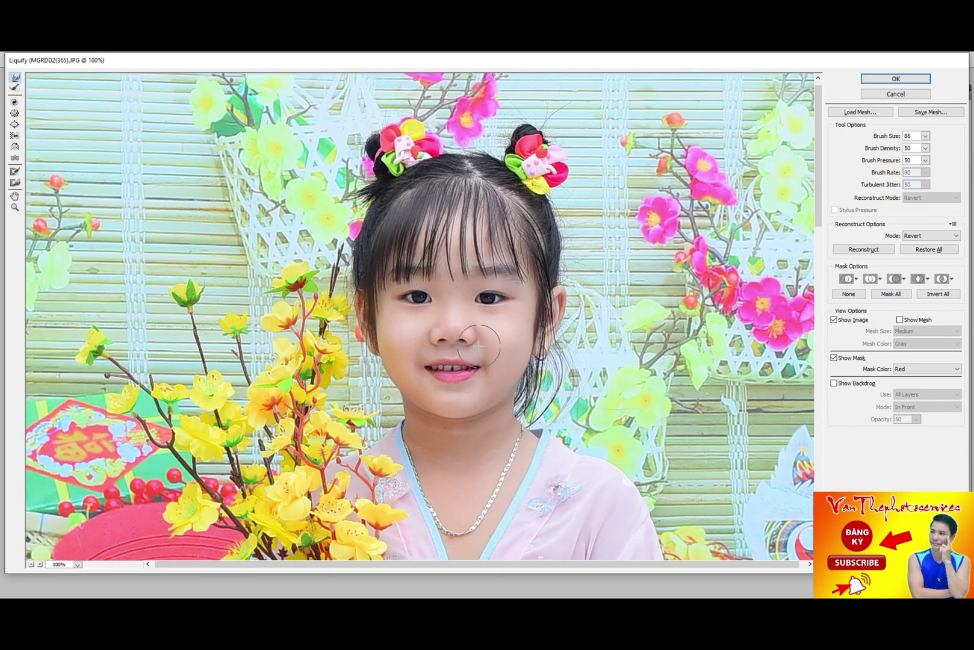
key(bracketright)
key(bracketright)
key(bracketright)
key(bracketright)
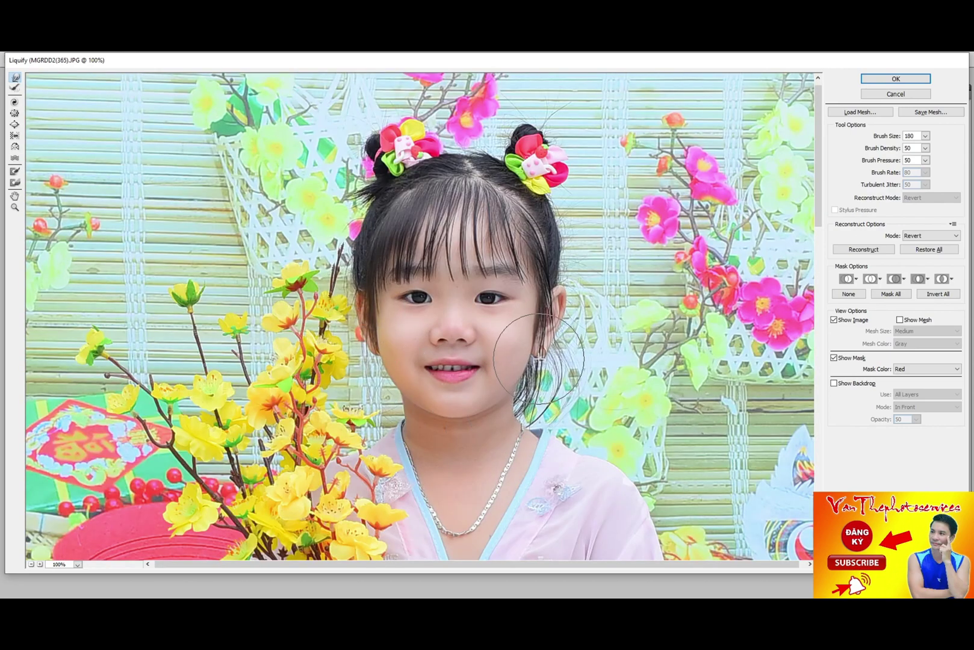
key(bracketright)
key(bracketright)
key(bracketright)
key(ctrl+plus)
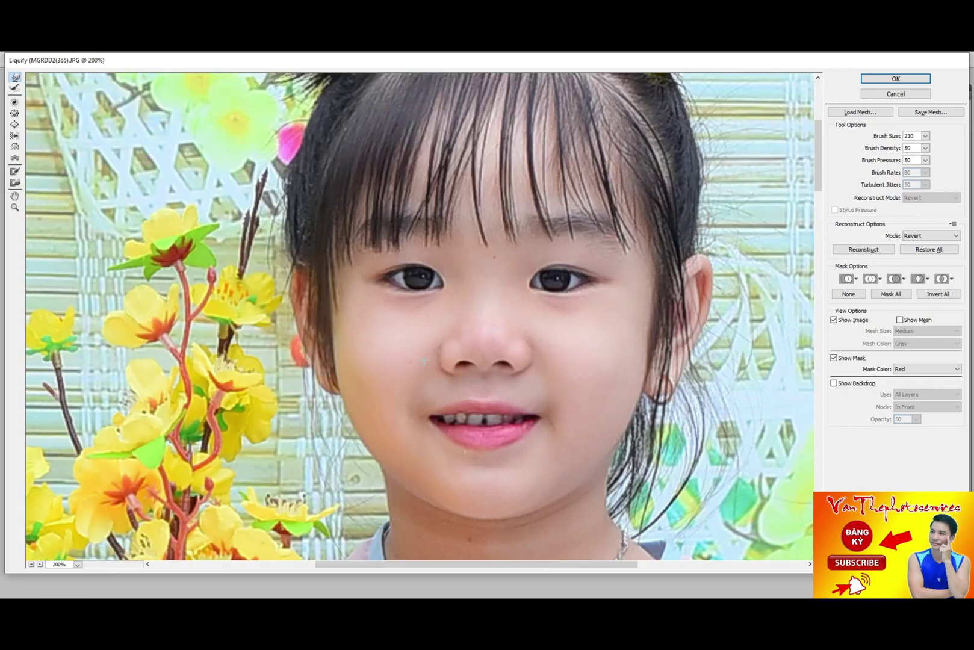
key(bracketright)
key(bracketright)
key(bracketright)
key(bracketright)
key(bracketright)
key(bracketright)
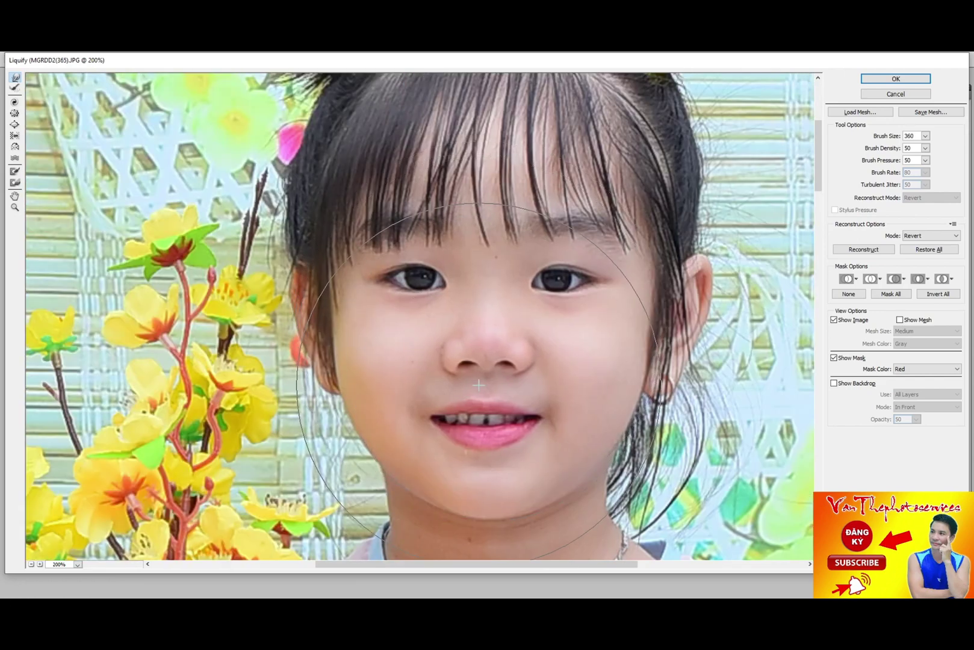
key(ctrl+0)
Step: Apply the face warp, compare before and after with undo, and clear the selection
key(Return)
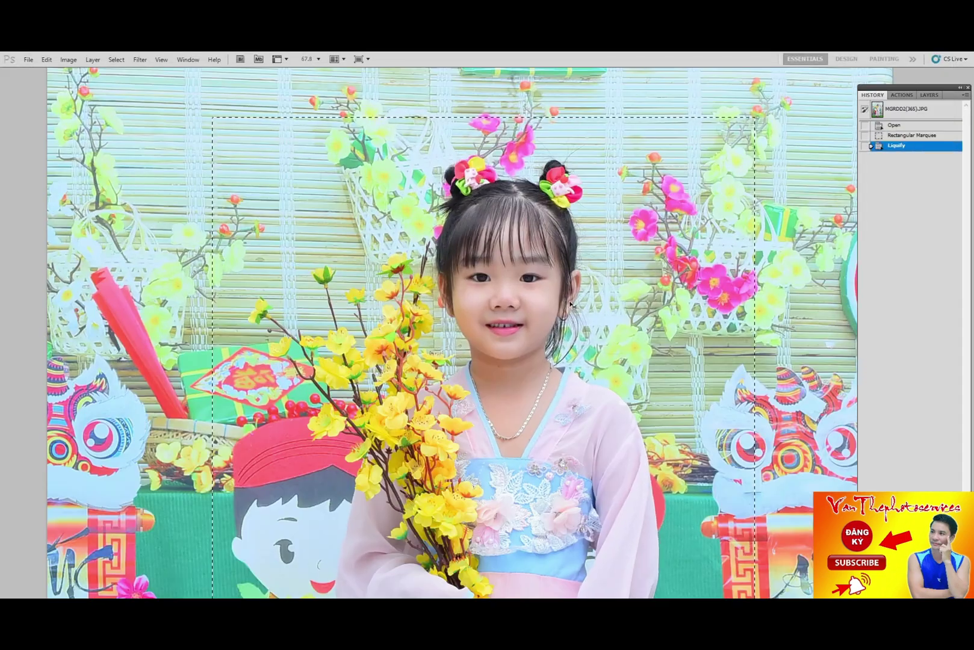
key(ctrl+z)
key(ctrl+z)
key(ctrl+z)
key(ctrl+alt+0)
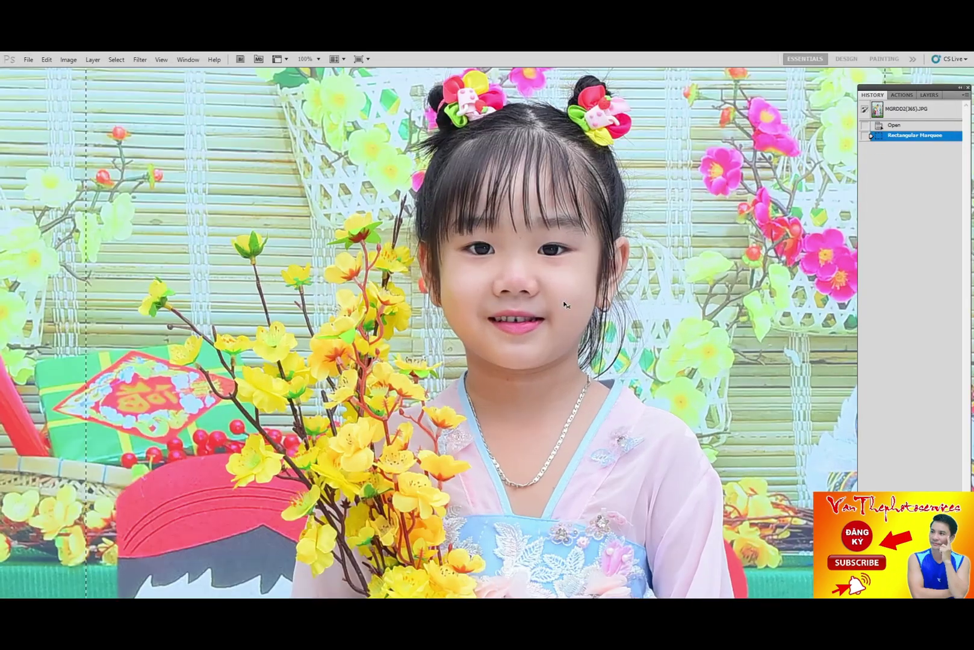
key(ctrl+z)
key(ctrl+d)
key(ctrl+0)
scroll(563, 300, up, 5)
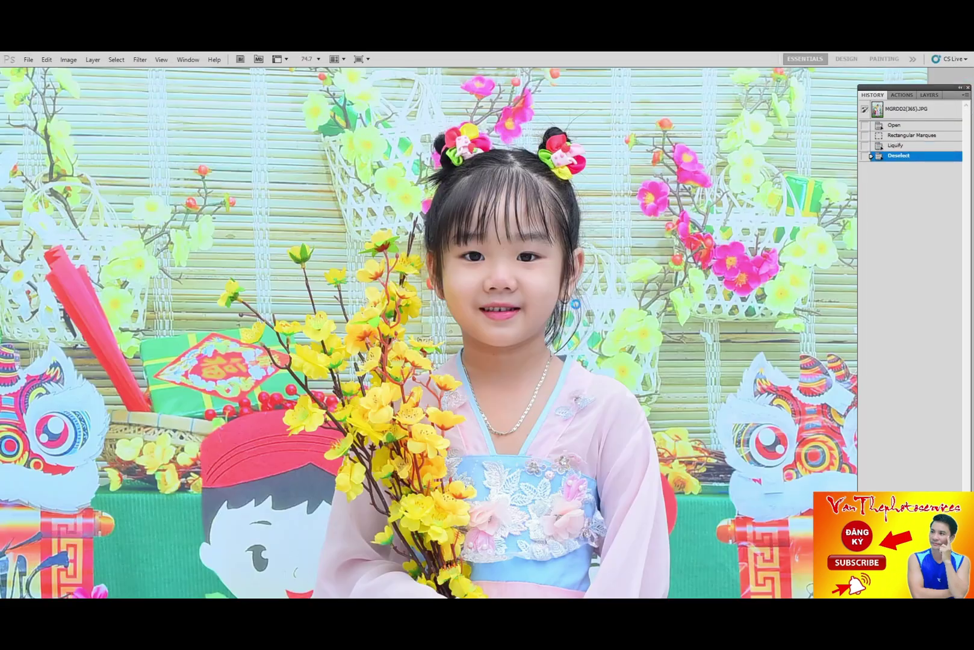
Step: Switch to the second portrait, marquee the area to reshape, and open it in Liquify
key(ctrl+Tab)
drag(385, 135, 605, 260)
key(ctrl+shift+x)
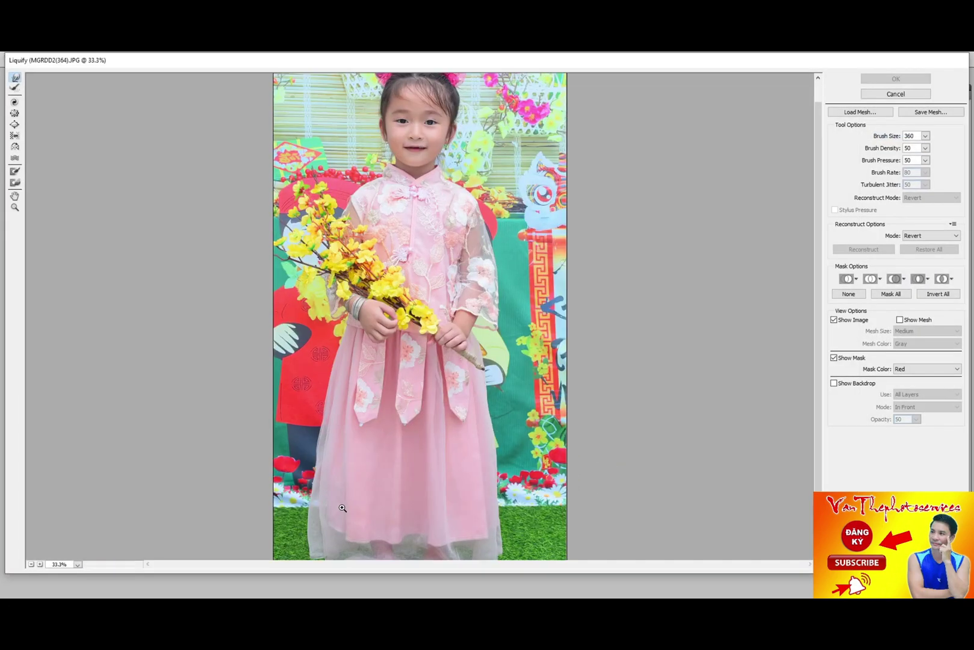
Step: Push in the lower-left edge of the second girl's dress and zoom in on her face
drag(316, 530, 320, 463)
scroll(439, 407, up, 2)
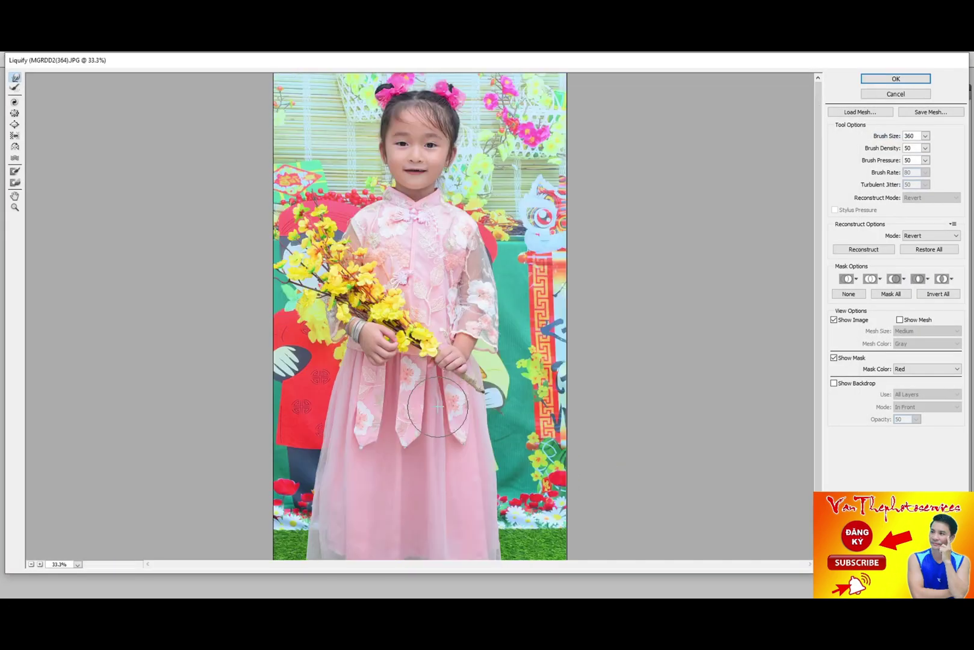
ctrl+click(340, 121)
ctrl+click(496, 304)
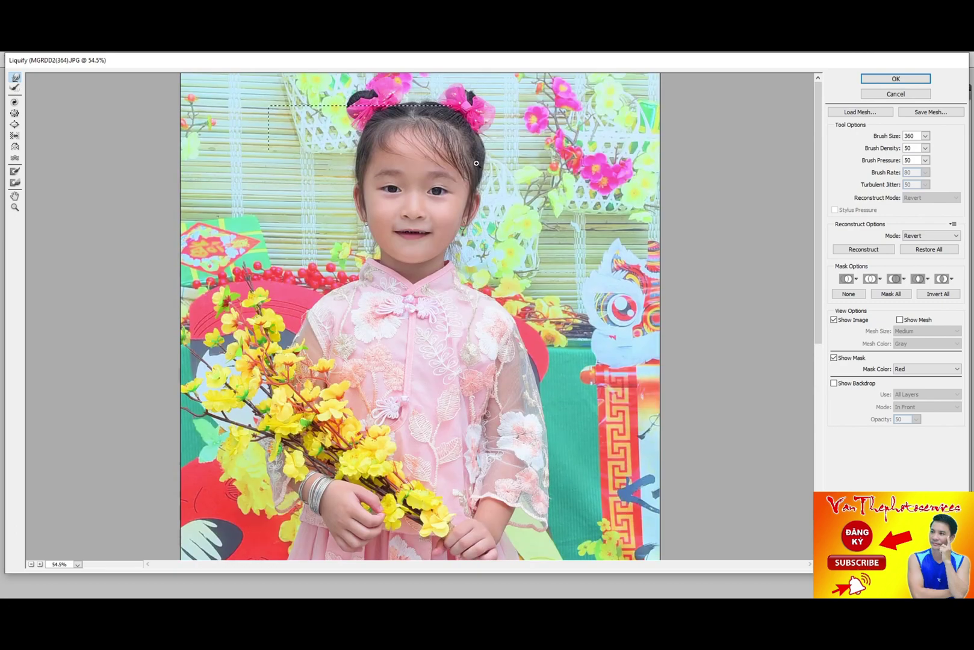
scroll(525, 322, up, 1)
Step: Reshape the cheeks and hairline, changing the warp brush size as needed
key(bracketleft)
key(bracketleft)
key(bracketleft)
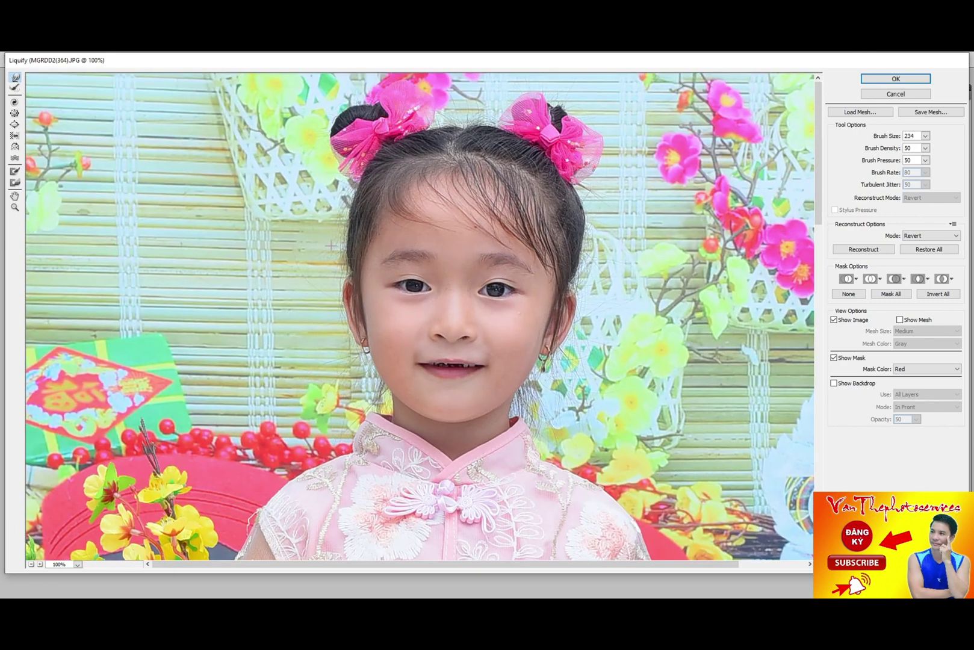
key(bracketright)
key(bracketright)
key(bracketright)
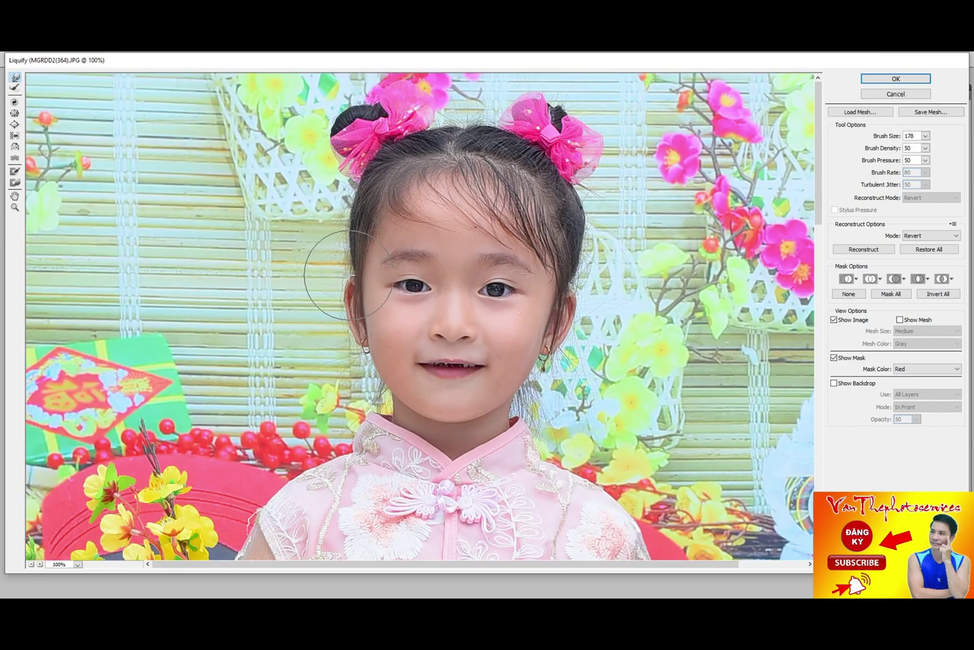
key(bracketleft)
key(bracketleft)
key(bracketleft)
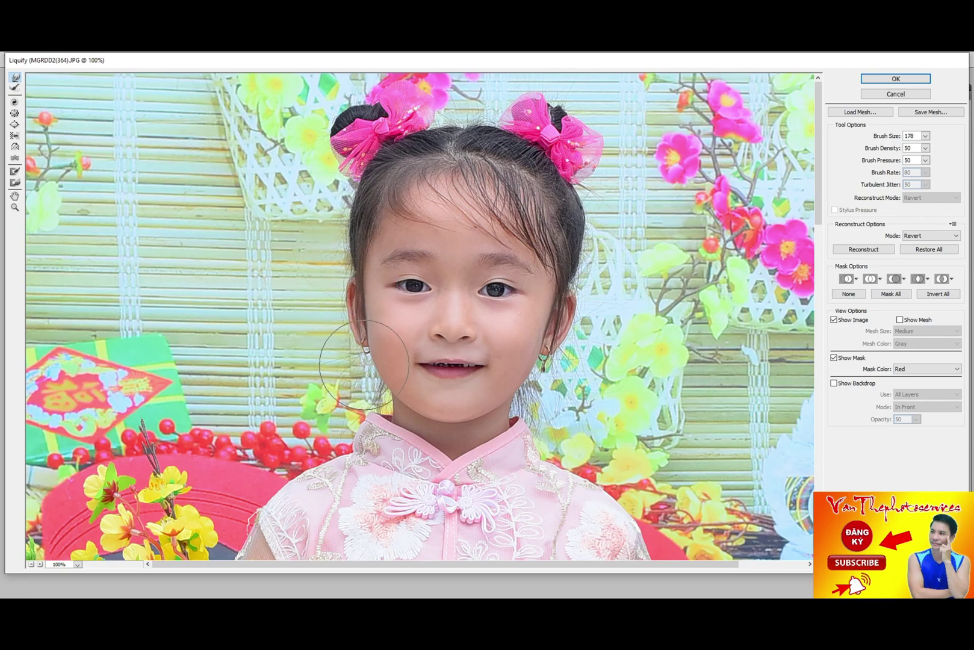
key(bracketright)
key(bracketright)
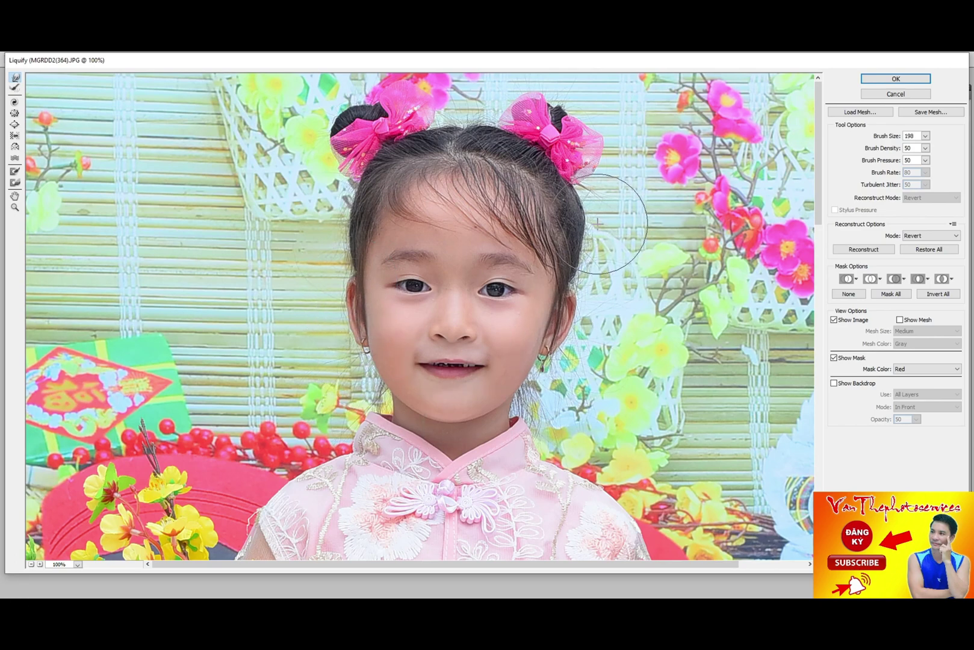
key(bracketright)
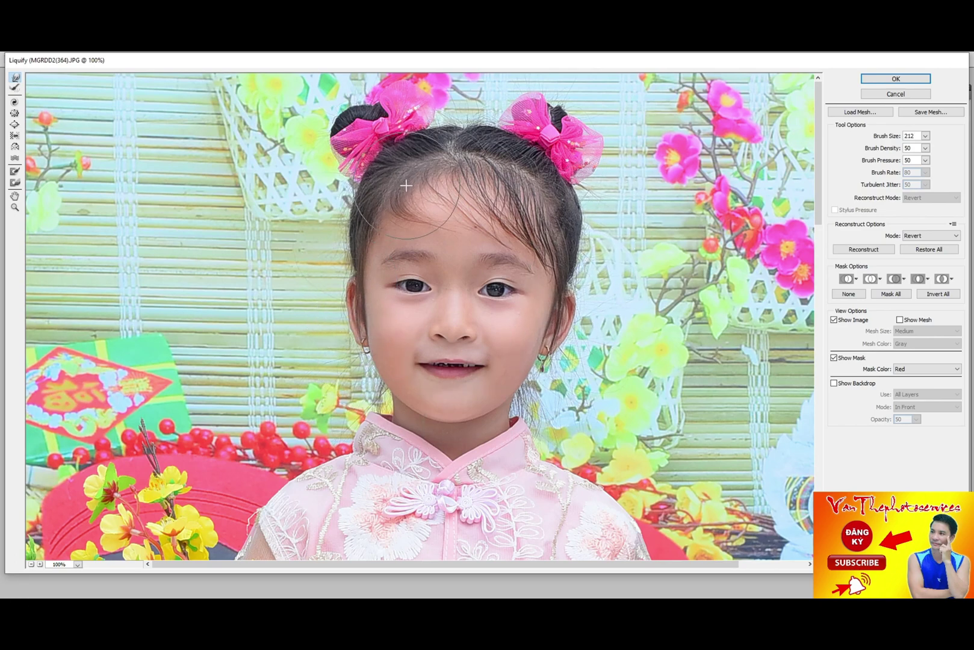
key(bracketright)
key(bracketright)
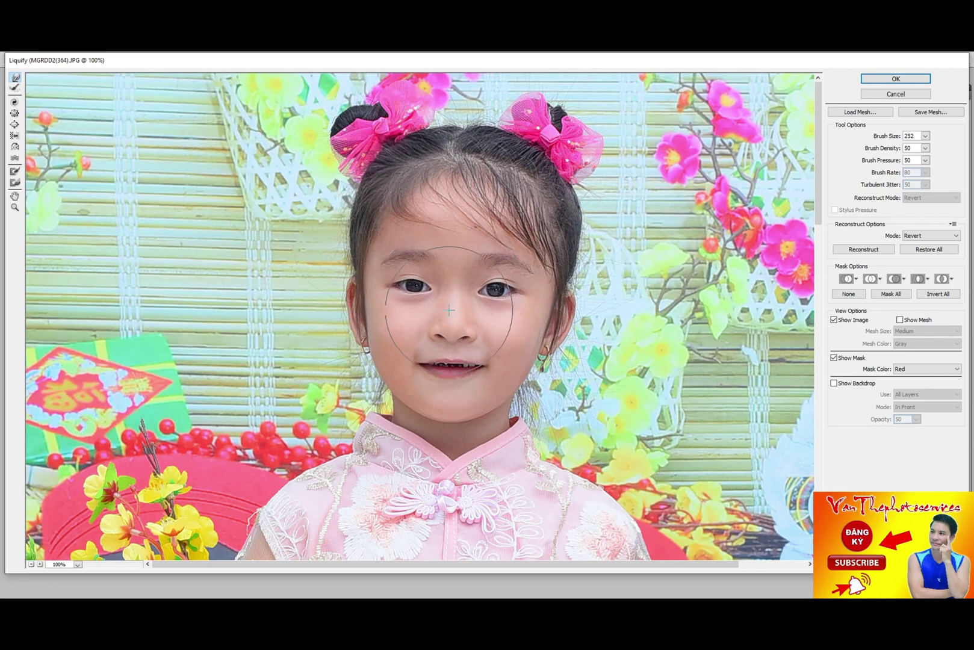
key(bracketright)
key(bracketright)
key(bracketright)
key(bracketright)
key(bracketright)
key(bracketright)
key(bracketright)
key(bracketright)
key(bracketright)
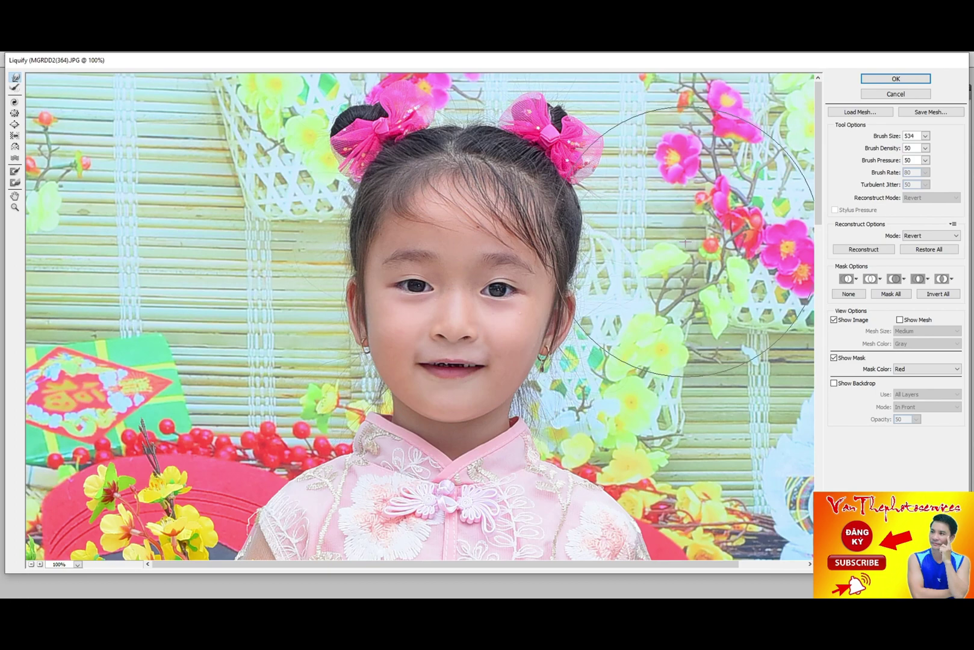
click(465, 262)
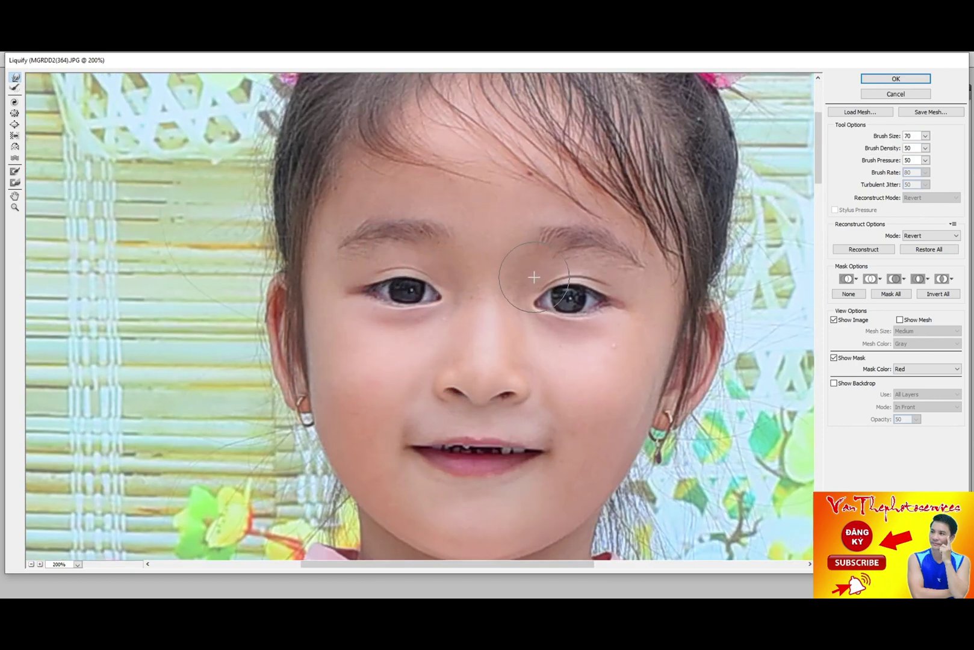
Step: Slim the pink-dress girl's cheeks and eye area with varied brush sizes, then show the whole photo
scroll(408, 253, down, 1)
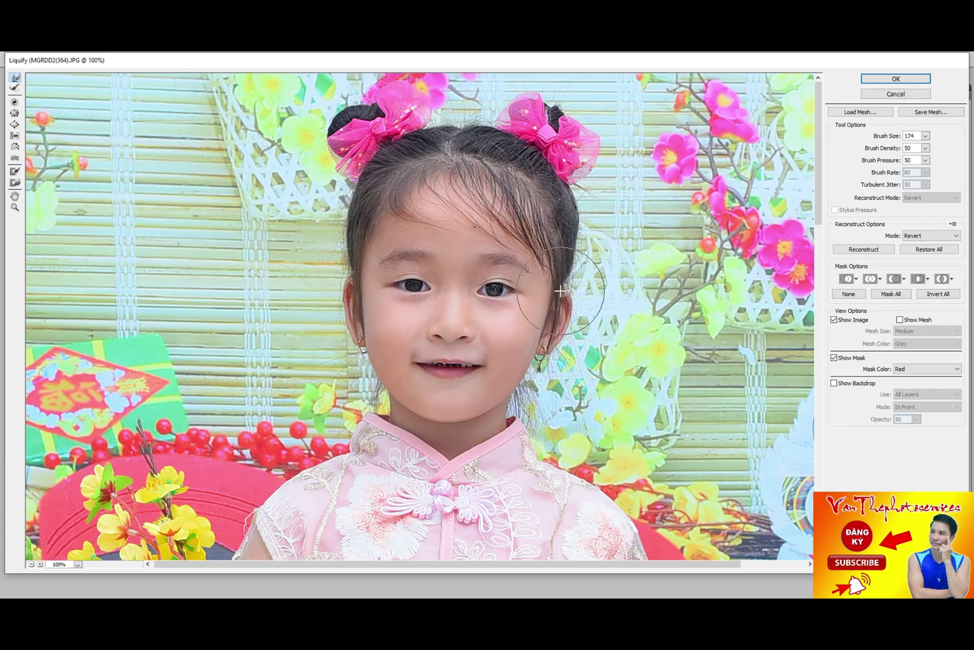
scroll(560, 291, down, 1)
scroll(421, 319, up, 1)
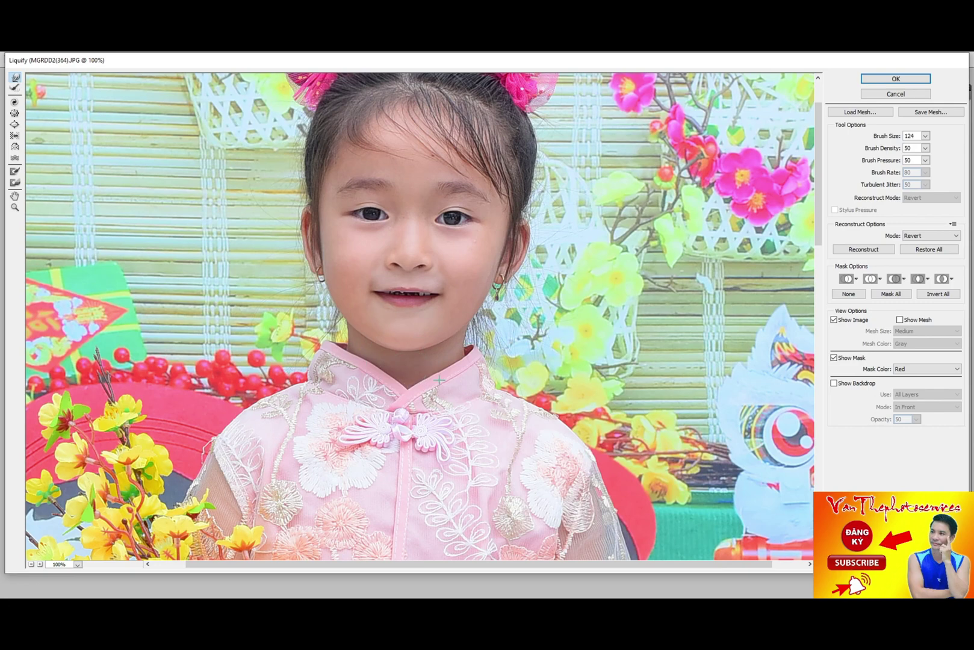
scroll(399, 401, up, 2)
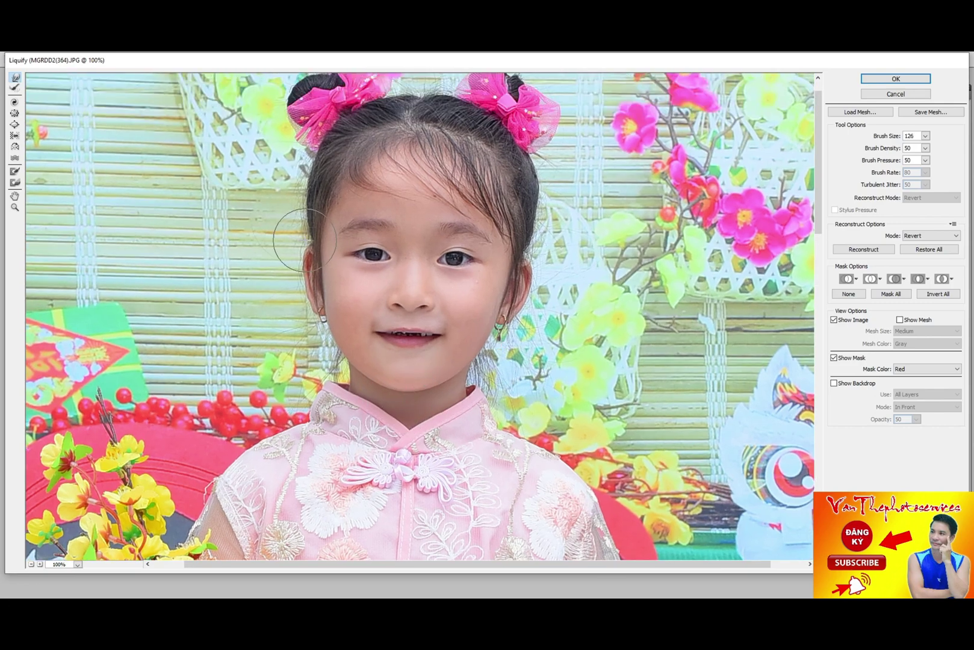
scroll(451, 278, down, 1)
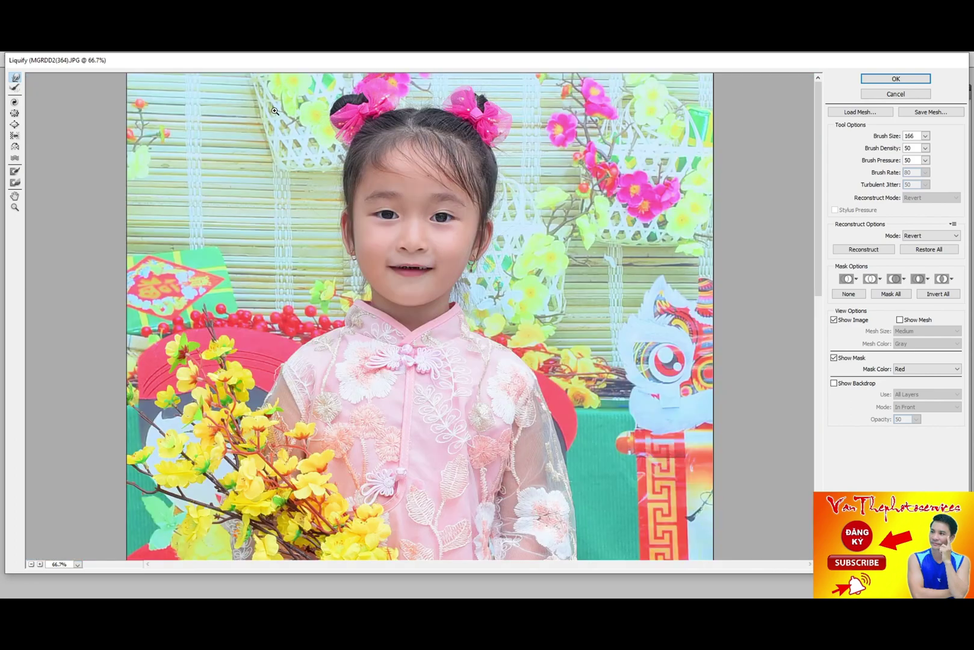
scroll(458, 271, up, 1)
scroll(482, 259, up, 2)
key(bracketleft)
key(bracketleft)
key(bracketleft)
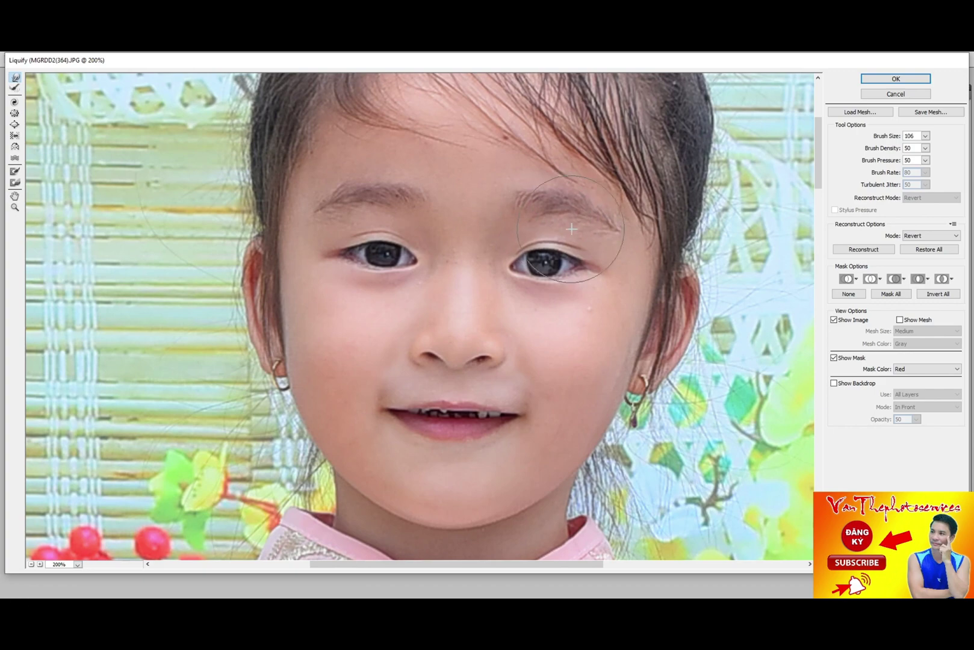
key(bracketright)
key(bracketright)
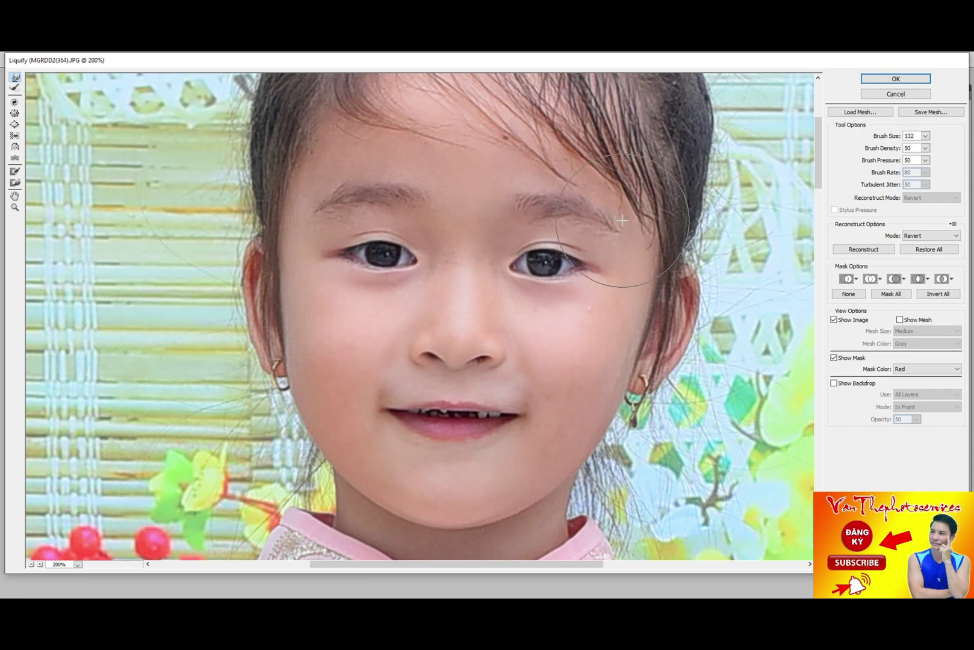
key(bracketright)
key(bracketright)
key(ctrl+0)
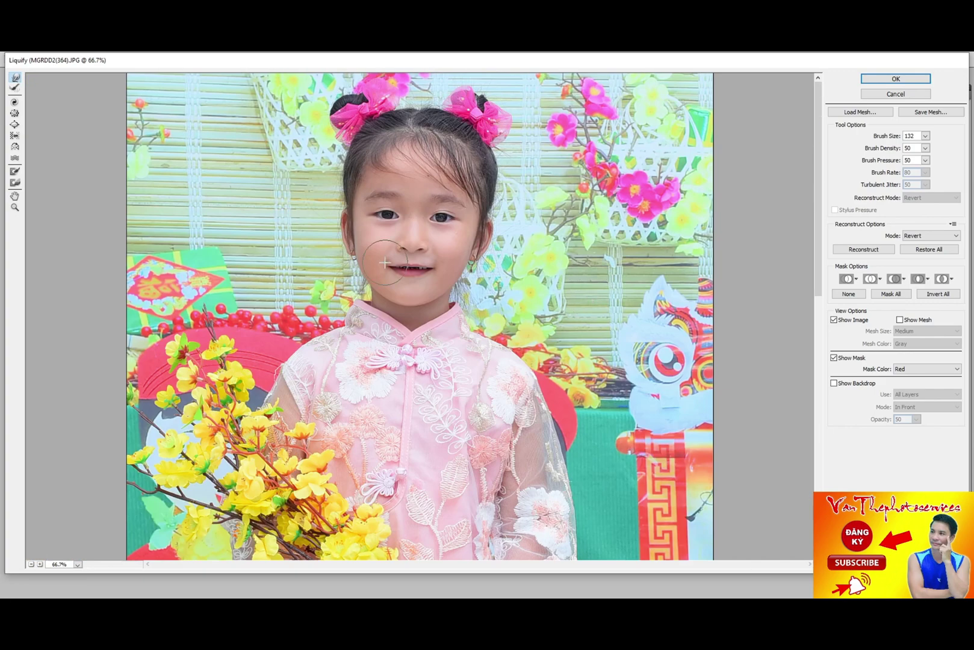
key(bracketright)
key(bracketright)
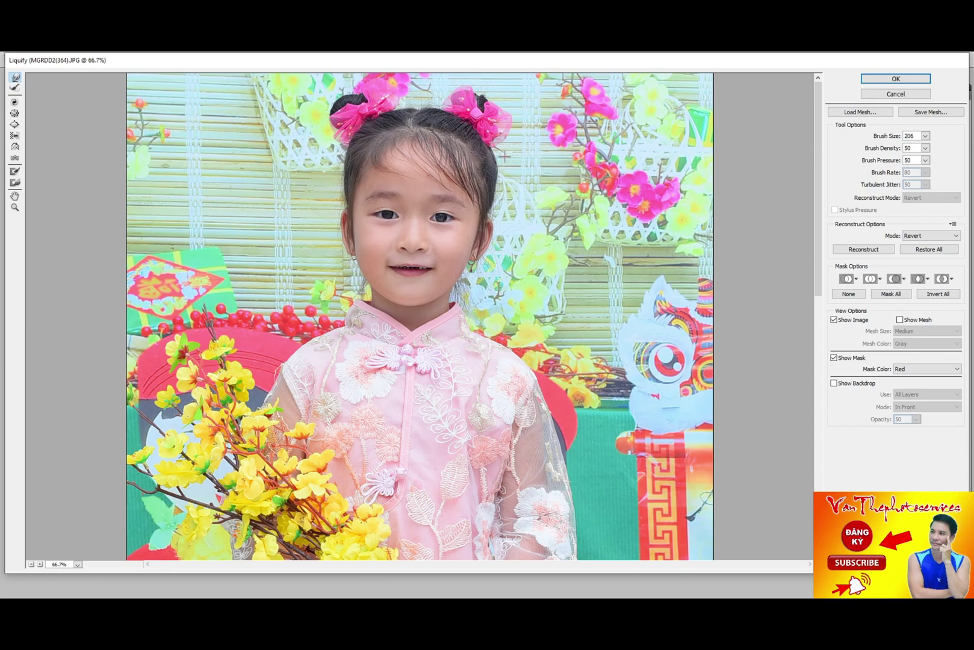
Step: Apply the face warp, zoom out to the whole photo, and clear the selection
key(Return)
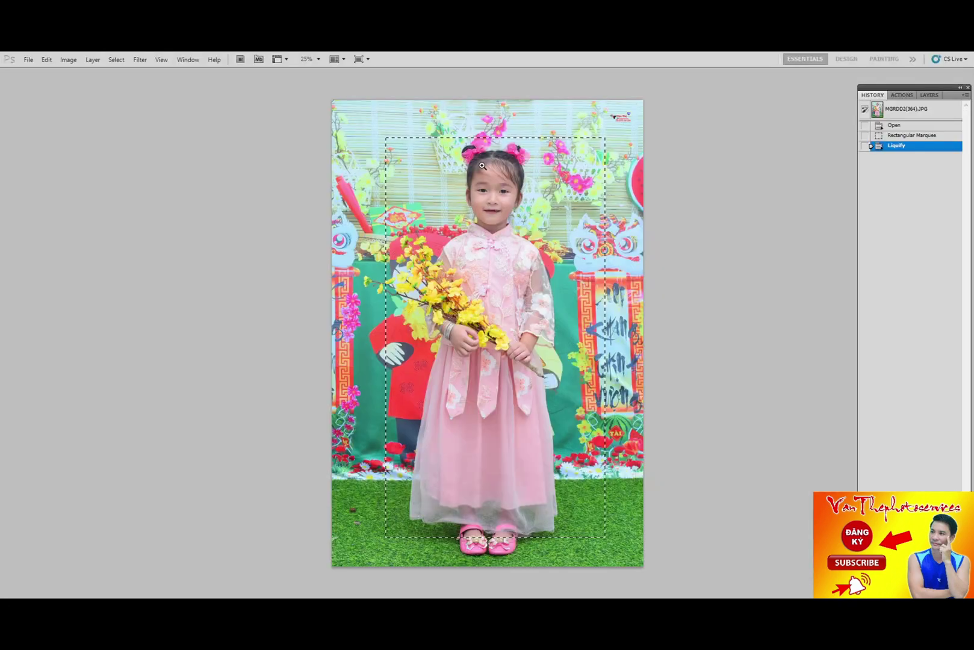
key(ctrl+plus)
key(ctrl+plus)
key(ctrl+plus)
key(ctrl+minus)
key(ctrl+minus)
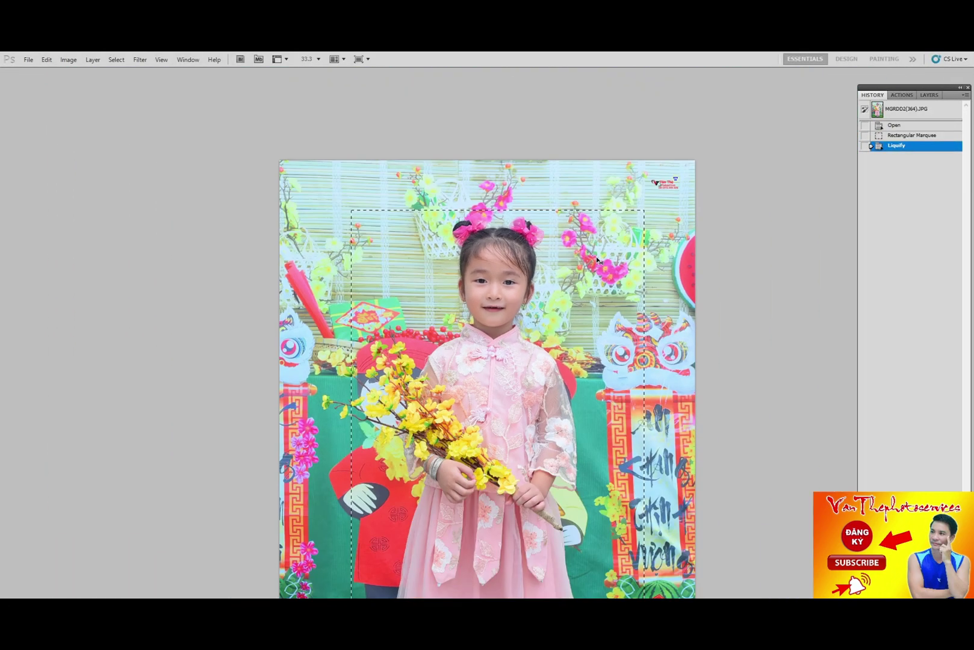
key(ctrl+minus)
key(ctrl+d)
Step: Liquify the lower body, nudging the shoes' inner edges and hem, then apply and deselect
key(ctrl+shift+x)
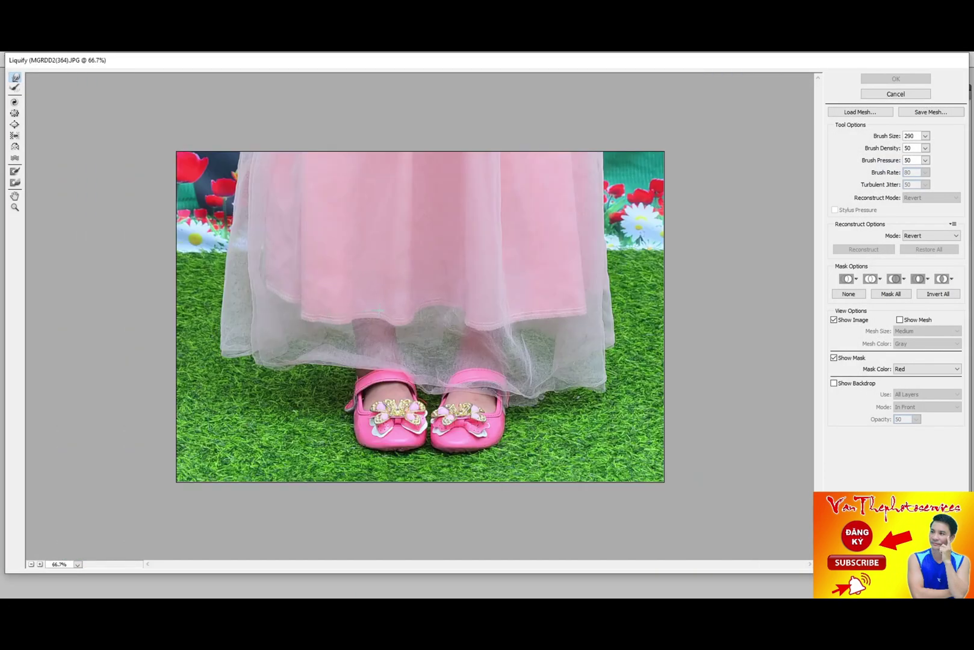
drag(415, 397, 439, 398)
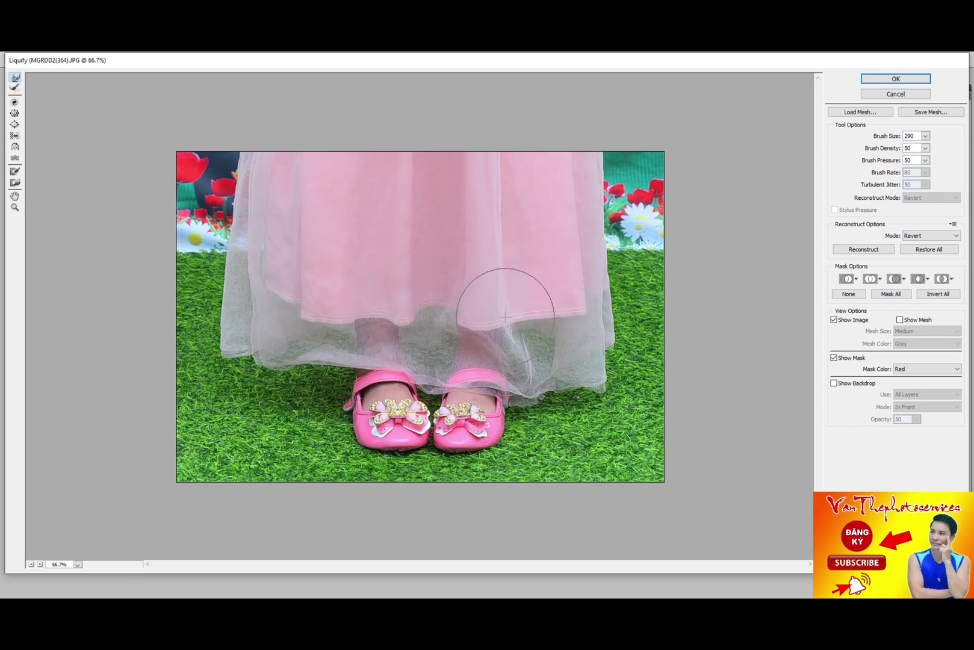
key(Return)
key(ctrl+d)
key(ctrl+plus)
key(ctrl+plus)
key(ctrl+plus)
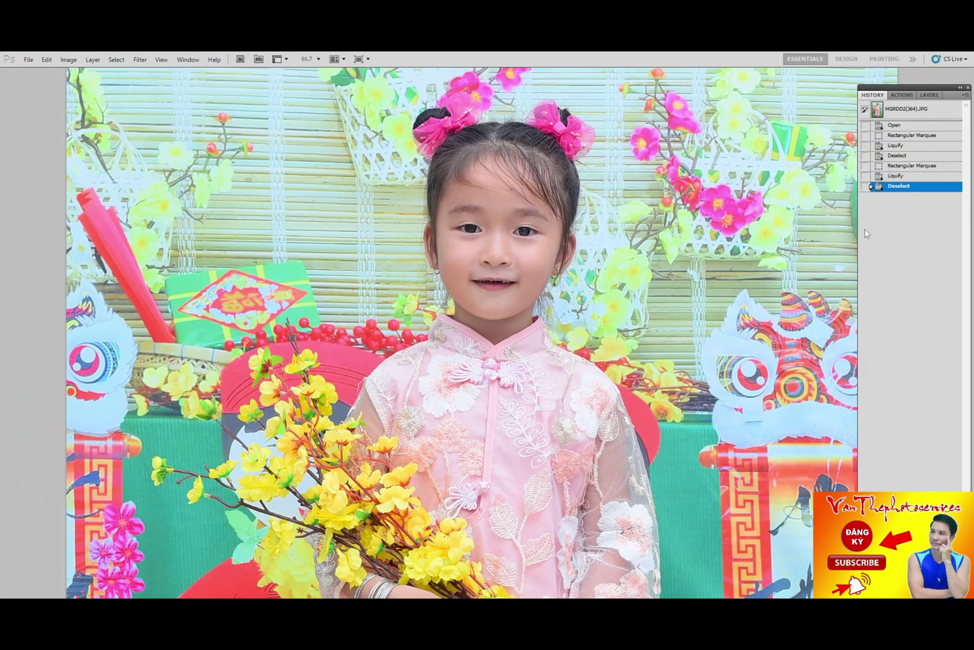
Step: Select the pink-dress girl's head and upper body, run another Liquify pass, and apply it
key(ctrl+minus)
drag(382, 112, 601, 396)
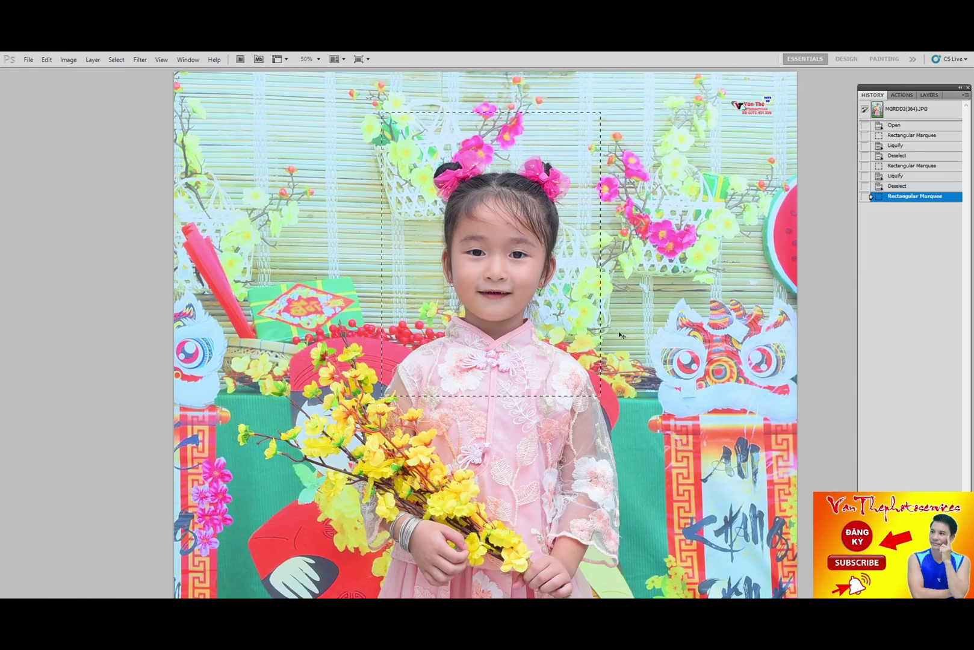
key(ctrl+shift+x)
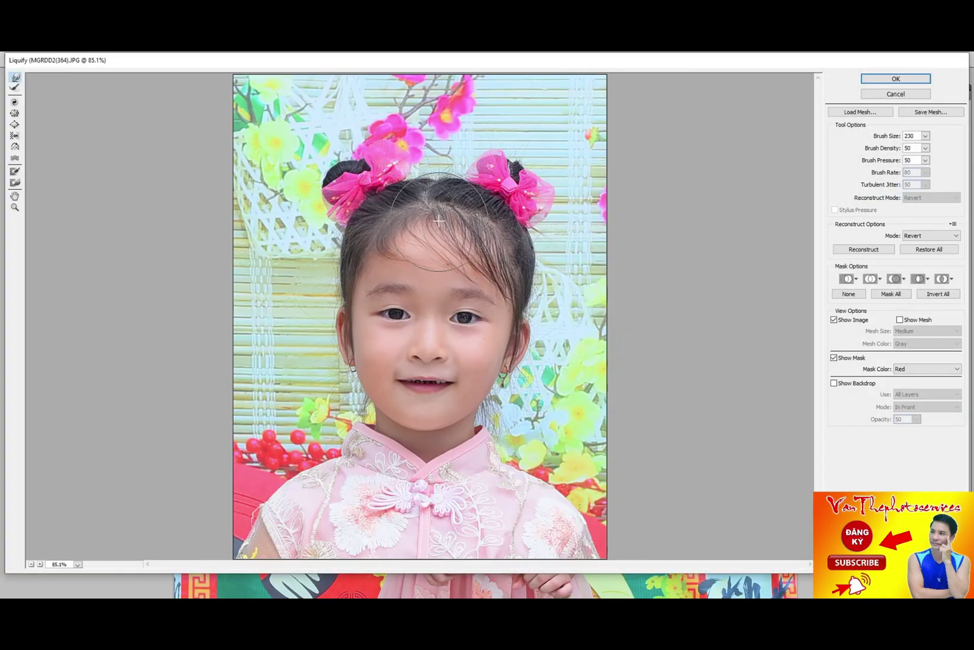
key(Return)
key(ctrl+d)
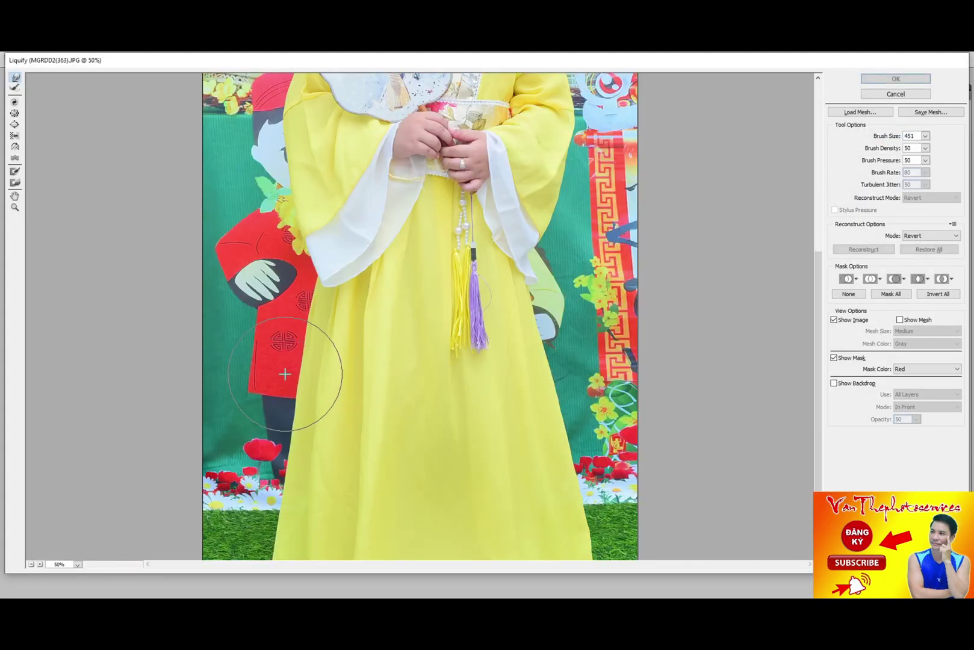
Step: In the yellow-robe photo, tuck in the collar beside the fan and pull in the jaw line
scroll(568, 313, up, 3)
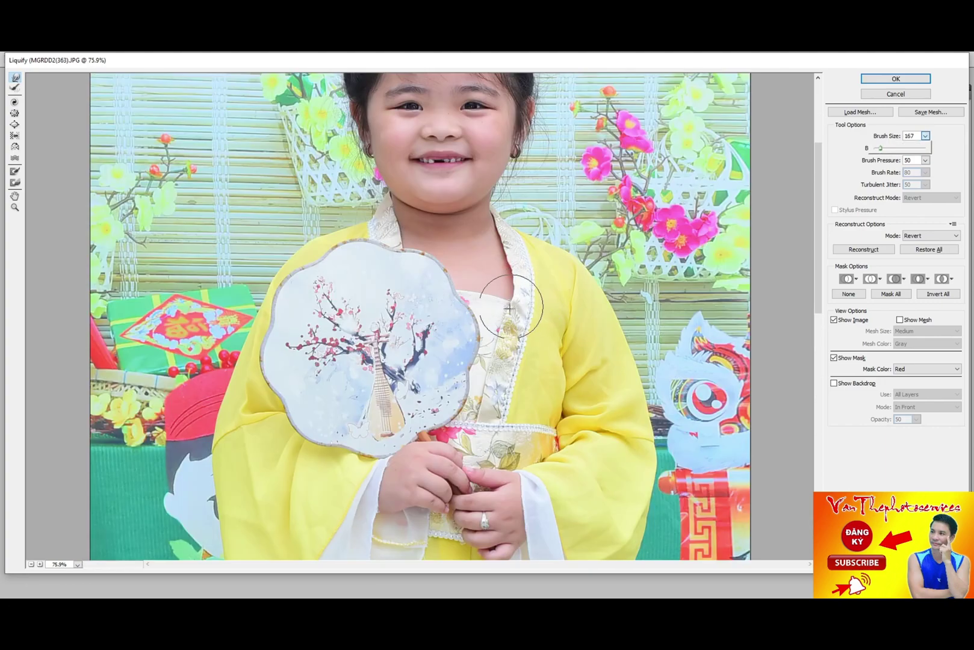
key(bracketleft)
key(bracketleft)
key(bracketleft)
drag(519, 273, 530, 296)
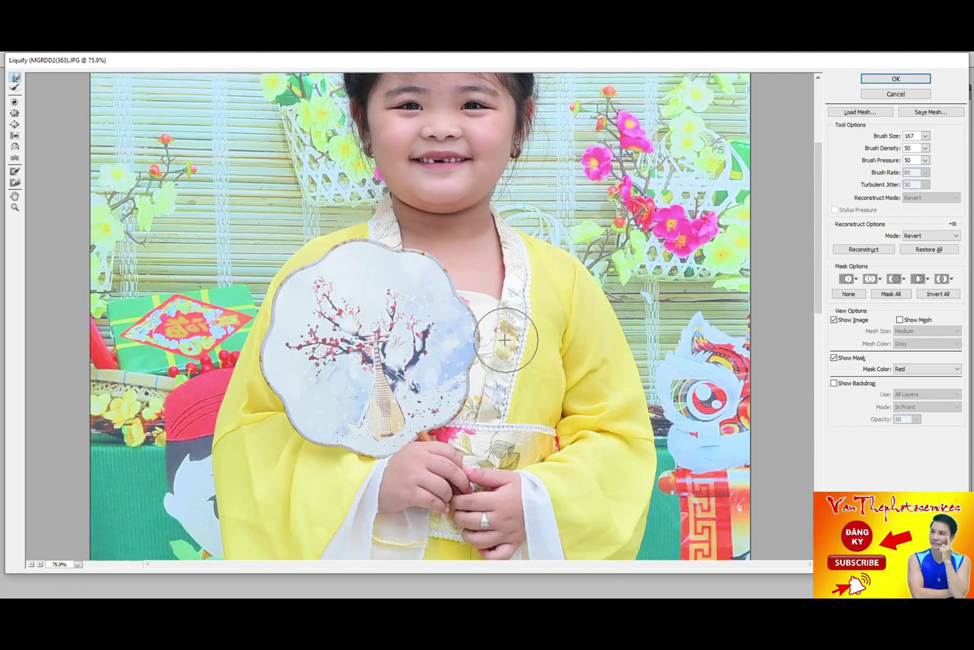
scroll(500, 306, up, 5)
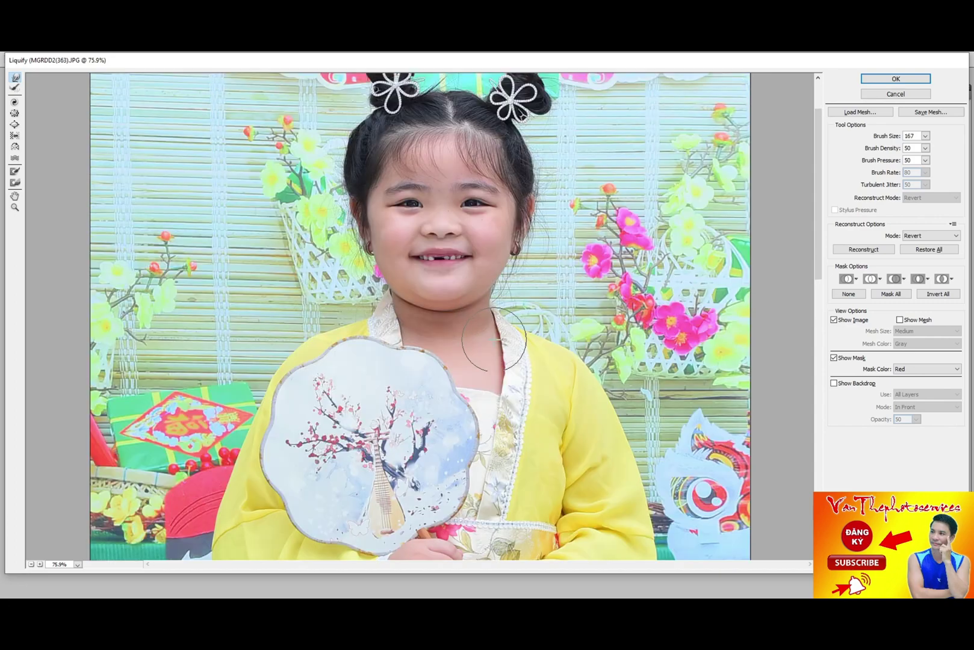
scroll(500, 305, up, 3)
key(bracketright)
key(bracketright)
key(bracketright)
key(bracketright)
key(bracketright)
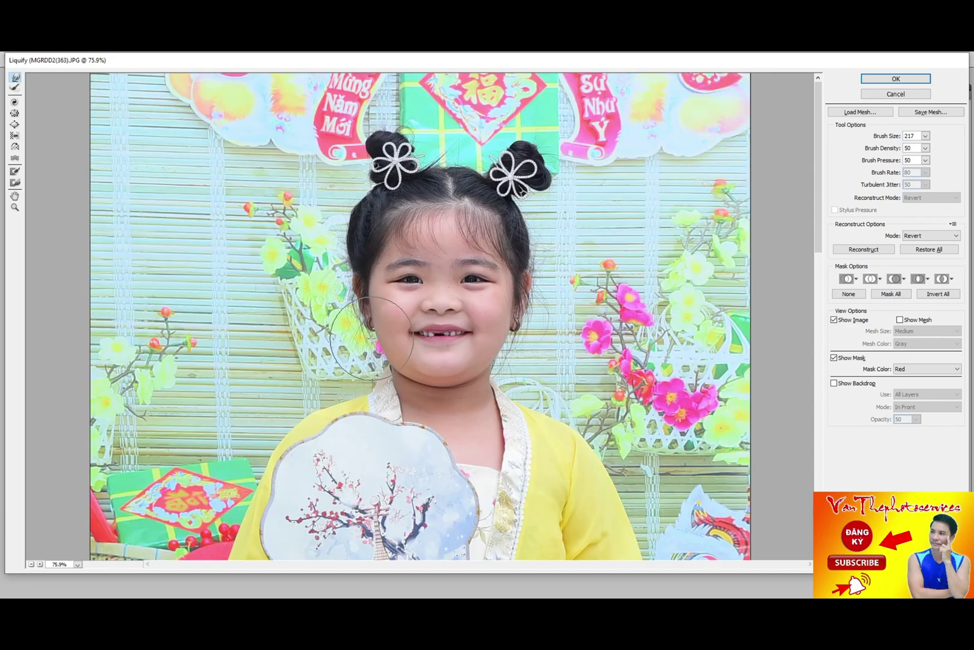
drag(362, 361, 382, 358)
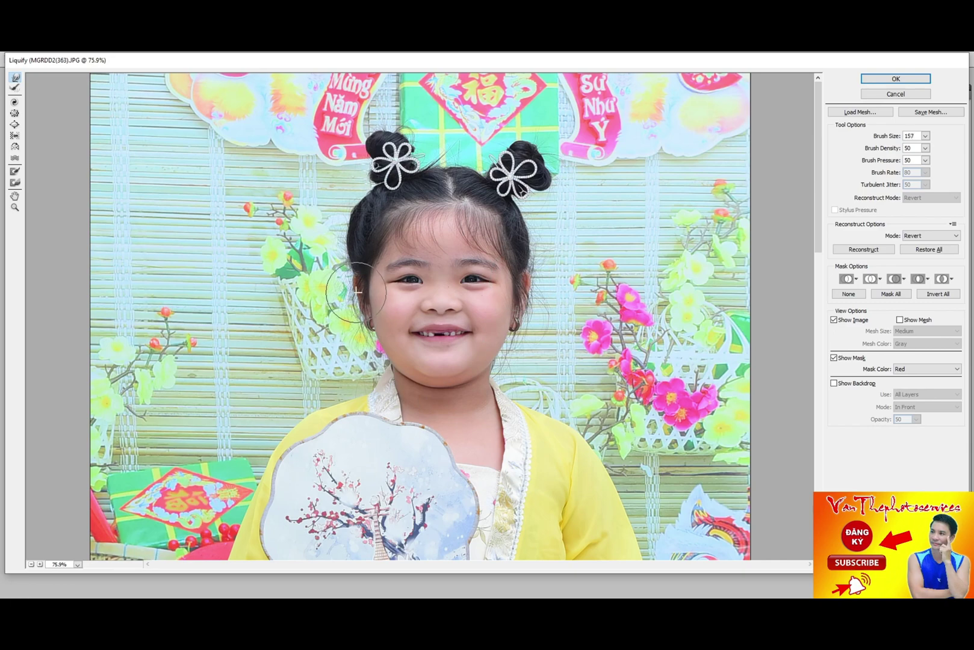
Step: Zoom closely on the yellow-robed girl's face and fine-tune the warp brush size for detail
key(bracketleft)
key(bracketleft)
key(bracketleft)
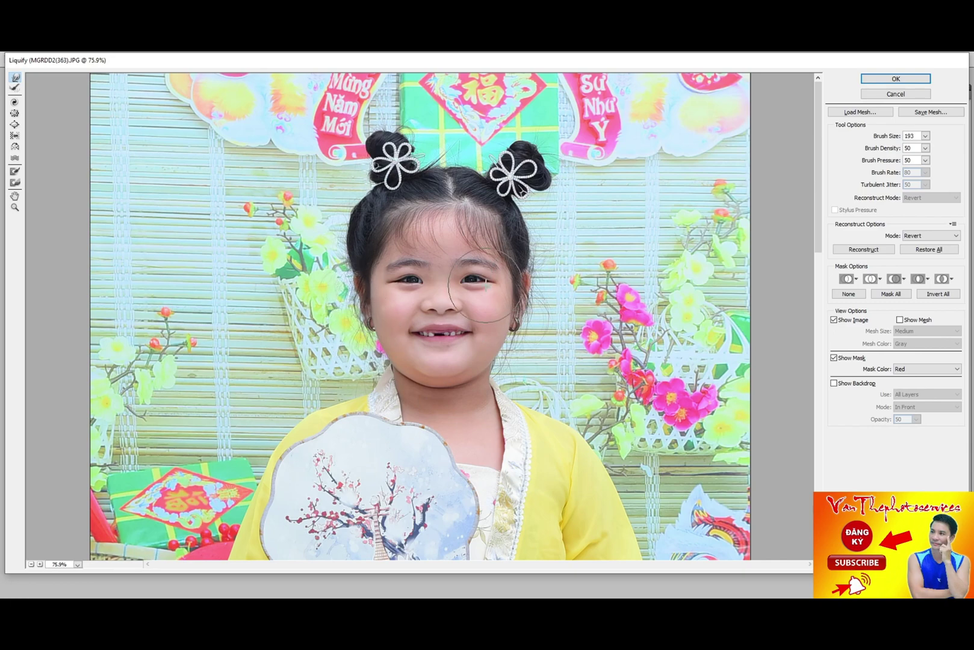
key(ctrl+plus)
key(bracketleft)
key(bracketleft)
key(bracketleft)
key(ctrl+plus)
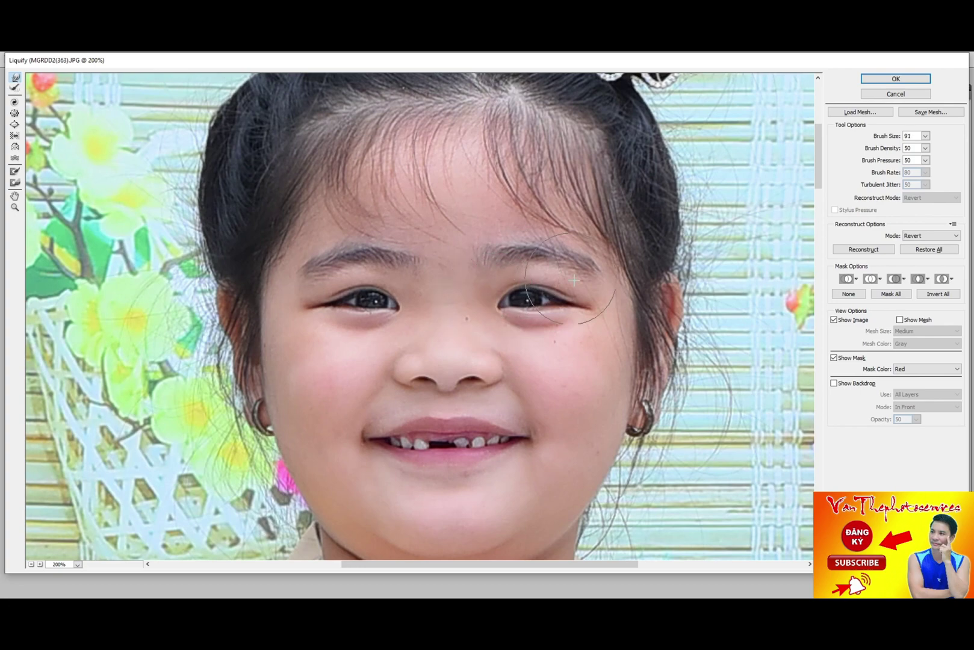
key(bracketright)
key(bracketright)
key(bracketright)
key(ctrl+minus)
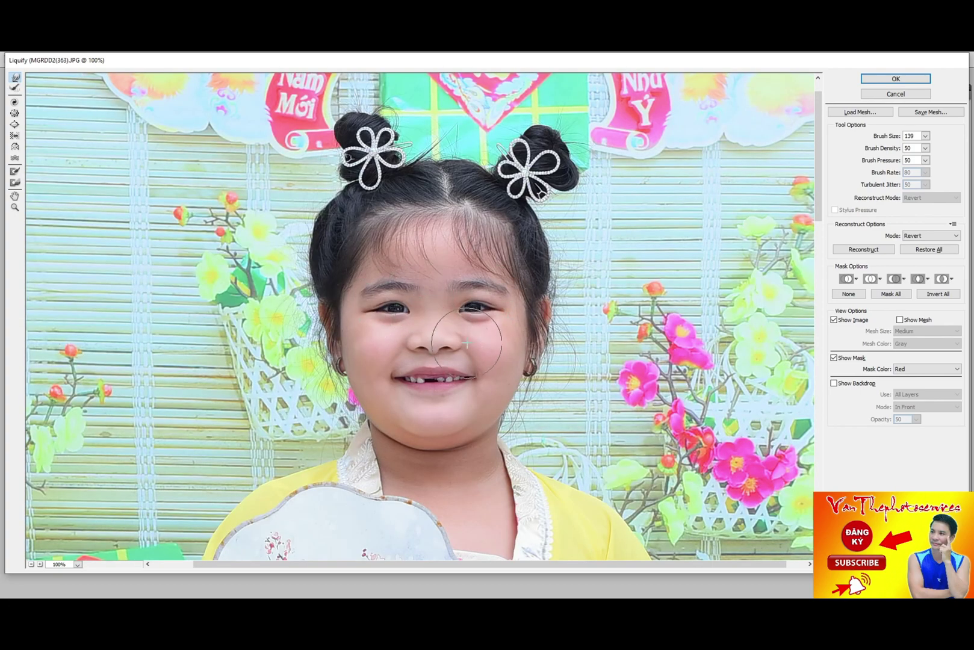
key(ctrl+plus)
key(bracketleft)
key(bracketleft)
Step: Slim the left cheek toward the jaw and apply the warp to the photo
key(bracketleft)
key(bracketleft)
key(bracketleft)
key(bracketleft)
key(bracketleft)
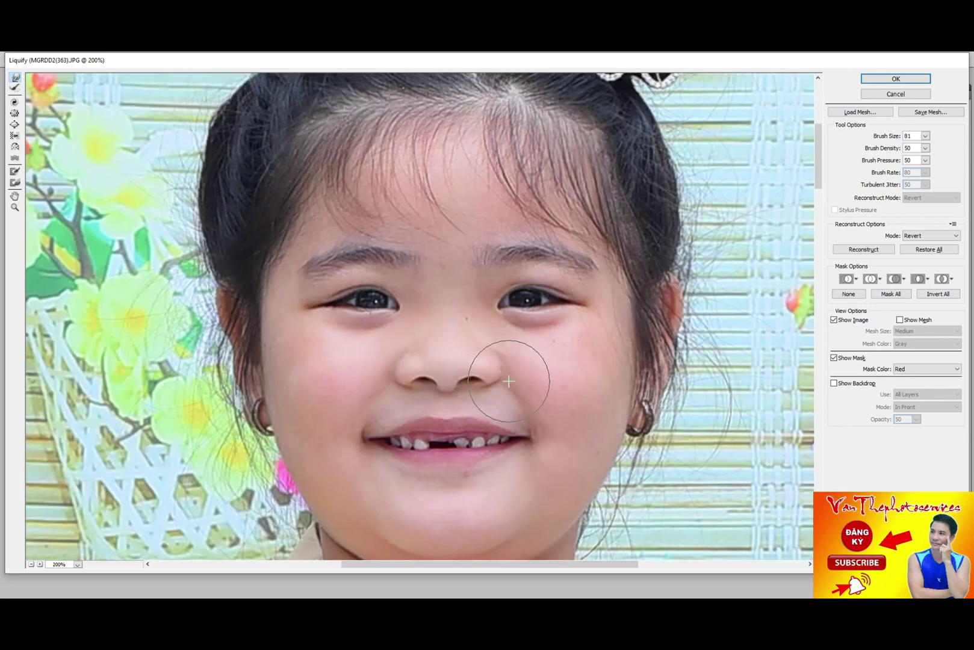
scroll(508, 381, down, 3)
key(bracketleft)
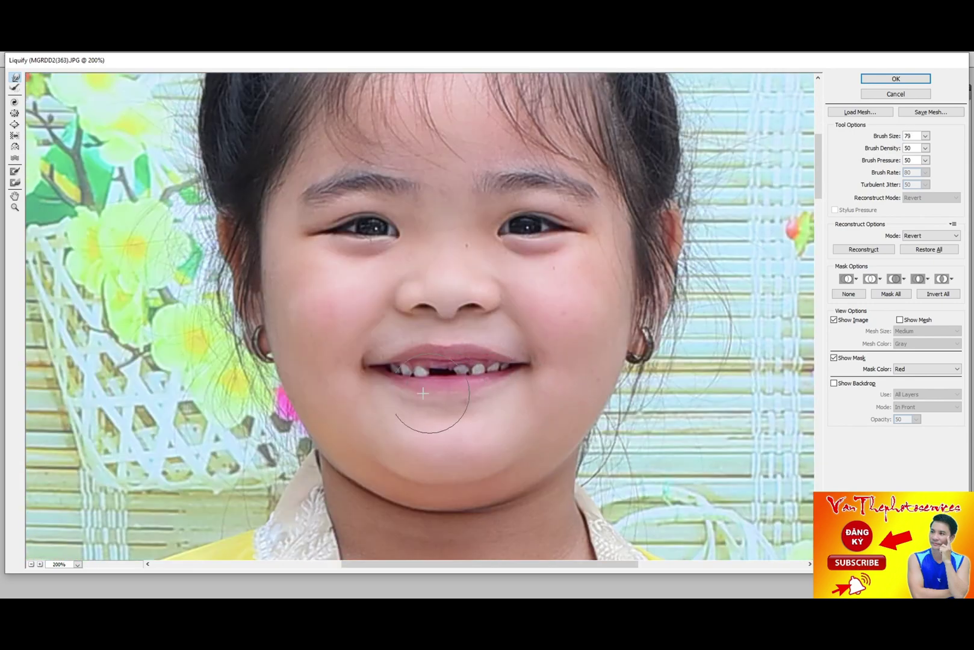
key(bracketright)
key(bracketright)
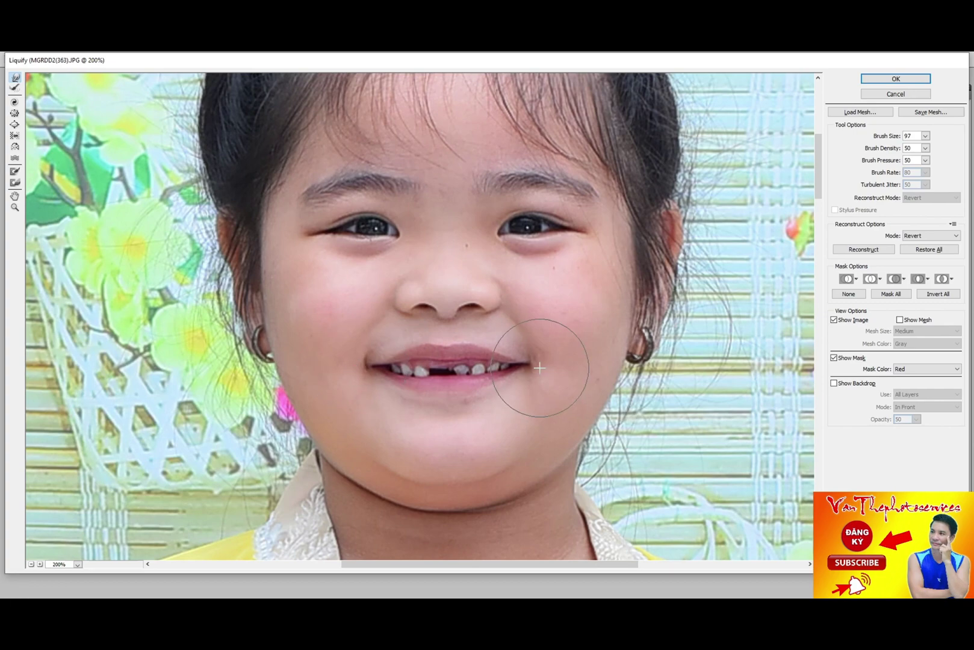
key(ctrl+minus)
key(bracketright)
key(bracketright)
key(bracketright)
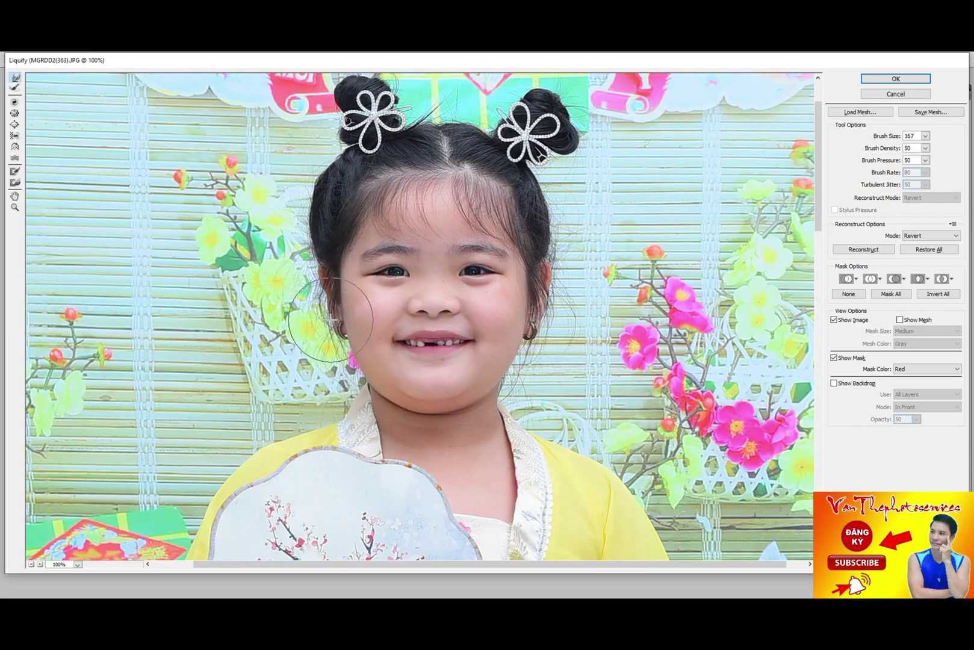
key(bracketleft)
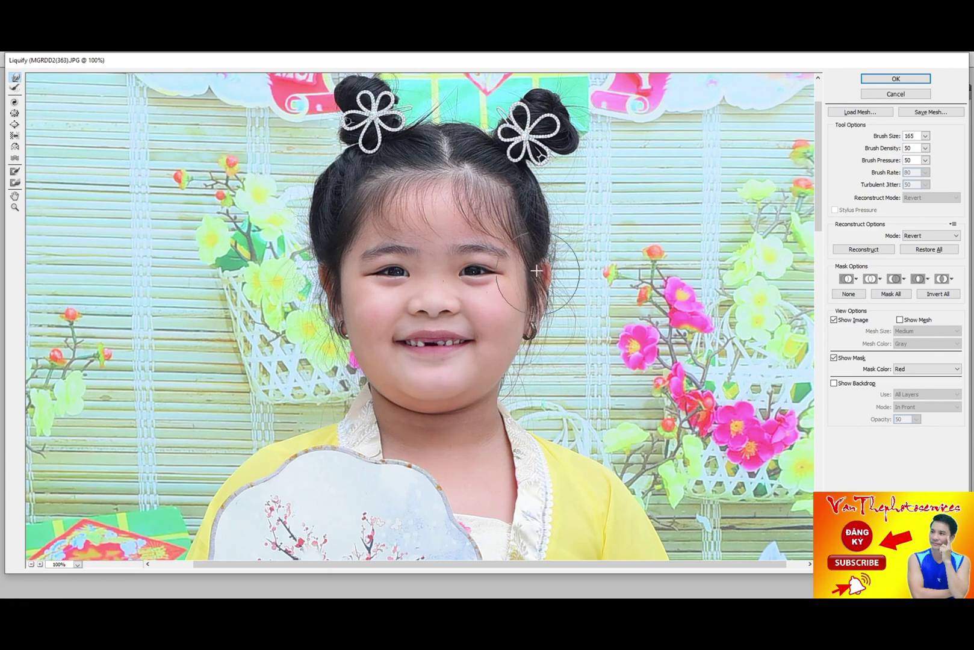
drag(331, 306, 341, 363)
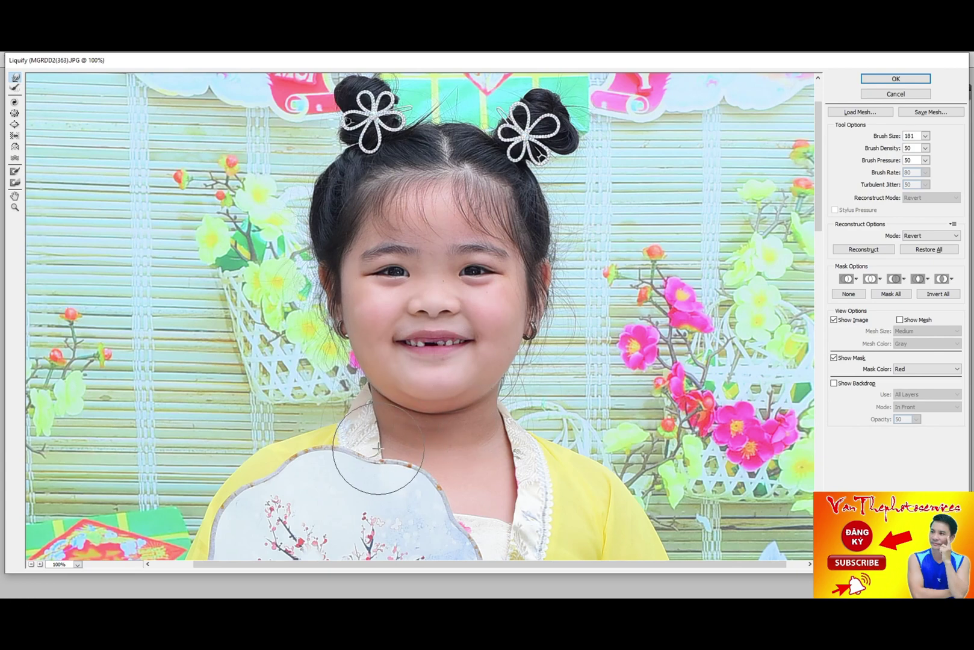
key(Return)
Step: Compare the original and retouched face in History, then zoom in on the teeth
key(ctrl+z)
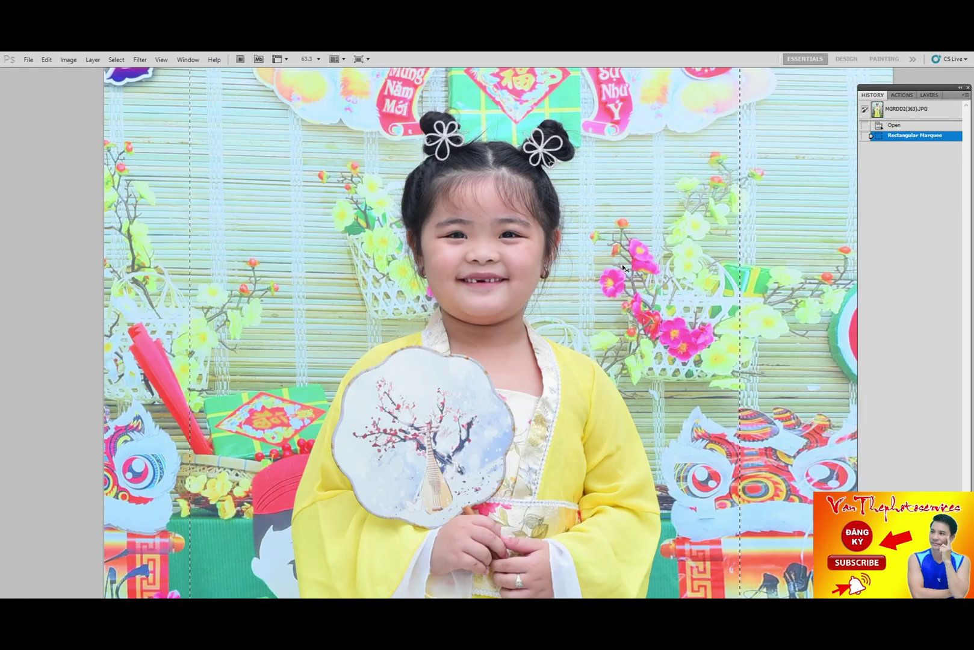
key(ctrl+z)
key(ctrl+z)
key(ctrl+z)
key(ctrl+shift+x)
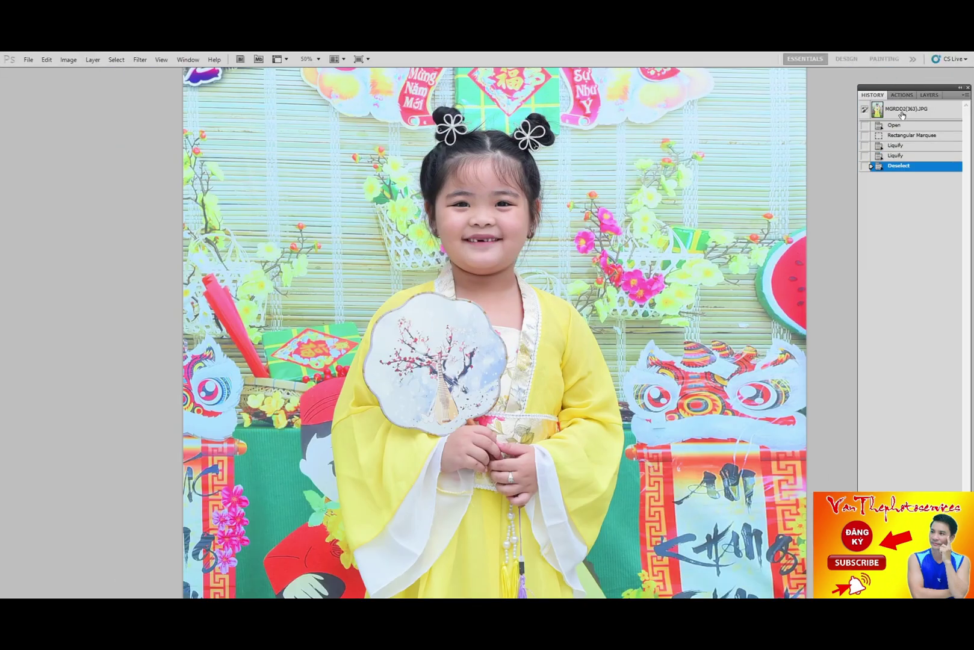
click(902, 115)
click(903, 166)
click(906, 112)
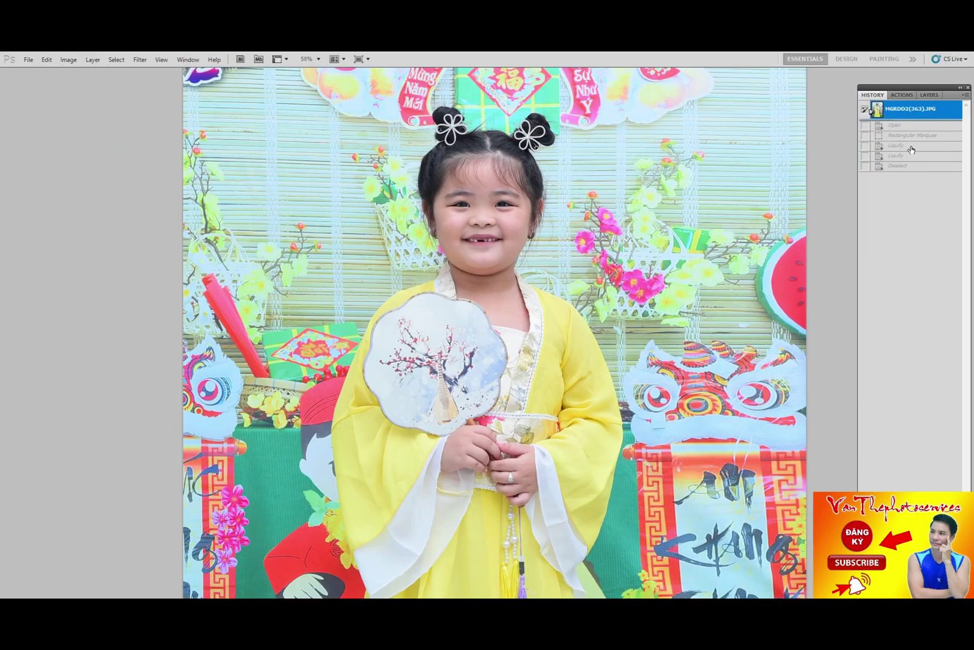
click(906, 165)
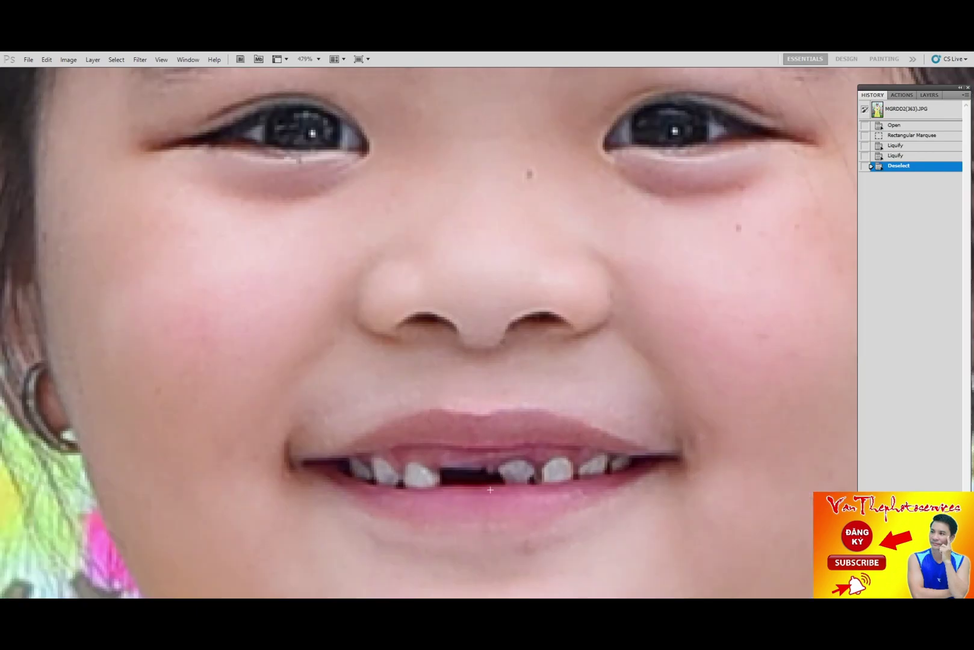
Step: Trace a neighbouring tooth with the Pen tool, feather the selection, and copy it to a layer
click(539, 472)
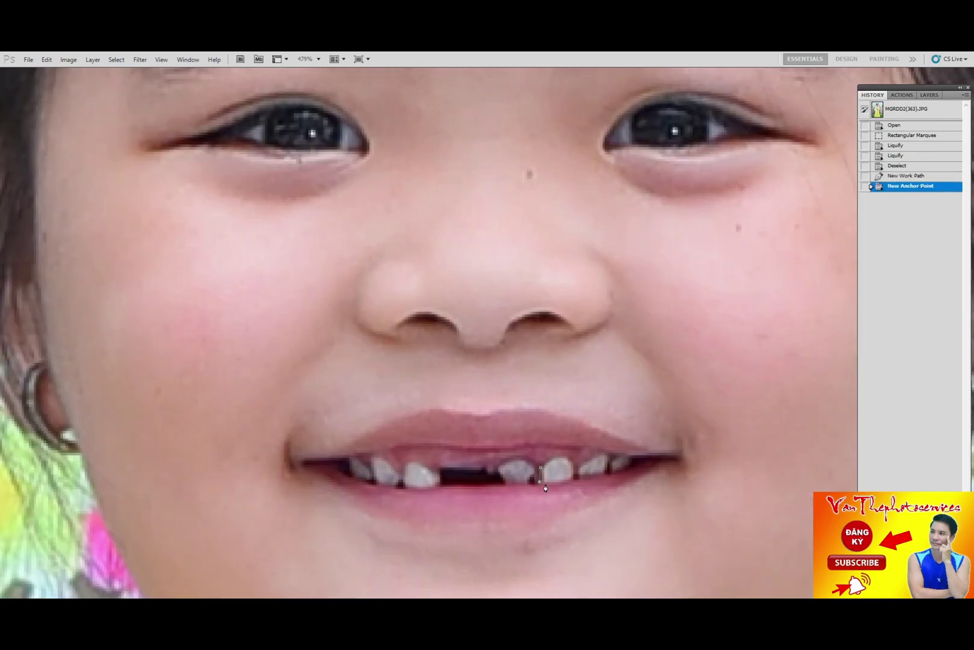
click(563, 488)
click(572, 466)
key(ctrl+Return)
key(shift+F6)
key(Return)
key(ctrl+j)
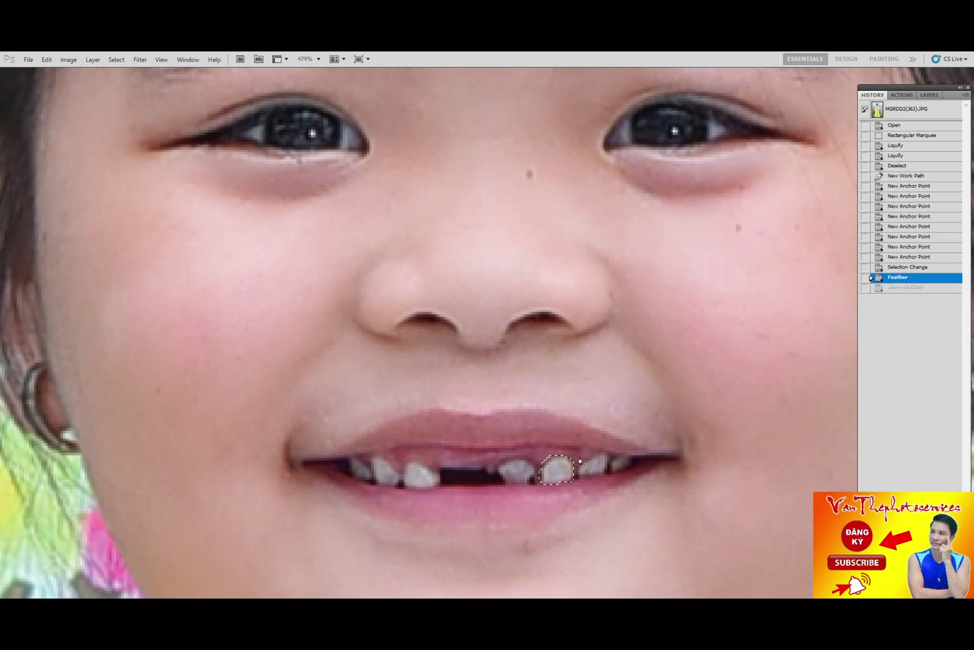
Step: Move the copied tooth into the first gap and nudge it into place
key(ctrl+t)
drag(557, 475, 462, 473)
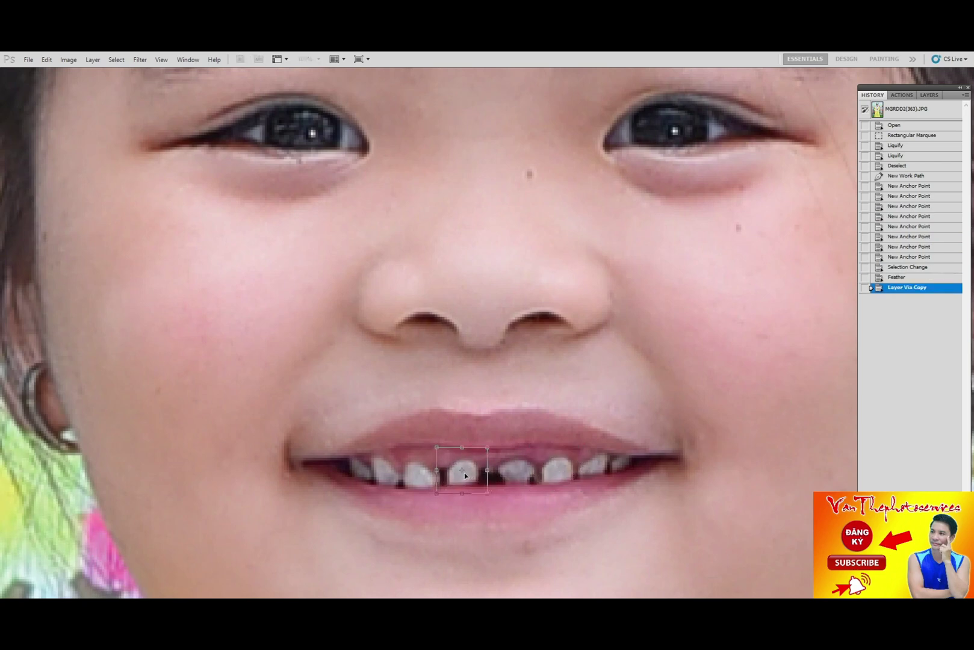
key(Return)
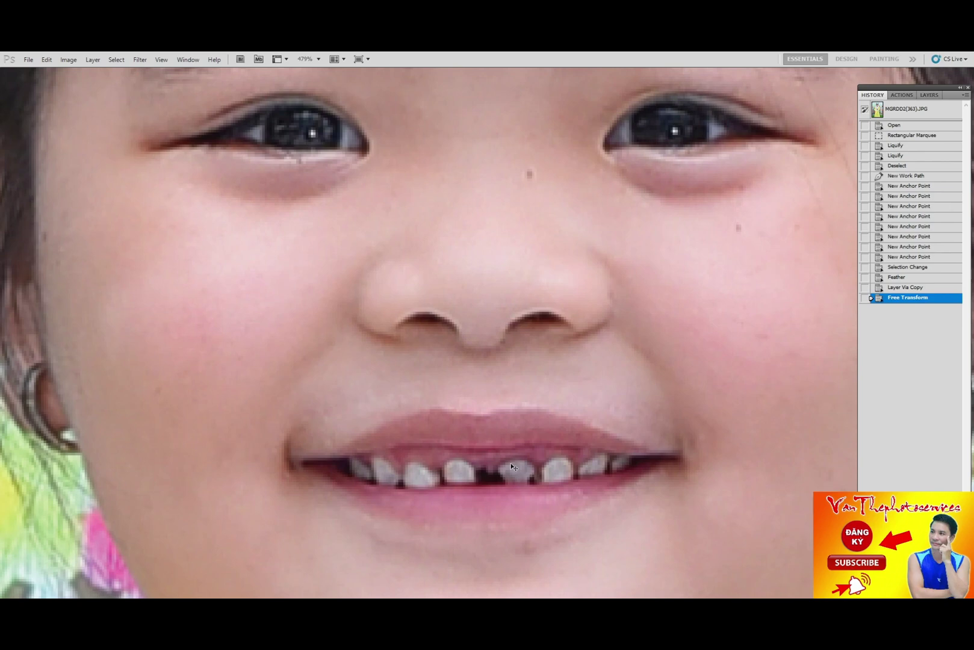
key(Right)
Step: Duplicate the tooth and transform the copy into the second gap
key(ctrl+j)
key(ctrl+t)
right_click(474, 467)
click(521, 452)
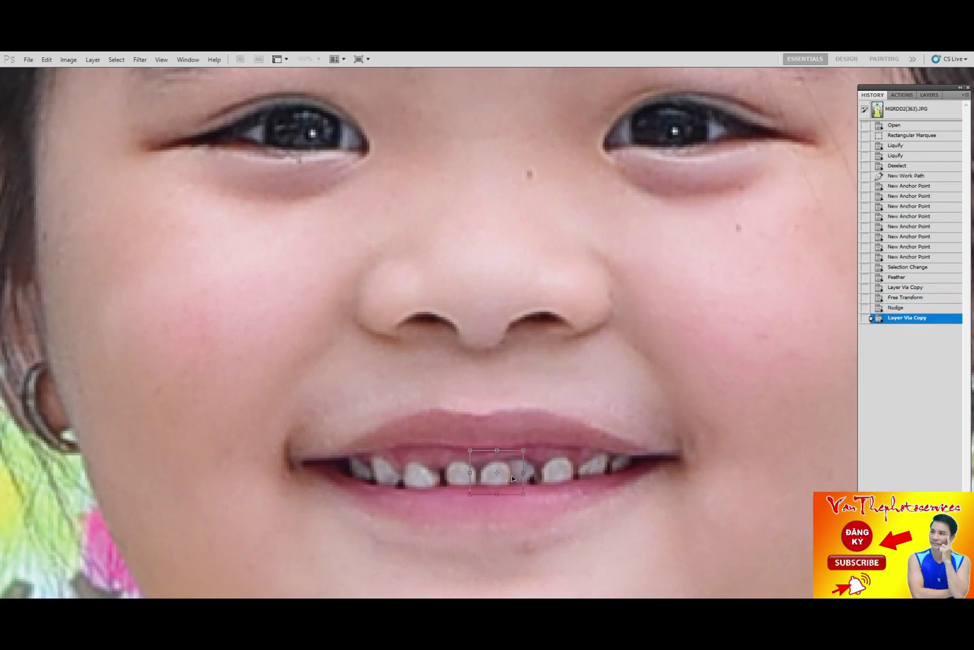
key(Return)
key(ctrl+minus)
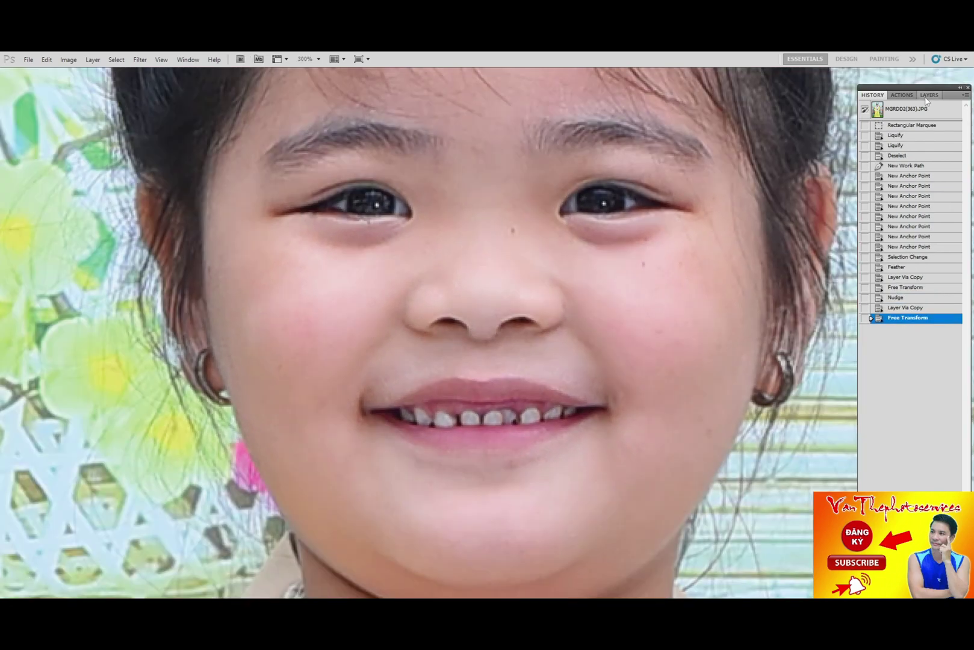
Step: Merge the copied tooth layers down into the photo
click(927, 95)
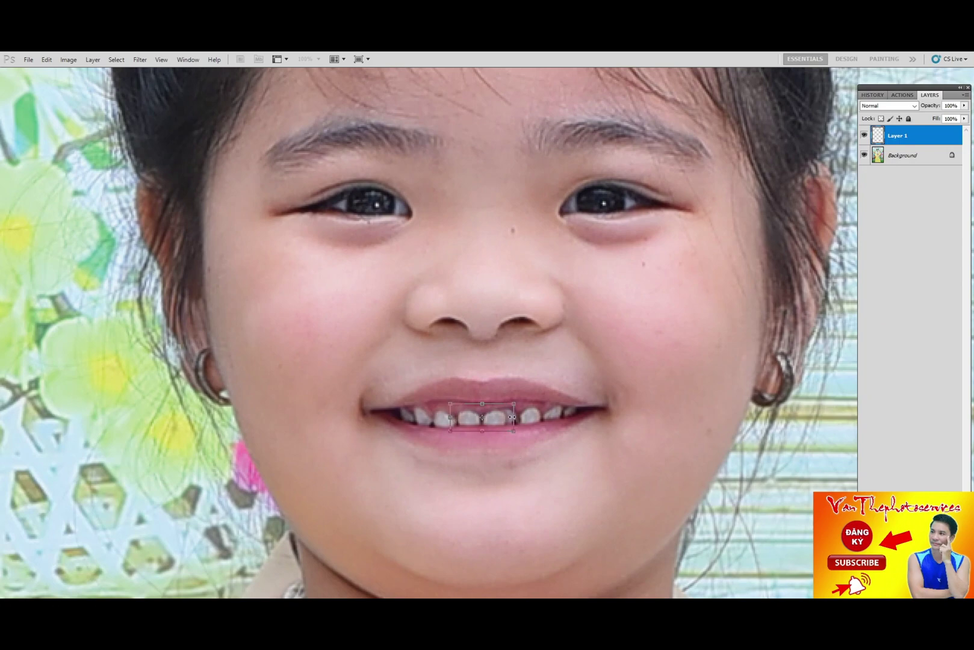
key(ctrl+e)
scroll(506, 451, down, 2)
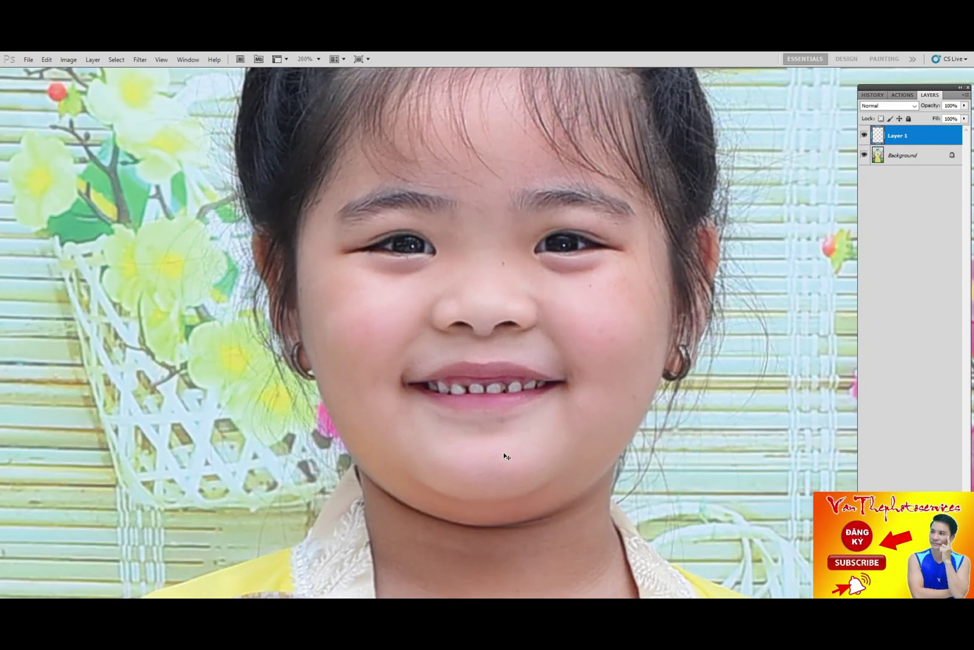
scroll(506, 433, up, 2)
scroll(509, 395, up, 1)
scroll(508, 394, up, 2)
Step: Blend the seams around the new teeth with the Clone Stamp, then check the result at full and actual size
key(s)
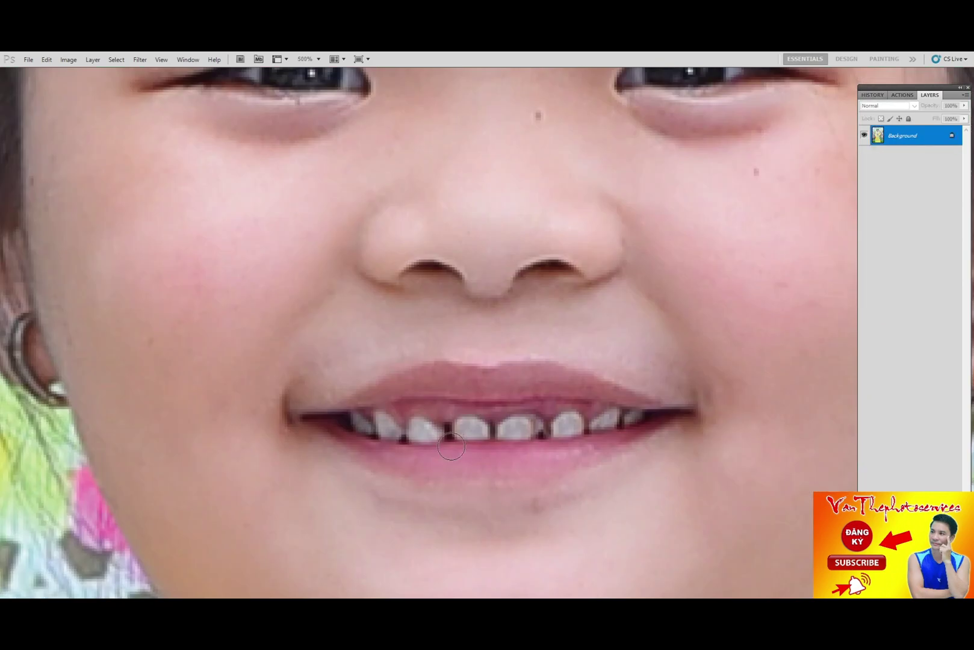
right_click(451, 445)
key(Return)
drag(539, 442, 520, 458)
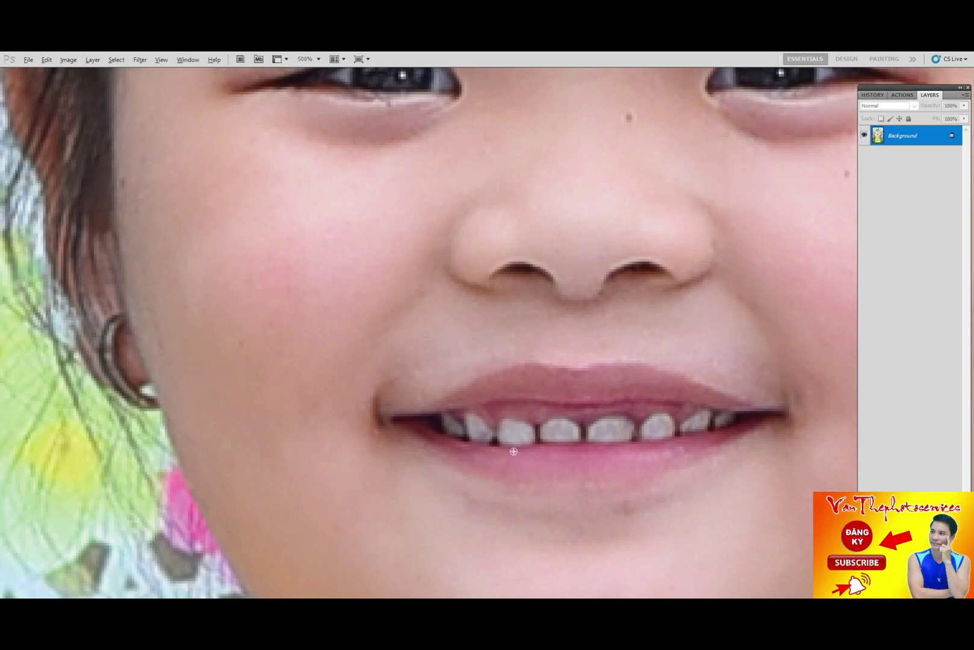
key(ctrl+0)
key(ctrl+1)
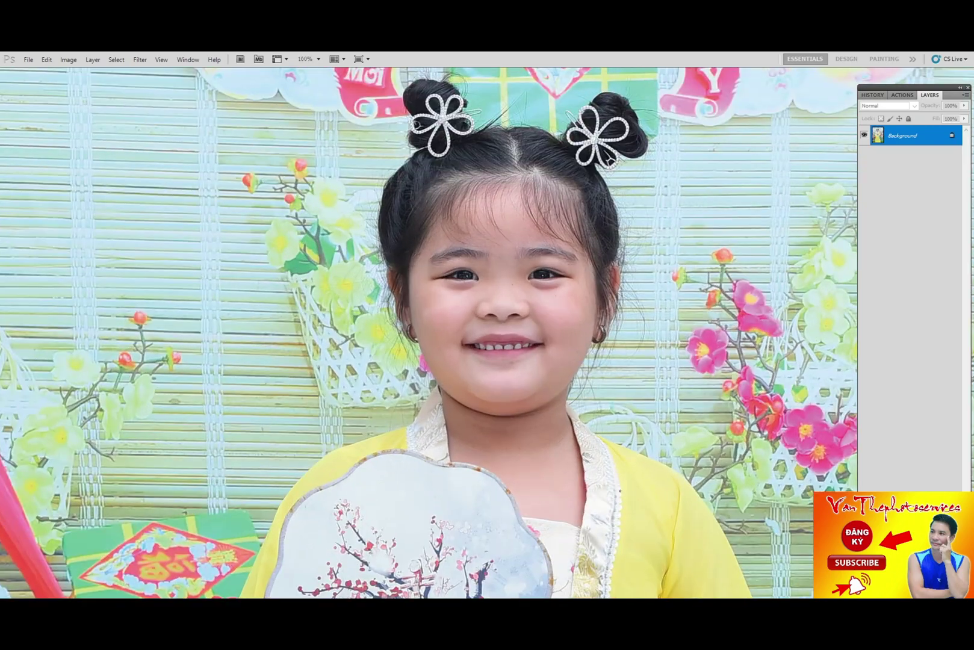
scroll(515, 350, up, 5)
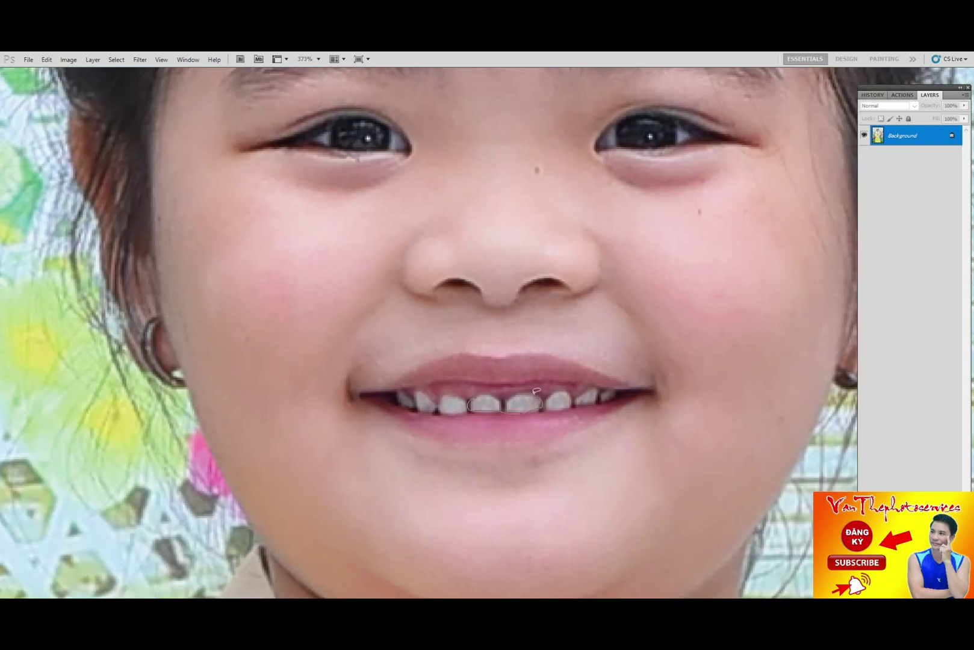
Step: Brighten the teeth with a Curves adjustment, then clear the teeth selection
key(ctrl+m)
drag(785, 256, 789, 265)
key(Return)
key(ctrl+0)
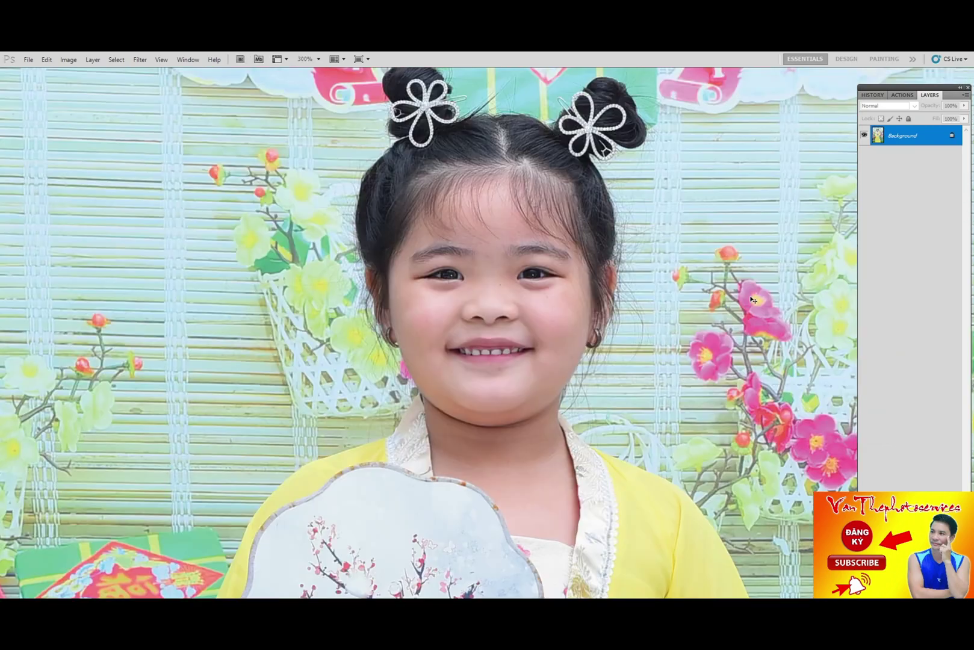
Step: Toggle History states to compare the girl's original and edited teeth
click(873, 94)
click(891, 109)
click(908, 318)
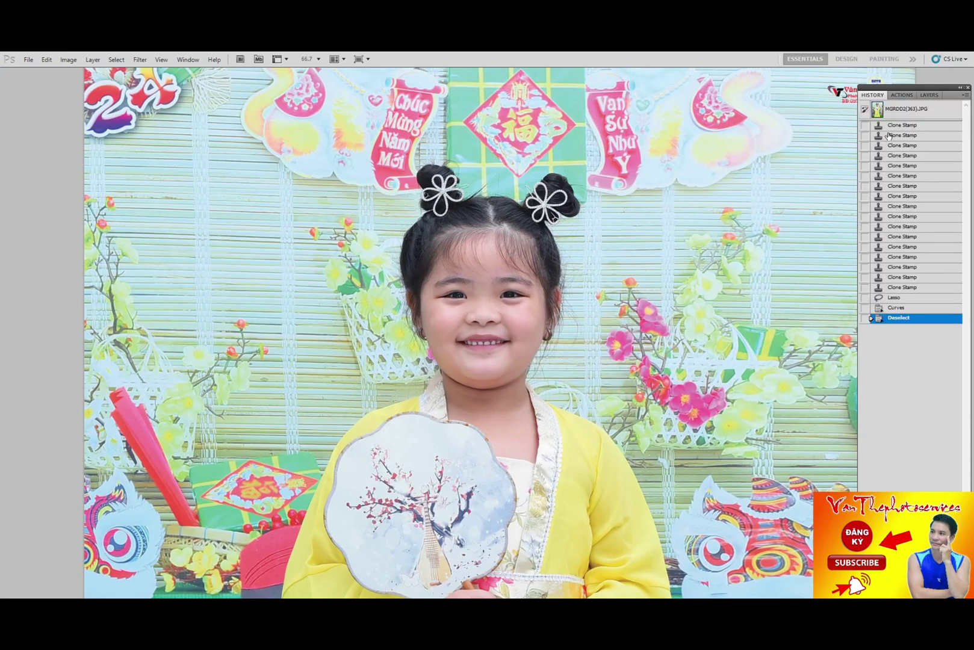
click(908, 318)
click(891, 110)
click(908, 317)
Step: Compare the original and edited face in History, ending on the latest edited state
scroll(482, 331, up, 10)
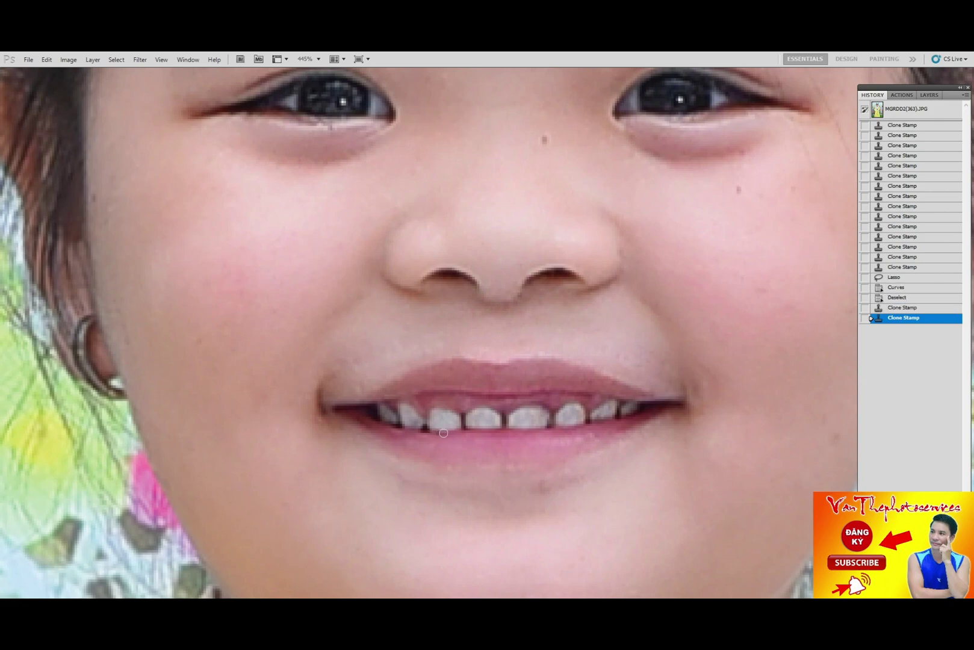
scroll(476, 441, down, 2)
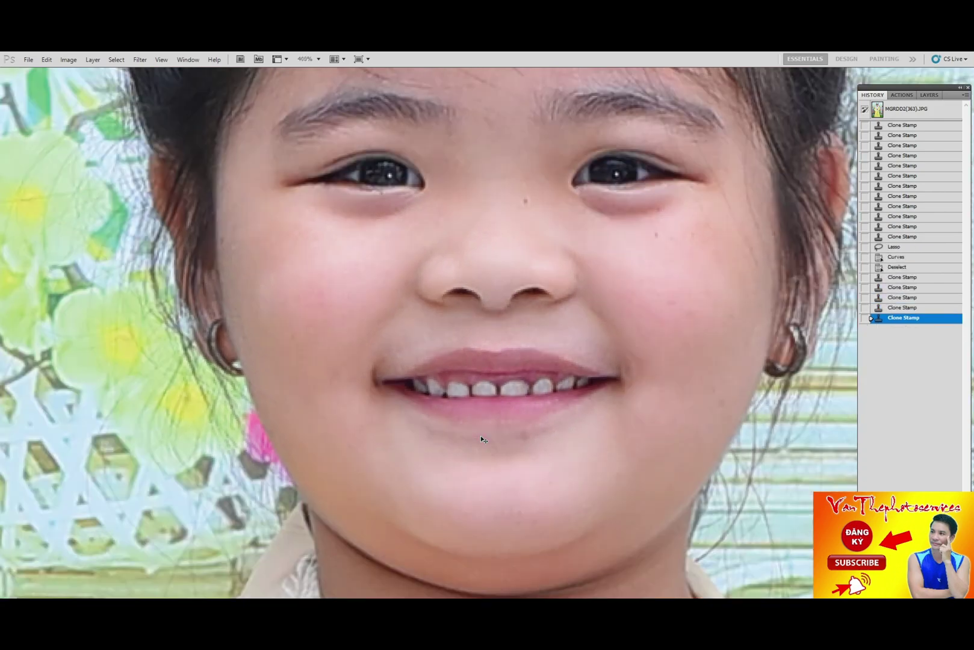
scroll(481, 440, down, 4)
click(918, 111)
click(909, 318)
click(906, 110)
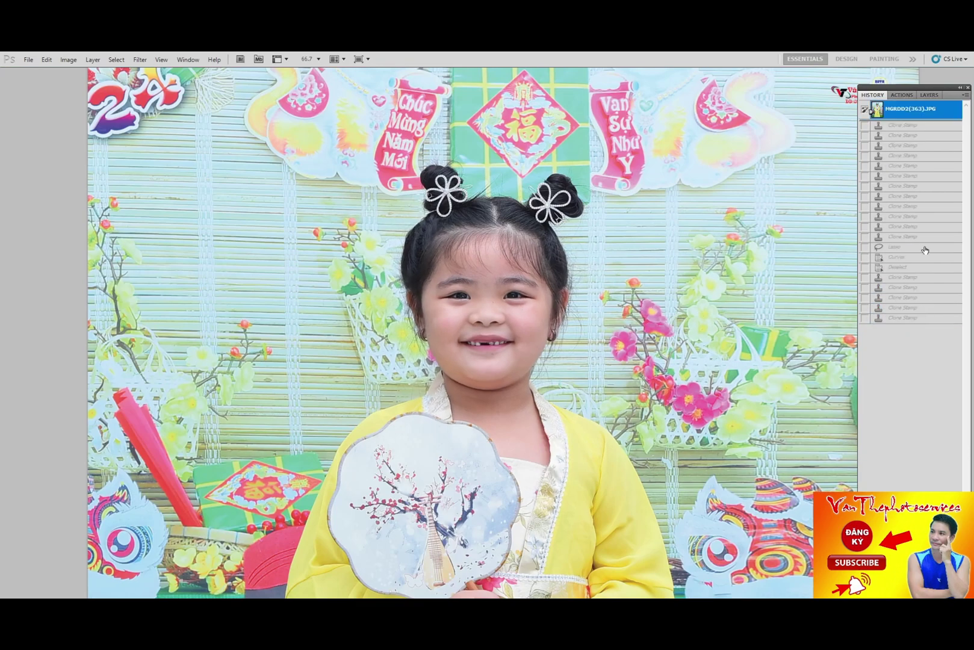
click(923, 318)
Step: View the photo fitted to the window and then at actual size
key(ctrl+minus)
key(ctrl+1)
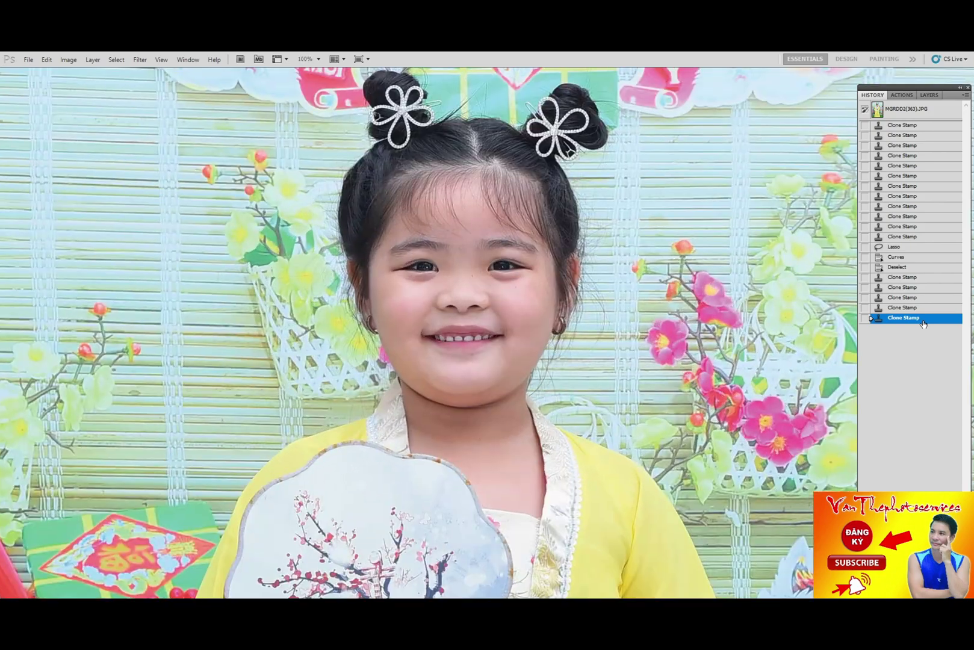
scroll(581, 270, down, 3)
scroll(554, 295, down, 3)
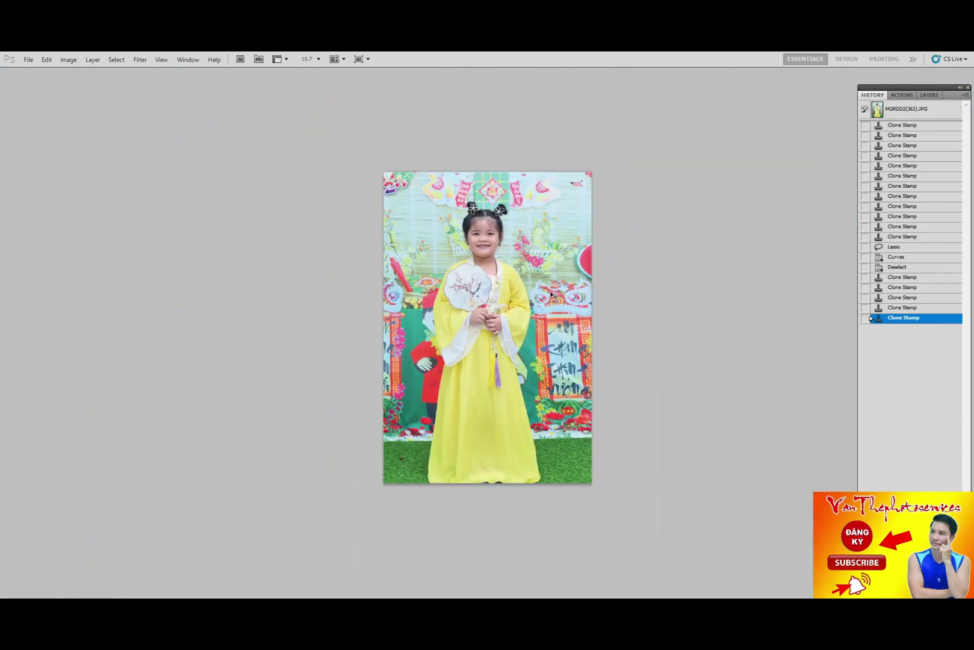
scroll(549, 327, up, 6)
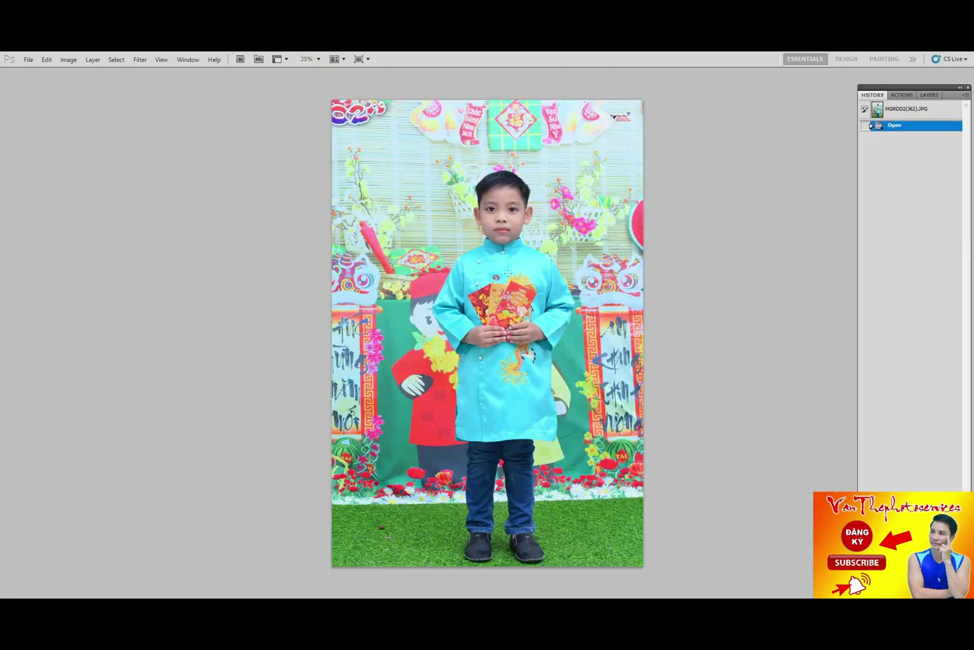
Step: In Liquify, push the left and right sides of the boy's robe inward
key(ctrl+shift+x)
key(ctrl+plus)
key(ctrl+plus)
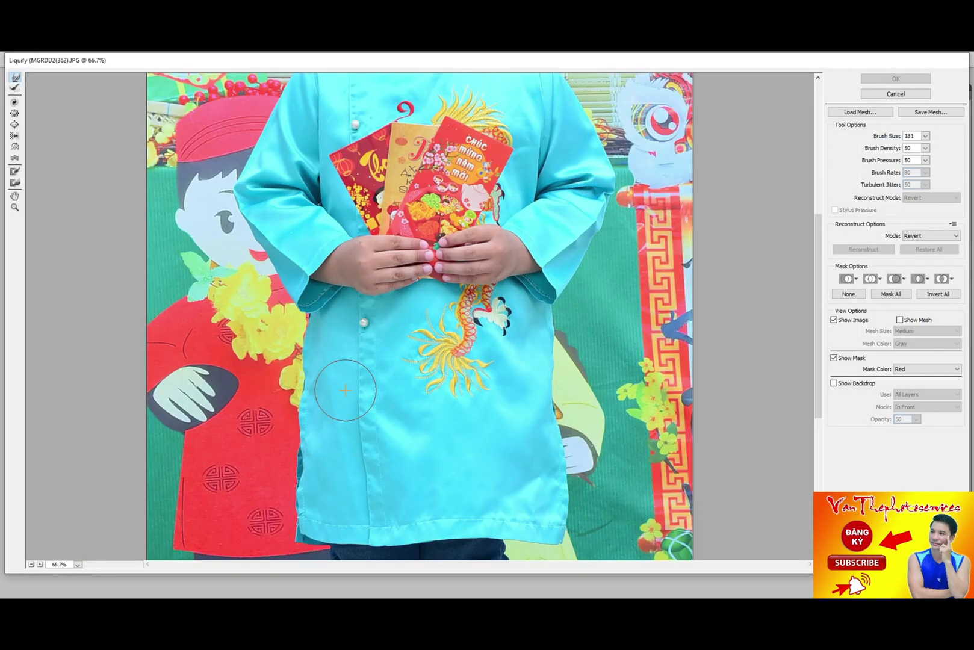
drag(285, 348, 285, 373)
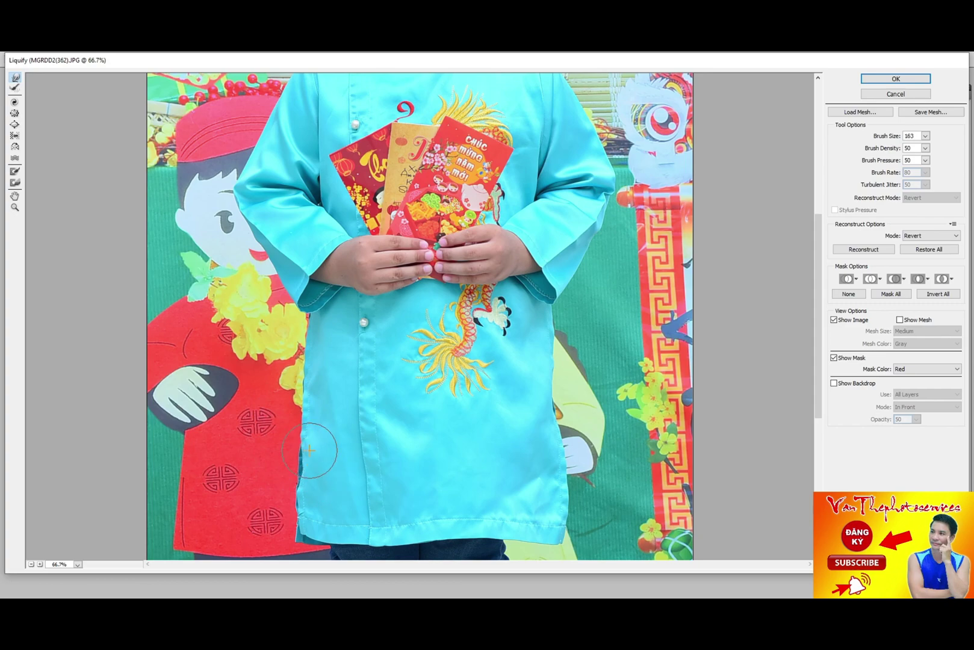
scroll(301, 433, down, 1)
scroll(289, 409, down, 4)
key(bracketright)
key(bracketright)
key(bracketright)
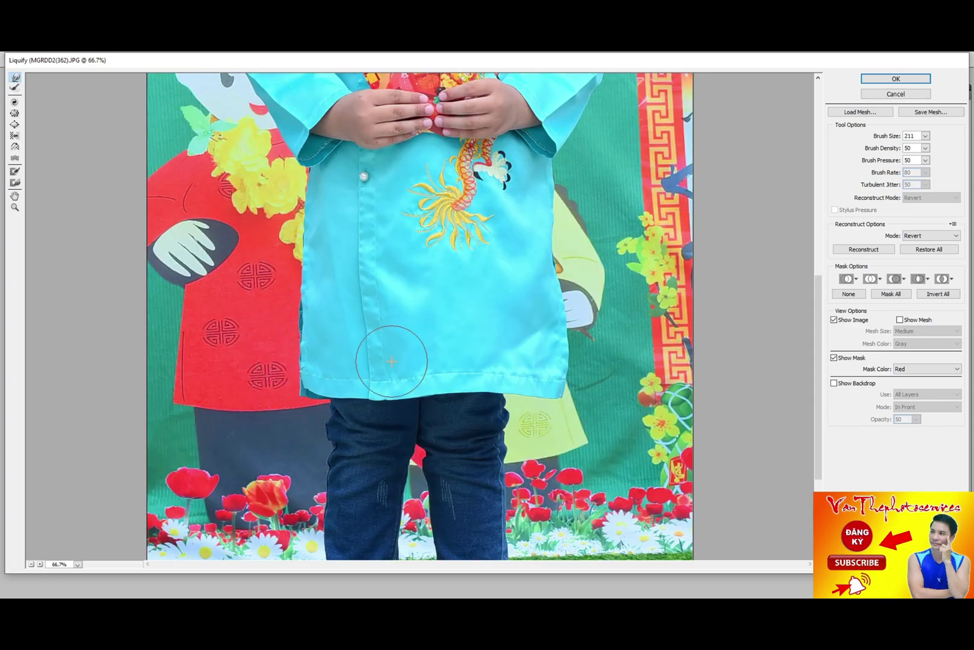
mouse_move(569, 296)
mouse_down()
mouse_move(575, 359)
mouse_move(561, 395)
mouse_up()
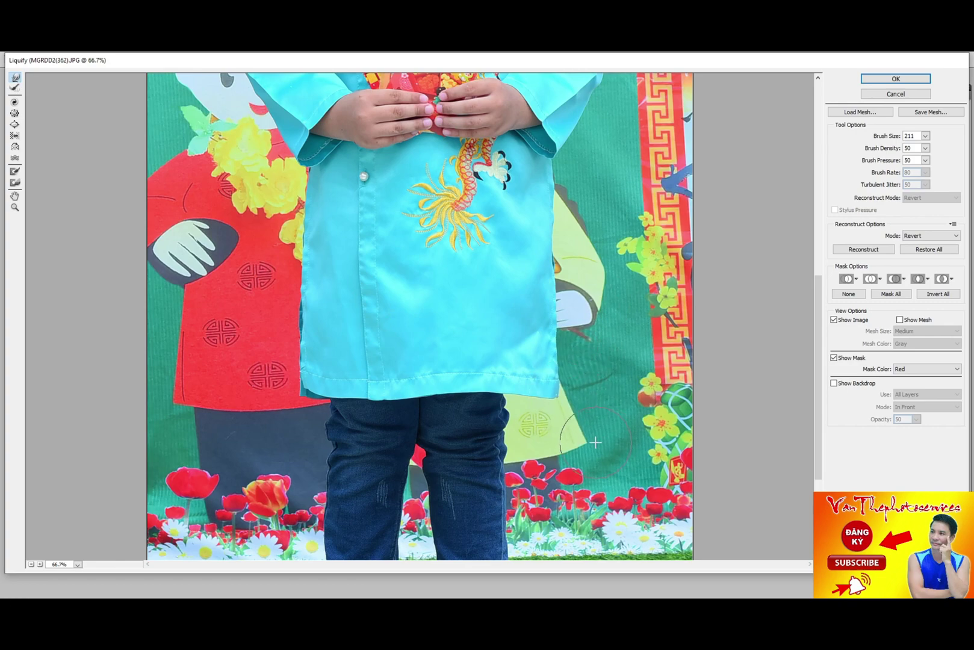
Step: Resize the warp brush while moving over the robe toward the face
scroll(494, 313, down, 3)
key(bracketleft)
key(bracketleft)
key(bracketleft)
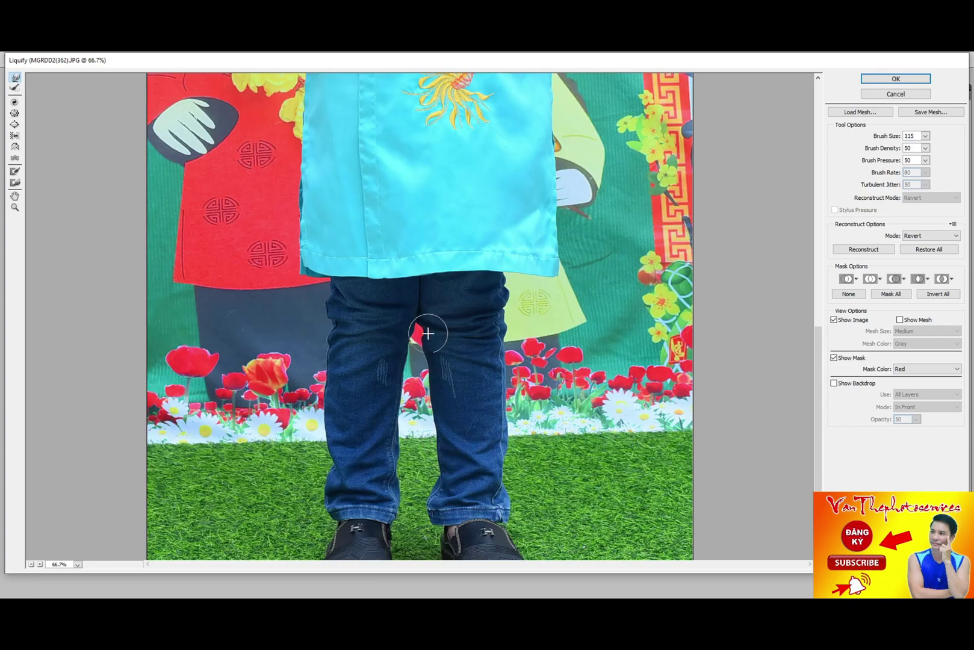
key(bracketright)
key(bracketright)
key(bracketright)
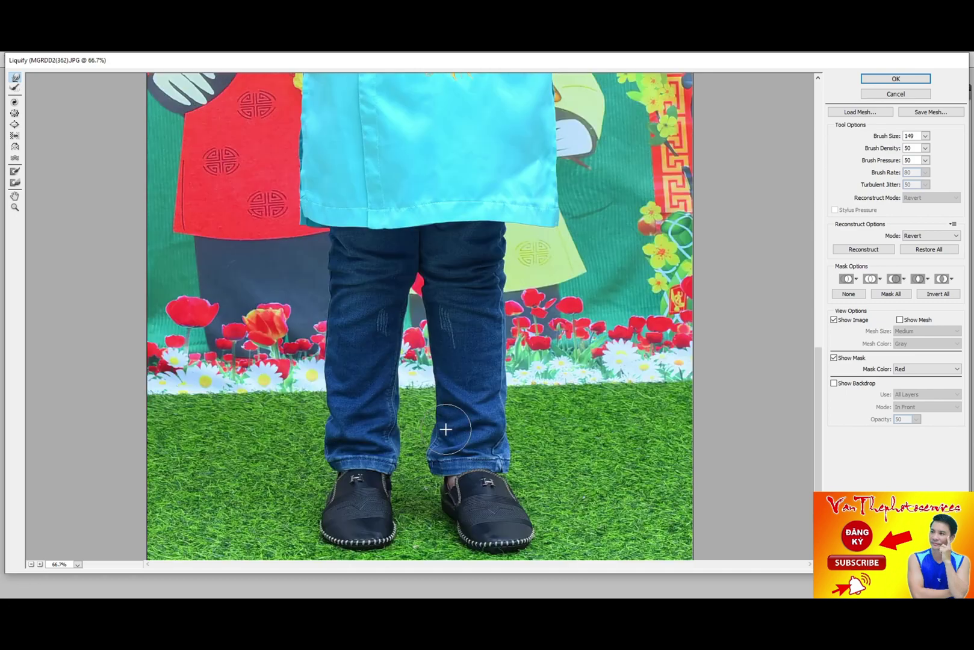
scroll(436, 469, down, 1)
key(bracketright)
key(bracketright)
key(bracketright)
scroll(505, 457, up, 2)
scroll(512, 451, up, 2)
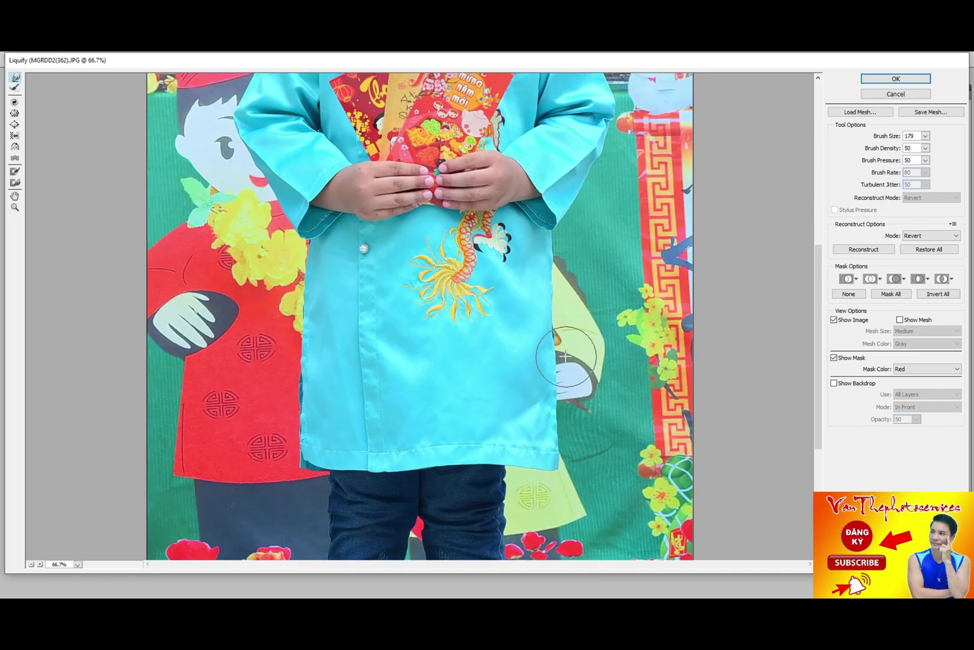
scroll(512, 450, up, 4)
scroll(511, 451, up, 2)
scroll(526, 365, up, 3)
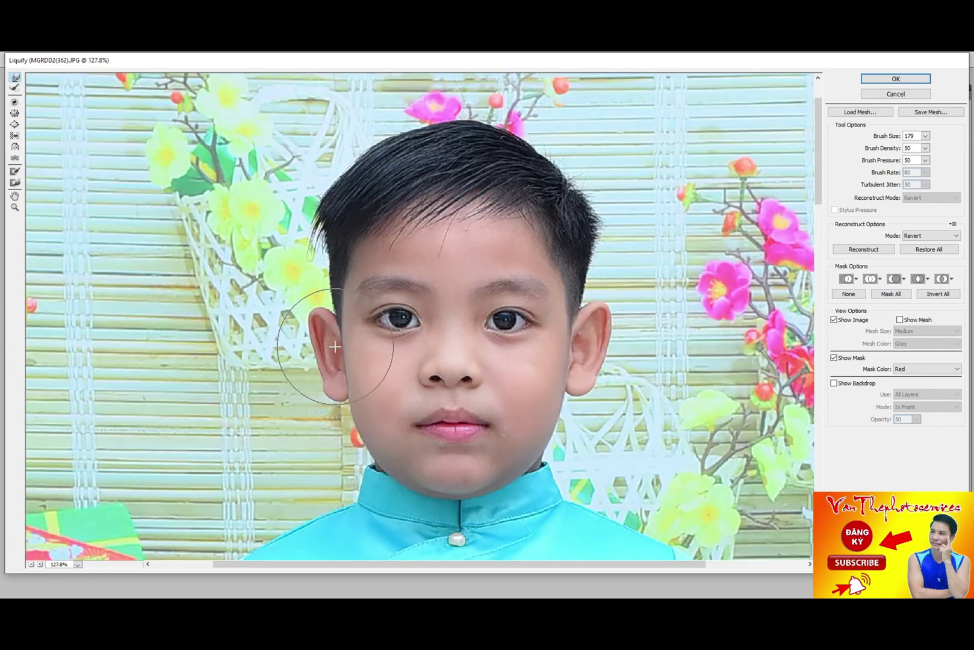
Step: Set a small brush for face work and zoom to the mouth, then cancel Liquify
key(bracketleft)
key(bracketleft)
scroll(418, 316, up, 2)
key(bracketleft)
key(bracketleft)
key(bracketleft)
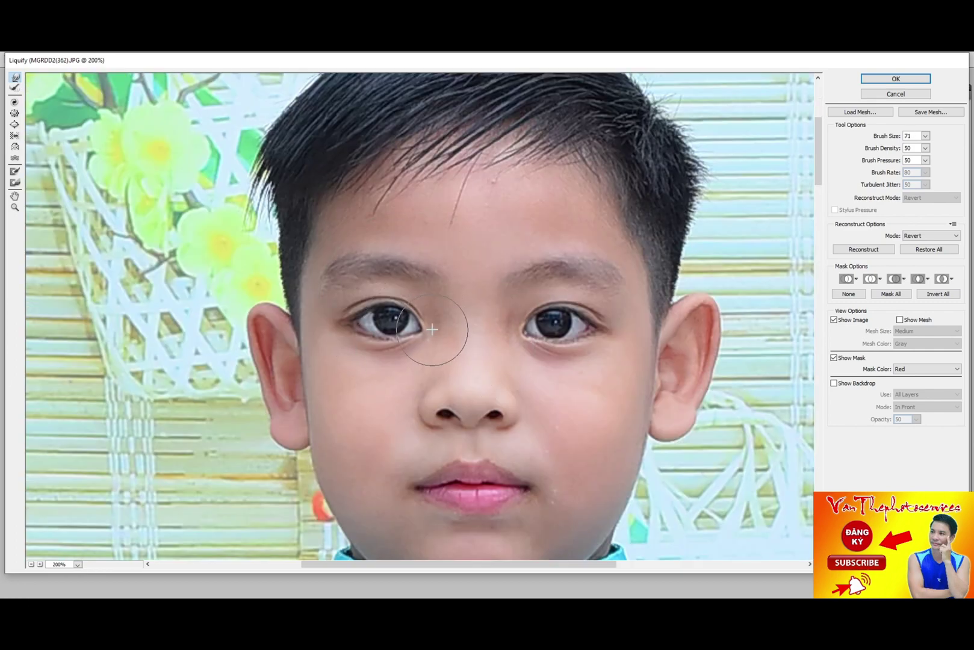
scroll(391, 282, down, 2)
key(bracketright)
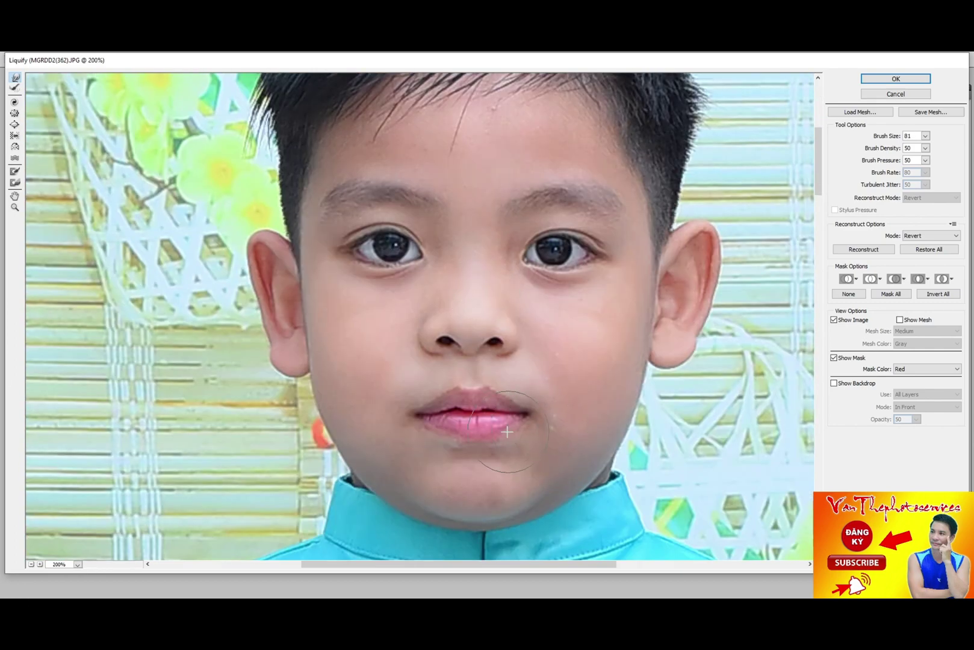
key(ctrl+0)
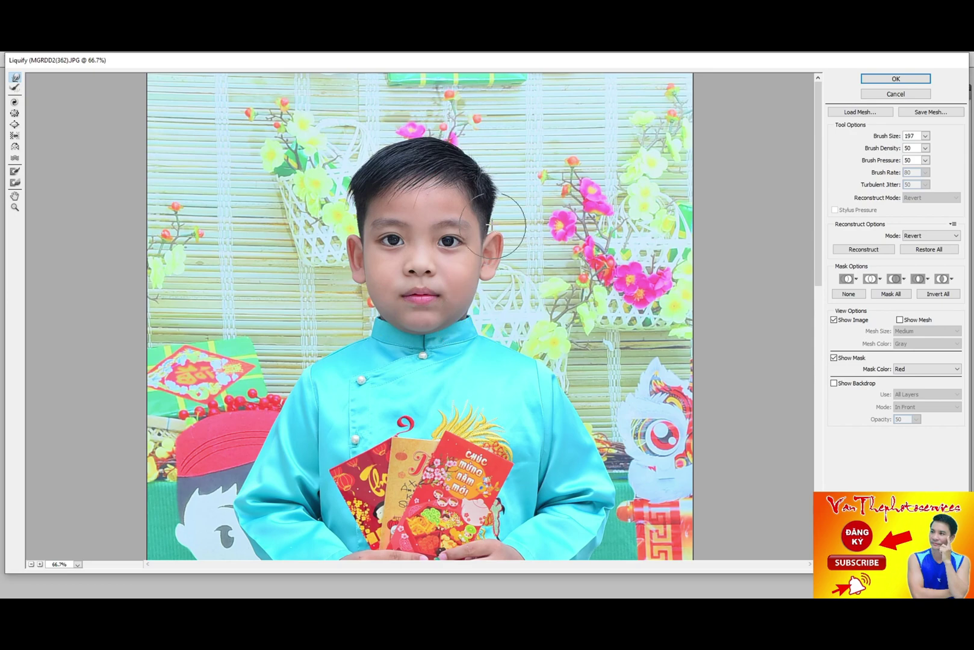
scroll(373, 166, up, 1)
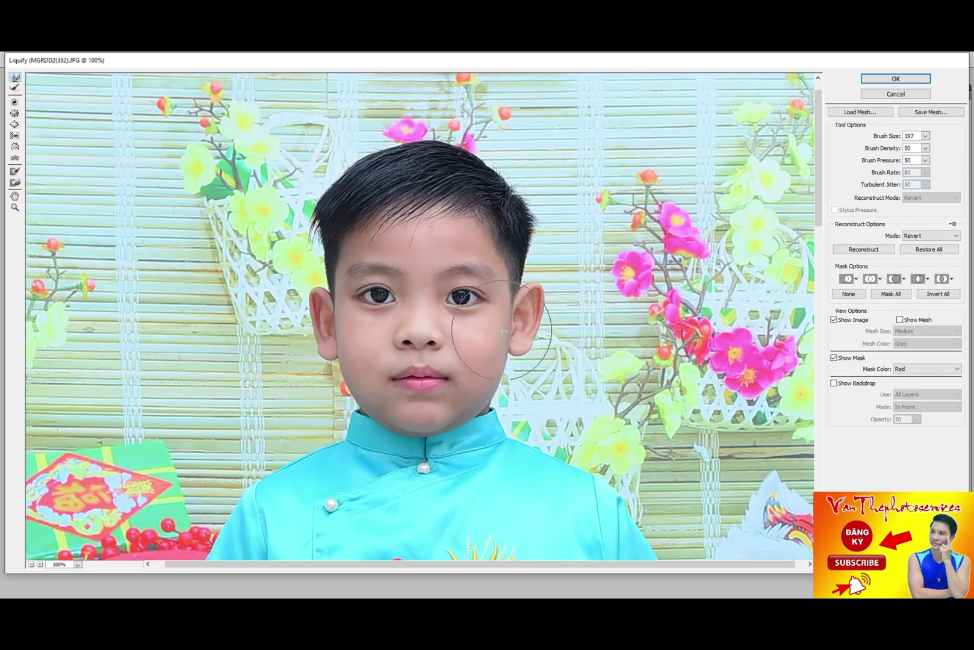
key(ctrl+plus)
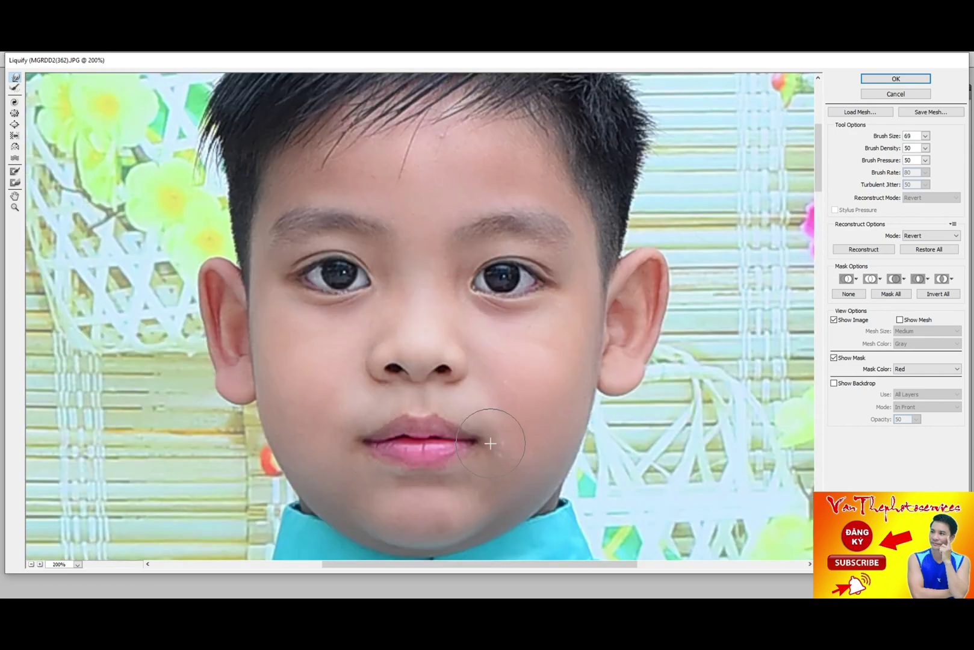
key(Escape)
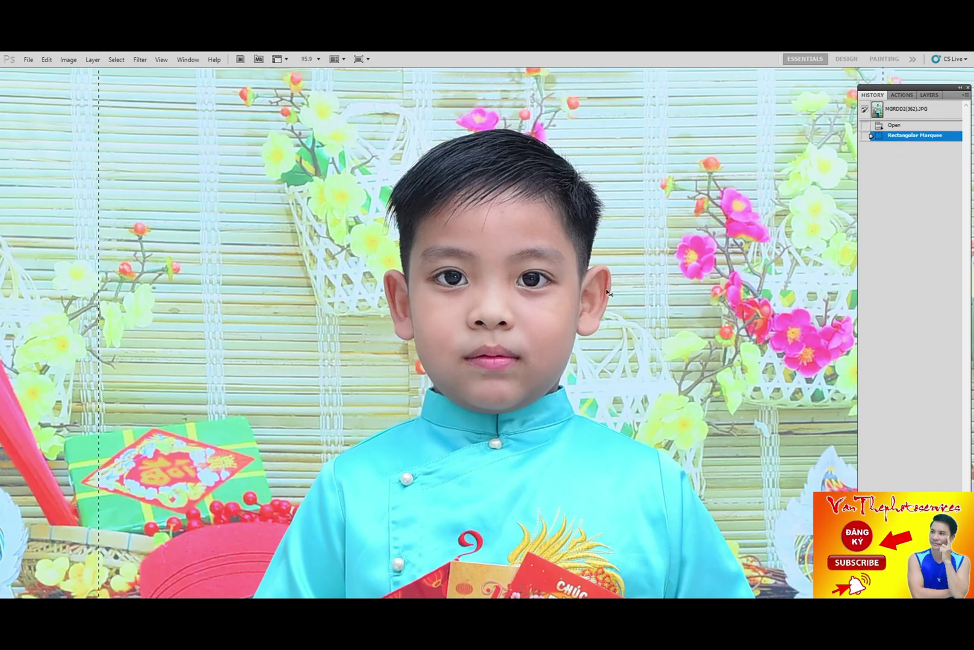
Step: Close photo 362 unsaved, open 361 with the boy in yellow, and start Liquify
key(ctrl+w)
key(n)
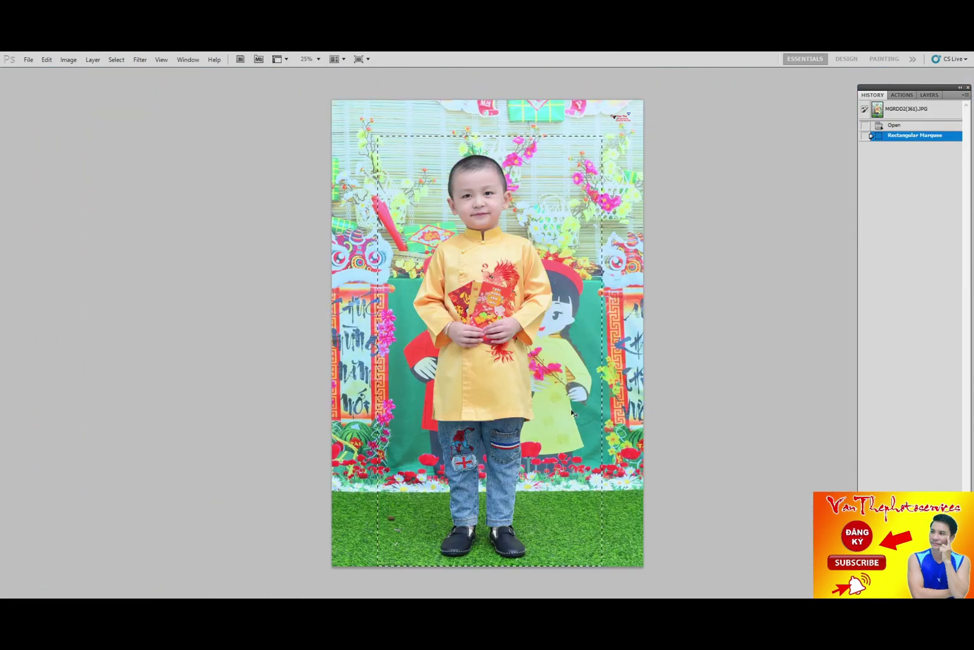
key(shift+ctrl+x)
key(ctrl+plus)
key(ctrl+plus)
key(ctrl+plus)
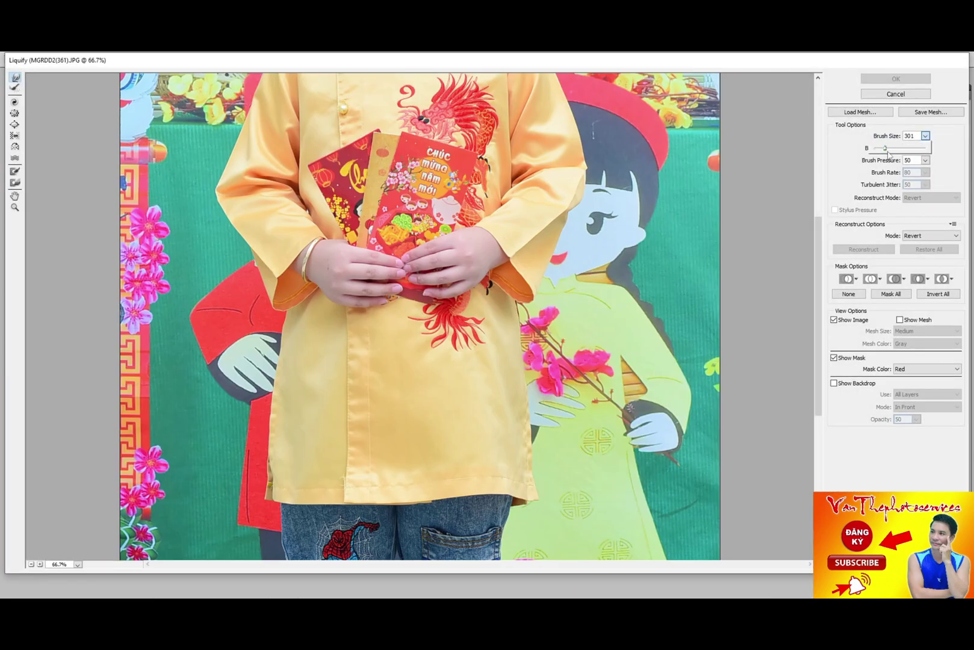
key(ctrl+minus)
Step: Push in the side of the yellow robe, adjusting the warp brush size
click(304, 325)
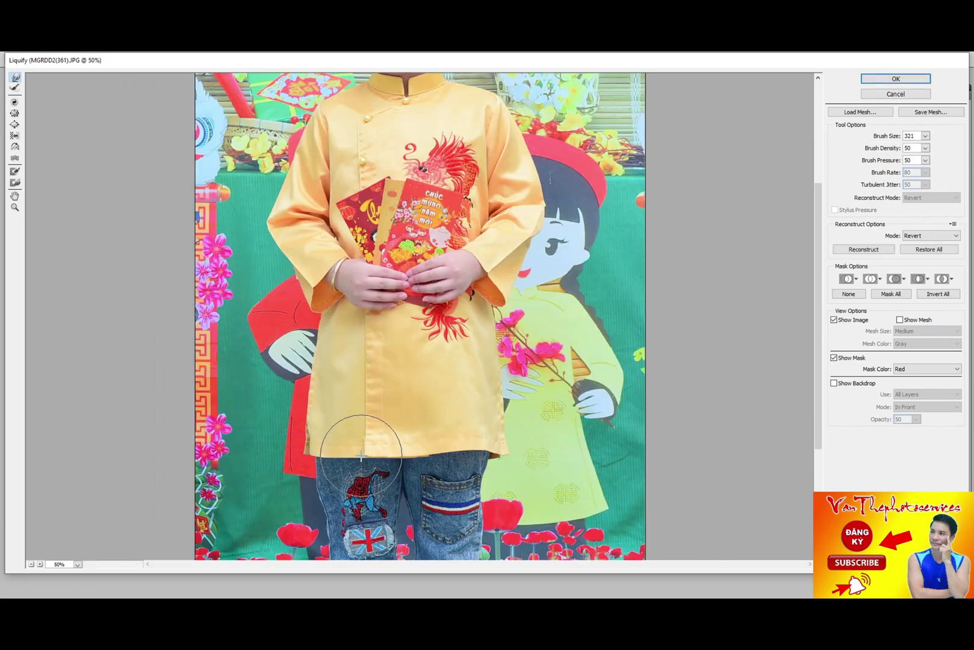
scroll(494, 343, down, 5)
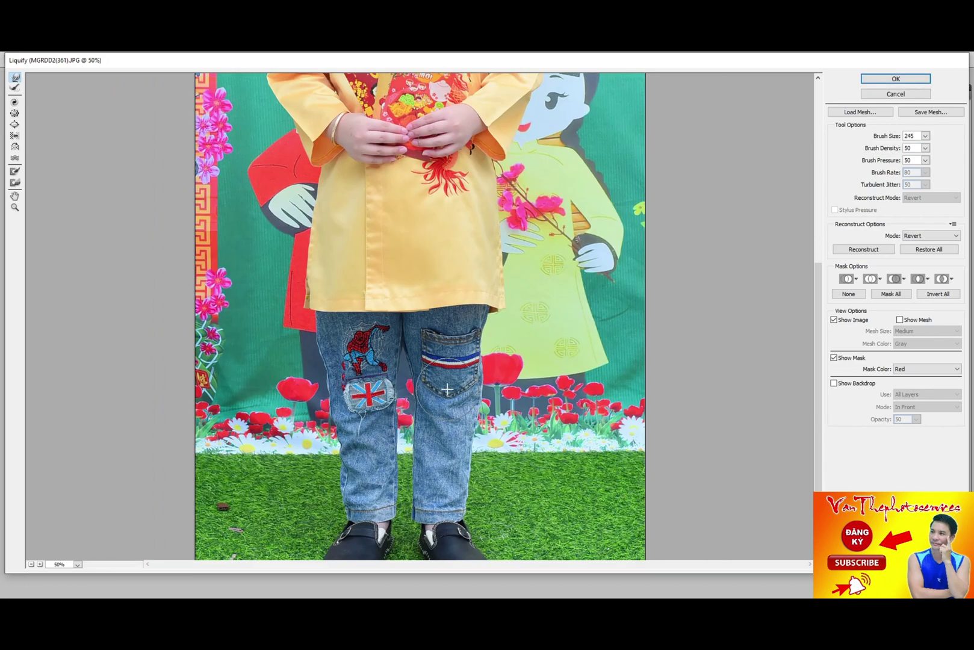
key(bracketright)
key(bracketright)
scroll(384, 399, down, 2)
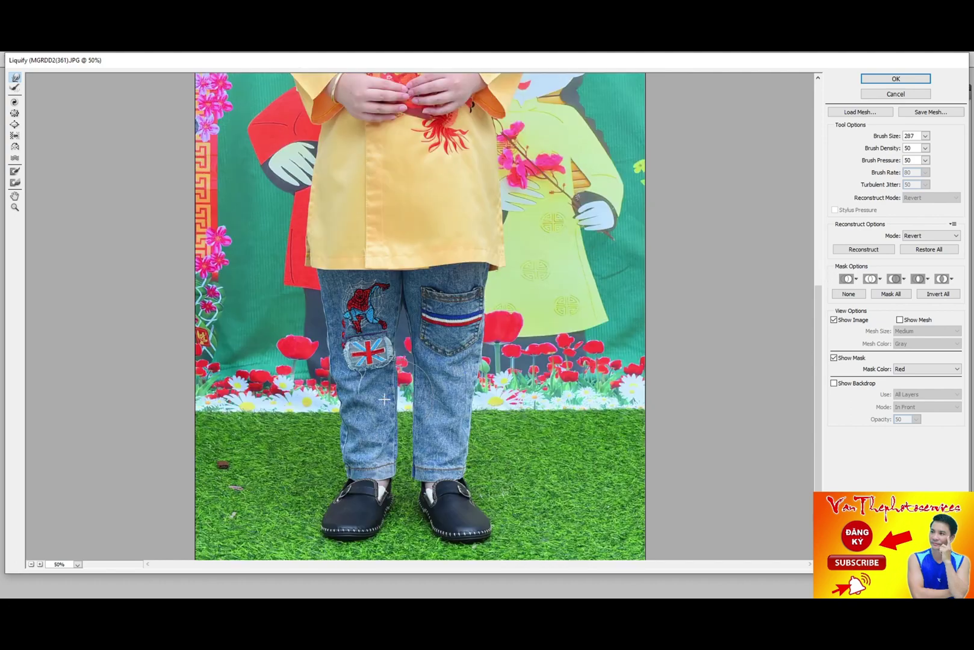
key(bracketleft)
key(bracketleft)
scroll(481, 332, up, 6)
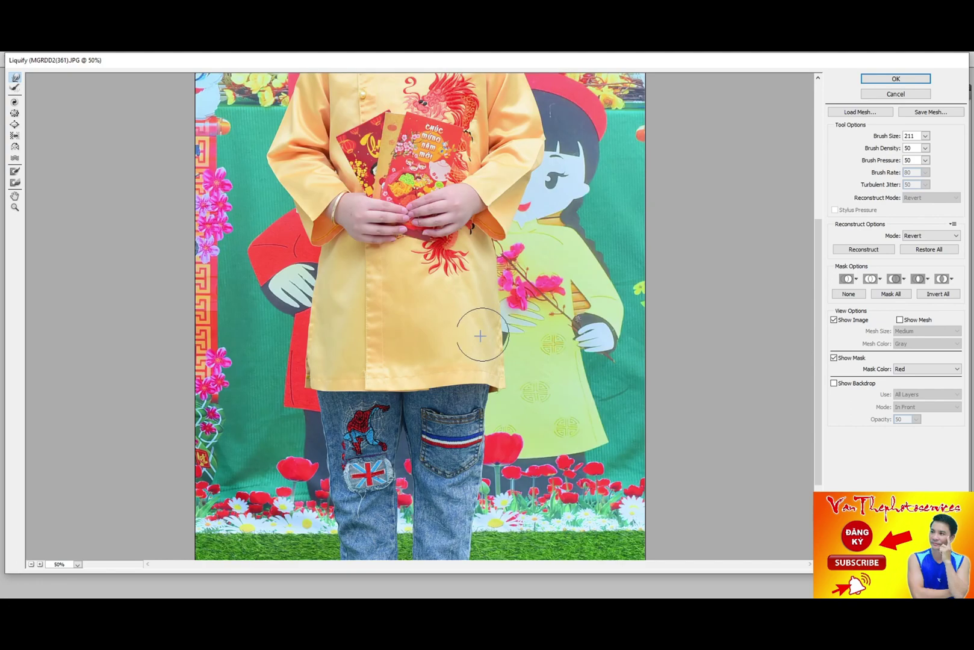
scroll(431, 274, up, 10)
scroll(334, 278, up, 2)
Step: Warp the boy's hairline, mouth corner, cheeks and jaw with resized brushes, then apply Liquify
key(bracketleft)
key(bracketleft)
key(bracketleft)
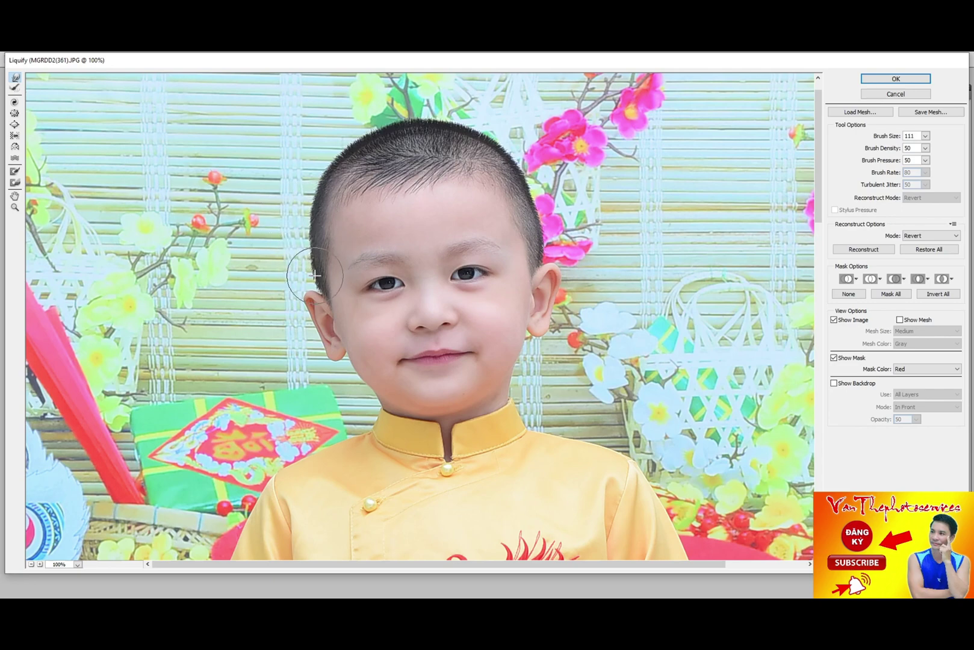
key(bracketright)
key(bracketright)
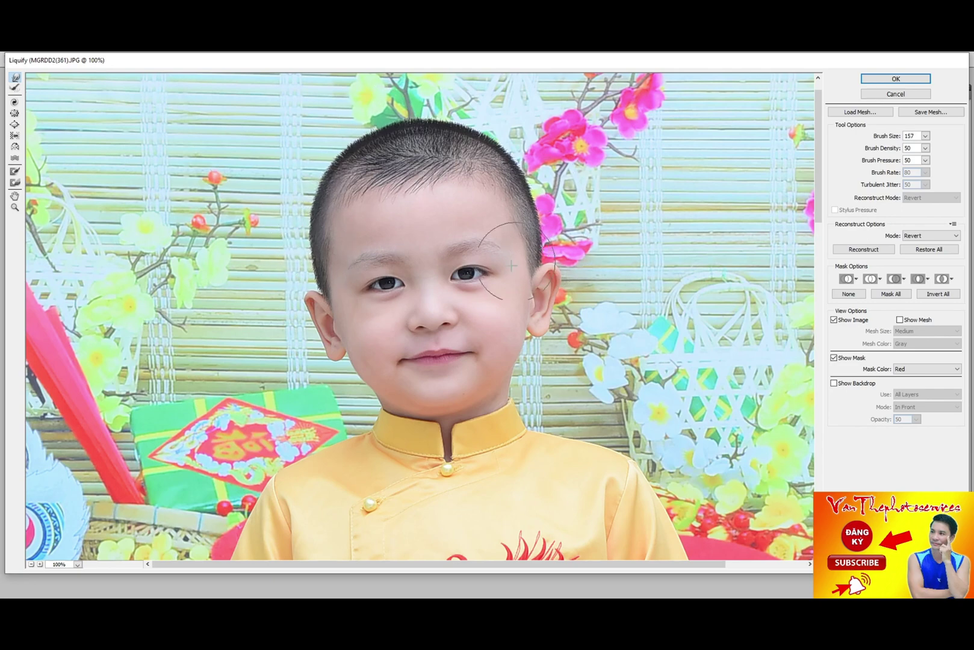
key(bracketleft)
key(bracketleft)
key(bracketleft)
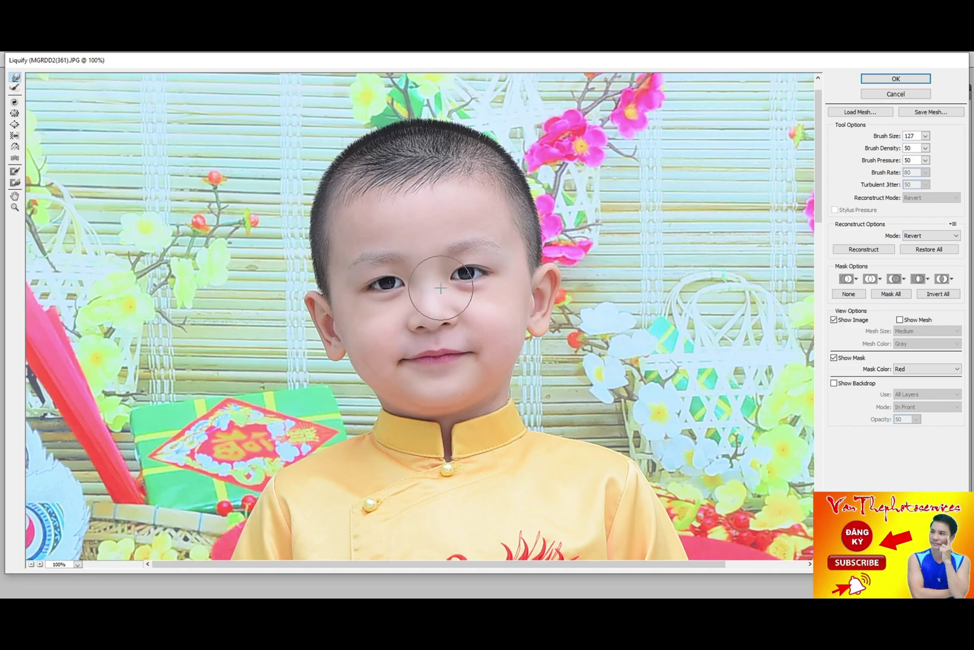
key(ctrl+plus)
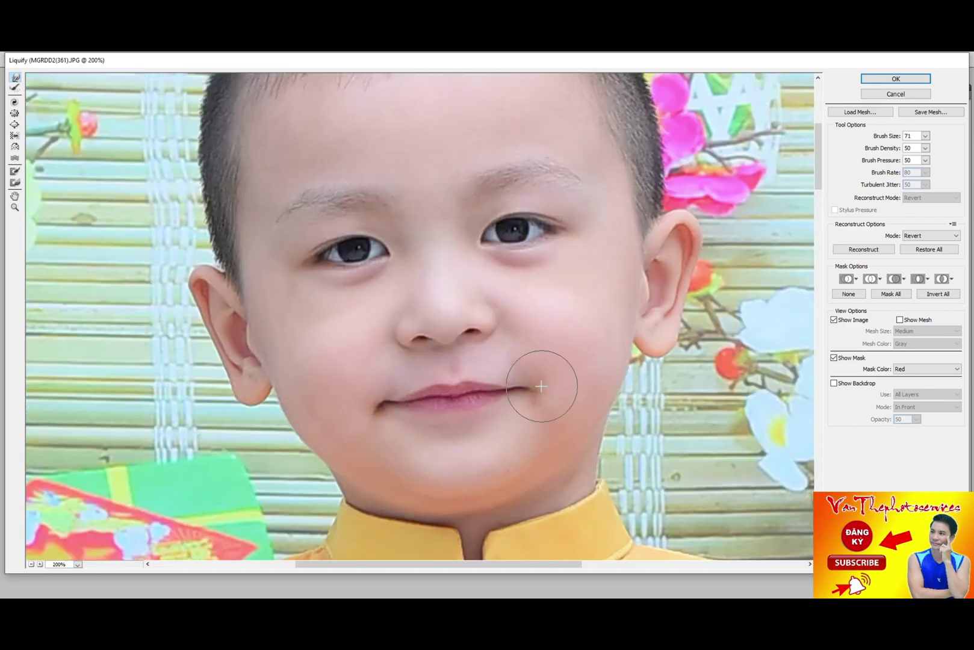
key(bracketright)
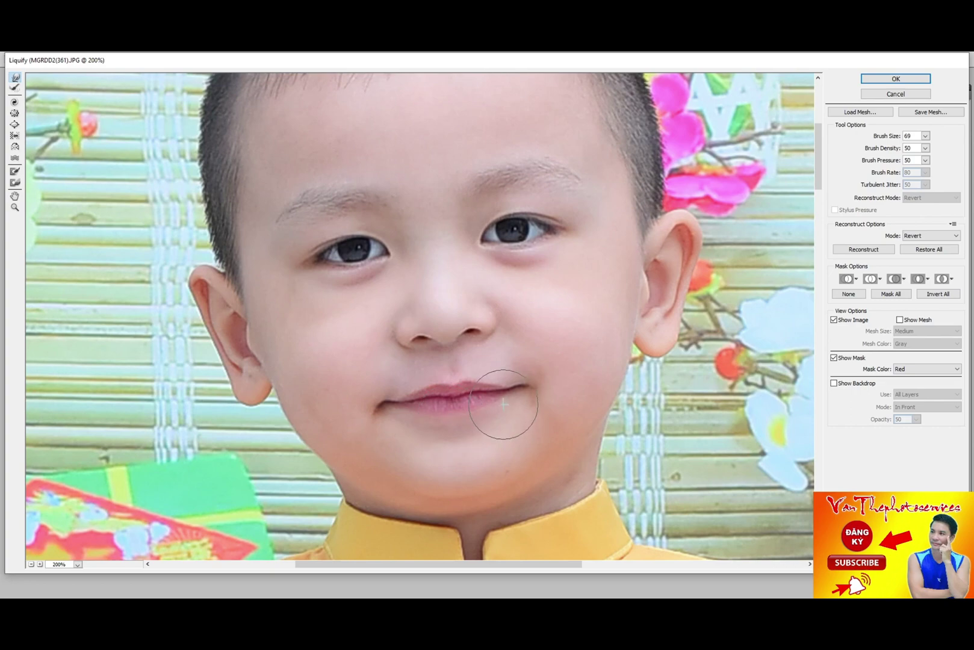
key(bracketleft)
key(bracketleft)
key(bracketleft)
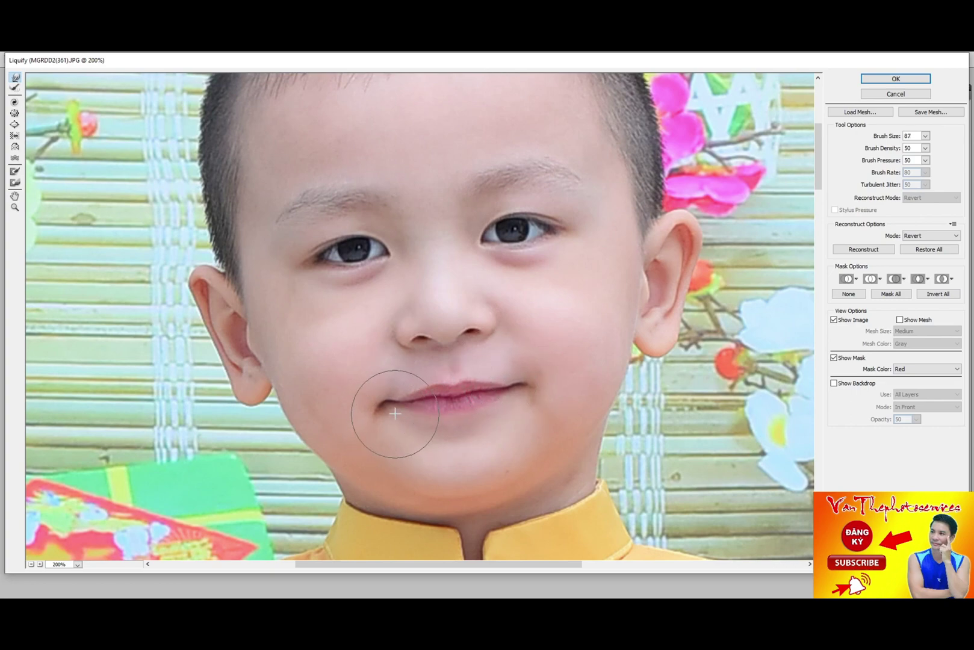
key(bracketright)
key(bracketright)
key(bracketright)
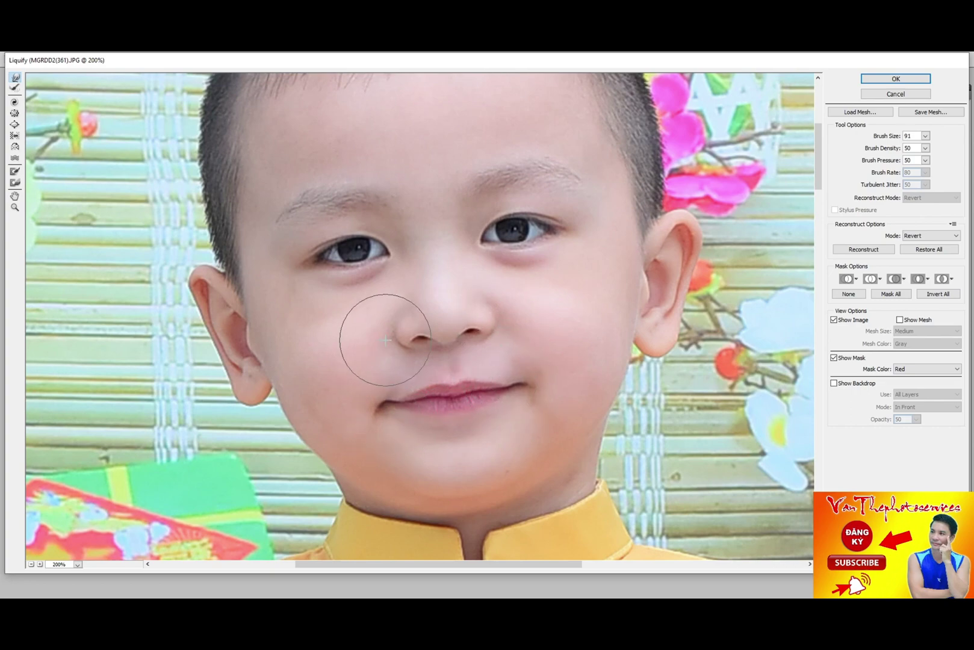
key(ctrl+minus)
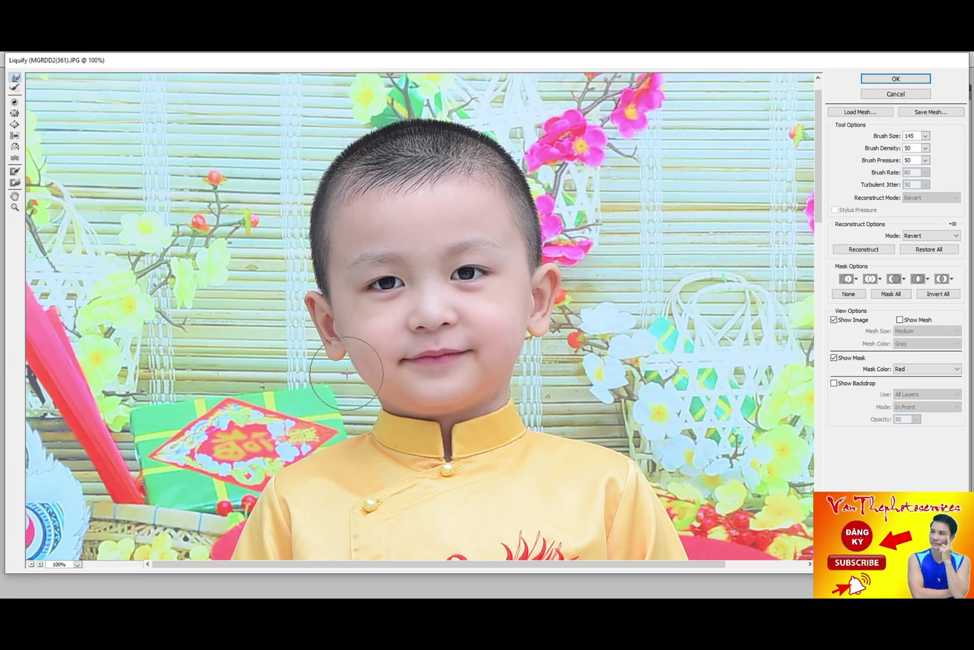
key(bracketleft)
key(bracketleft)
key(bracketleft)
key(bracketright)
key(bracketright)
key(bracketright)
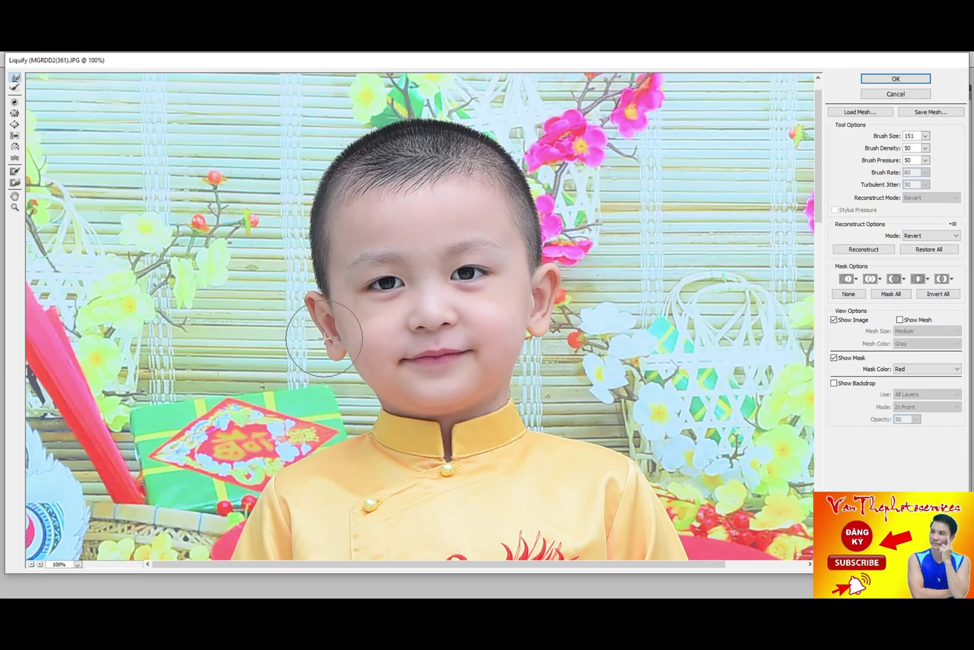
key(bracketright)
key(bracketright)
key(bracketright)
key(Return)
Step: Replace the rectangular selection with a feathered freehand selection around the boy's face
key(ctrl+plus)
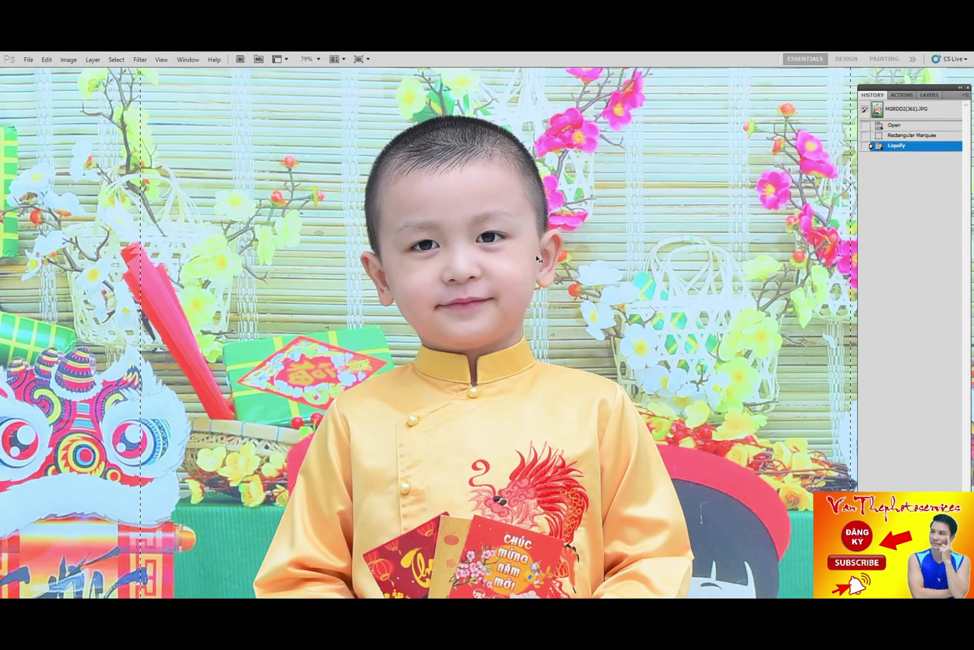
scroll(538, 259, down, 2)
scroll(557, 260, up, 3)
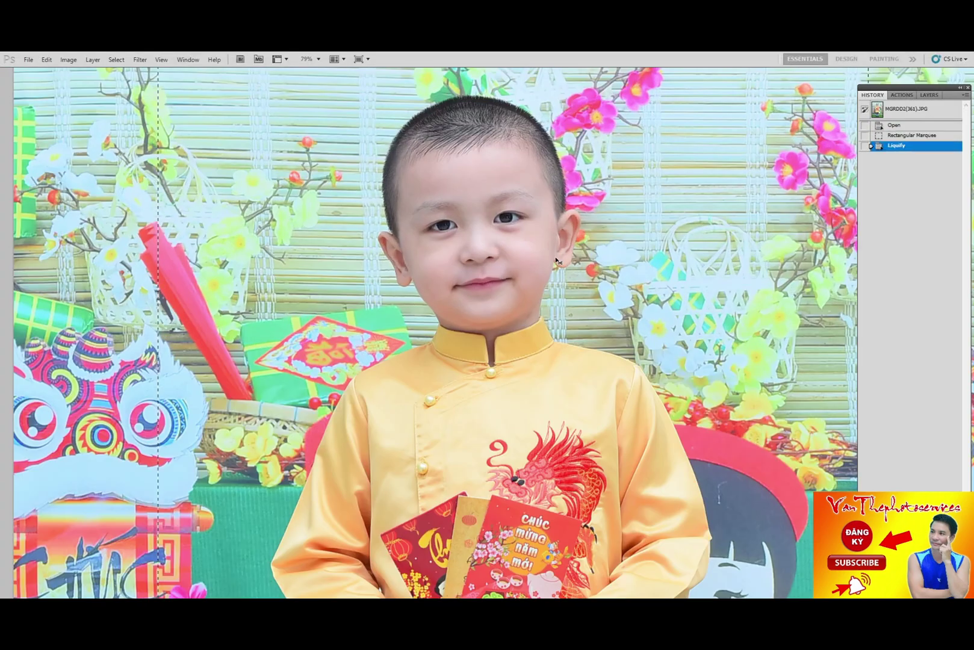
key(ctrl+d)
scroll(529, 241, up, 3)
scroll(361, 241, down, 2)
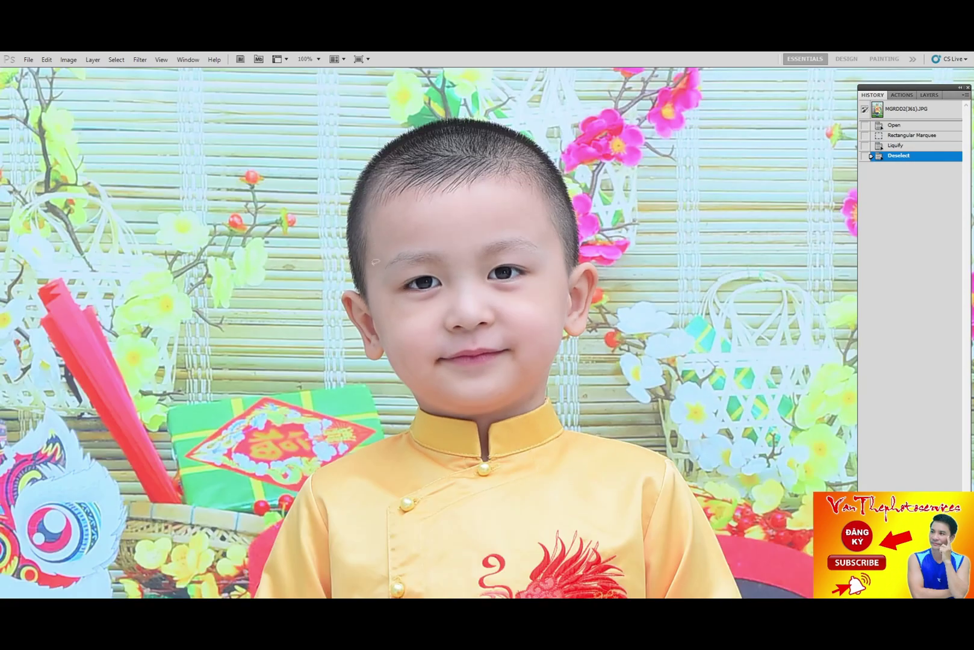
drag(554, 236, 399, 226)
key(shift+F6)
key(Return)
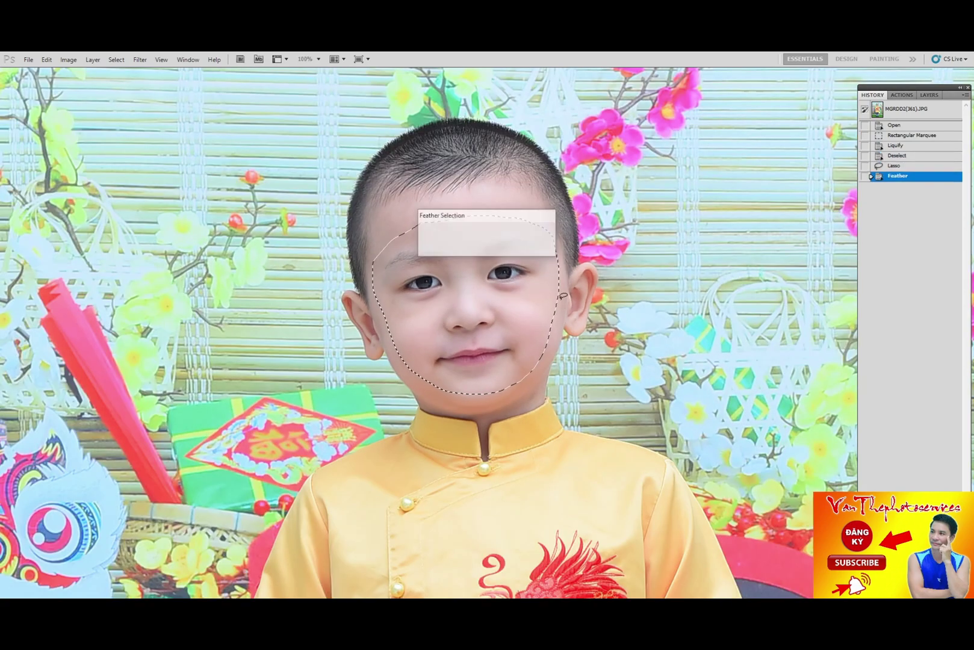
Step: Copy the face to its own layer and rotate it slightly clockwise
key(ctrl+j)
key(ctrl+t)
drag(509, 442, 522, 446)
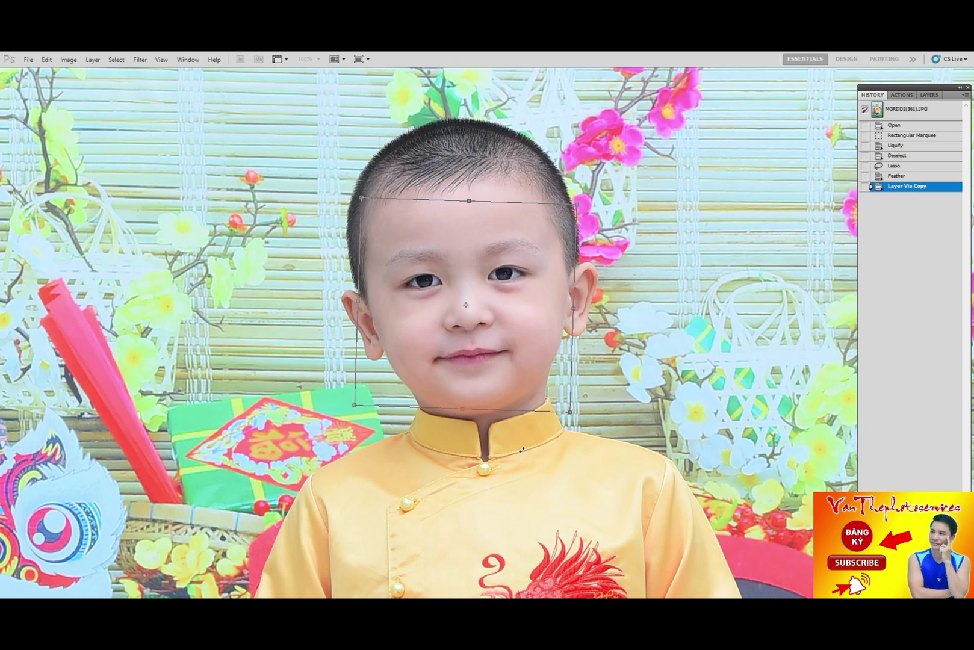
key(Return)
key(ctrl+0)
click(929, 95)
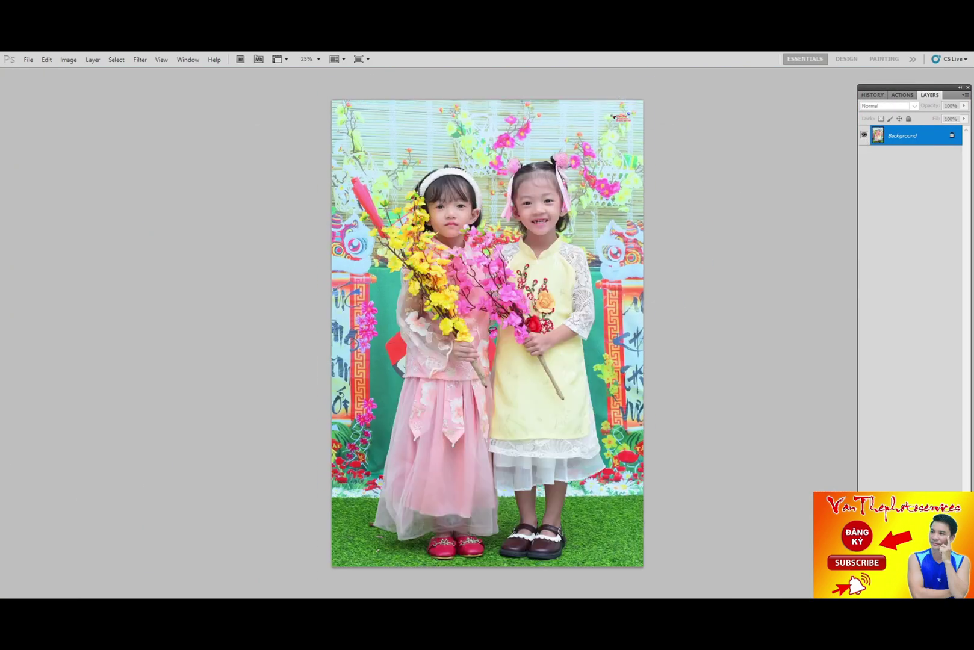
Step: Start Liquify on the two-girl photo with a smaller brush, zoomed on their upper bodies
key(ctrl+shift+x)
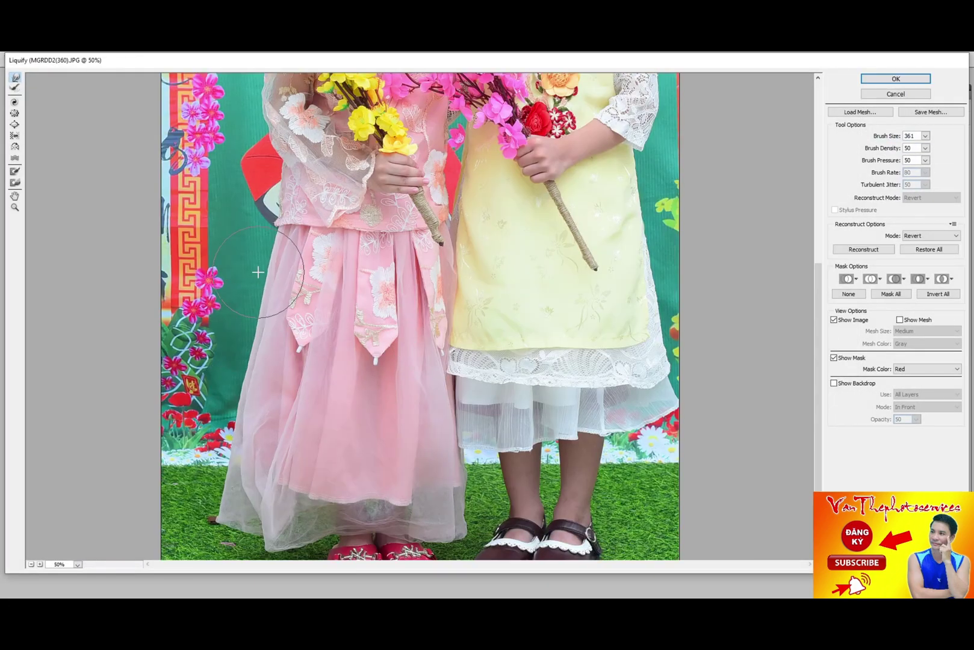
scroll(253, 421, down, 2)
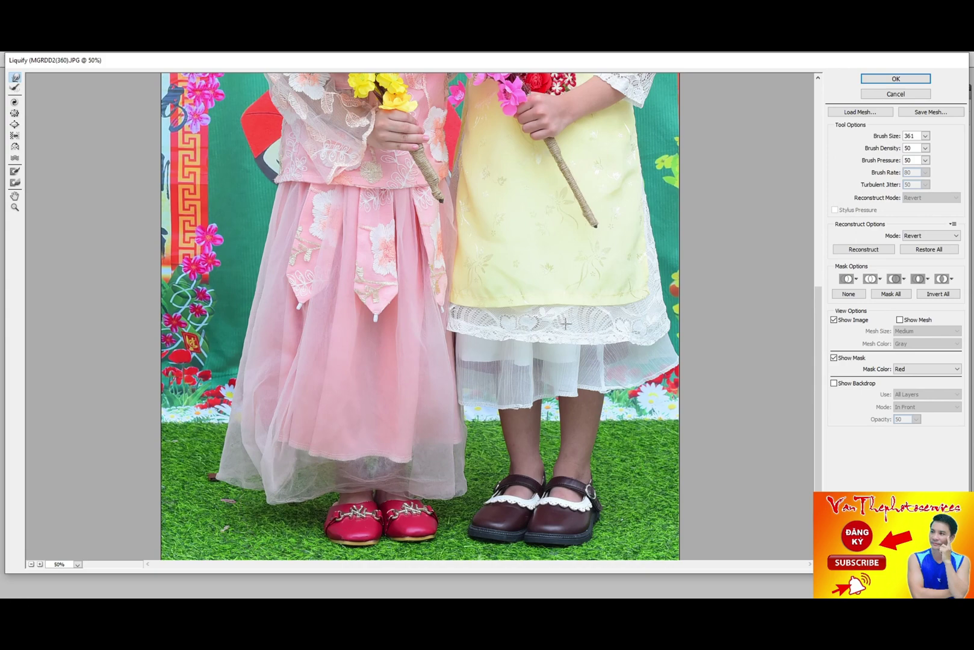
scroll(566, 324, up, 5)
scroll(456, 337, up, 5)
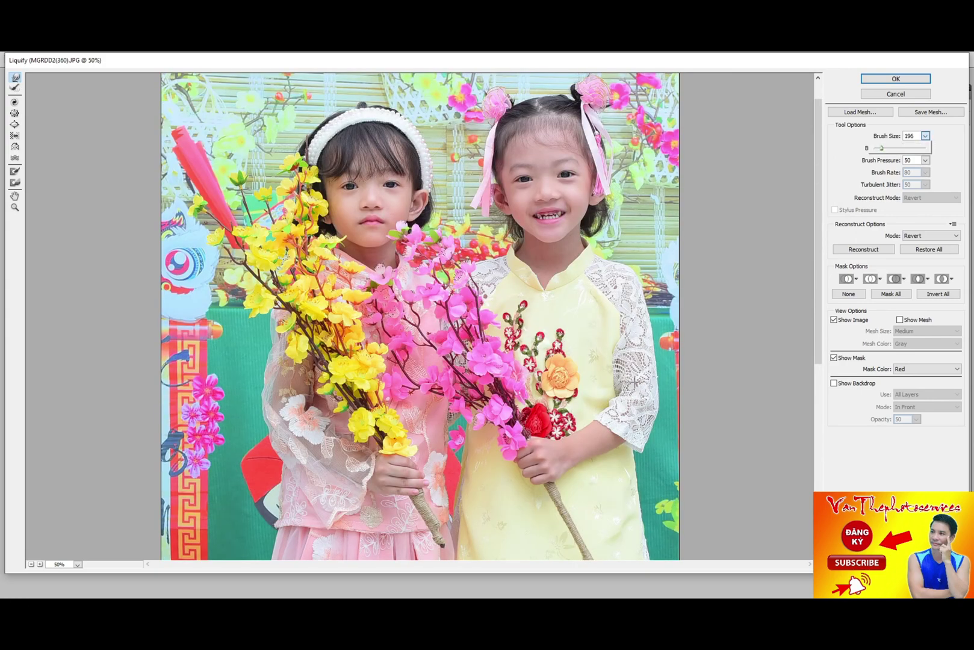
click(649, 313)
drag(633, 396, 632, 397)
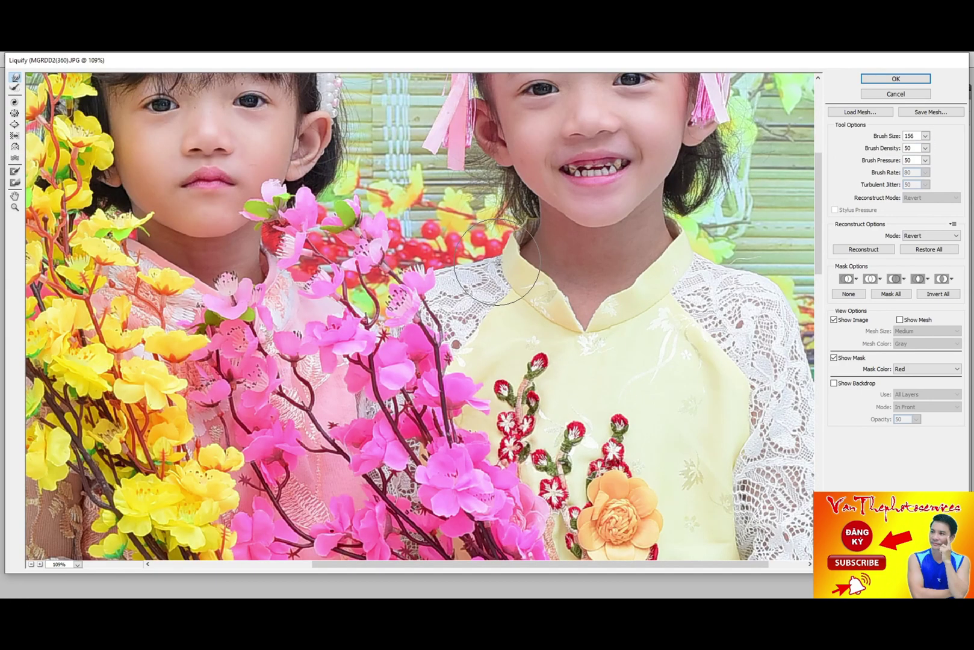
Step: Enlarge the warp brush in several steps and zoom in on the girls' faces
key(bracketleft)
key(bracketleft)
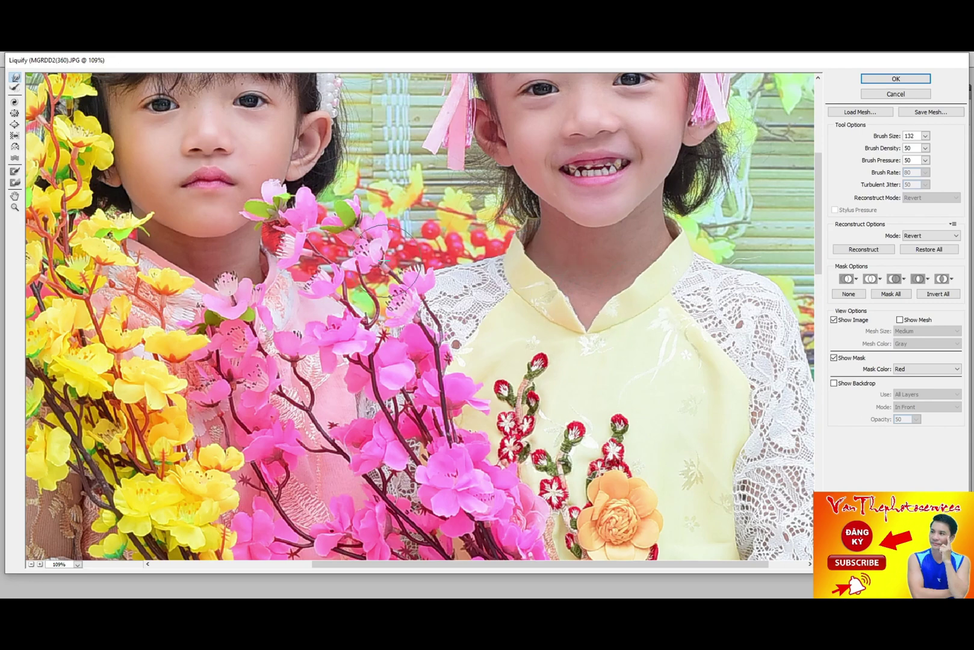
scroll(383, 259, up, 3)
scroll(265, 280, up, 2)
key(bracketright)
key(bracketright)
key(bracketright)
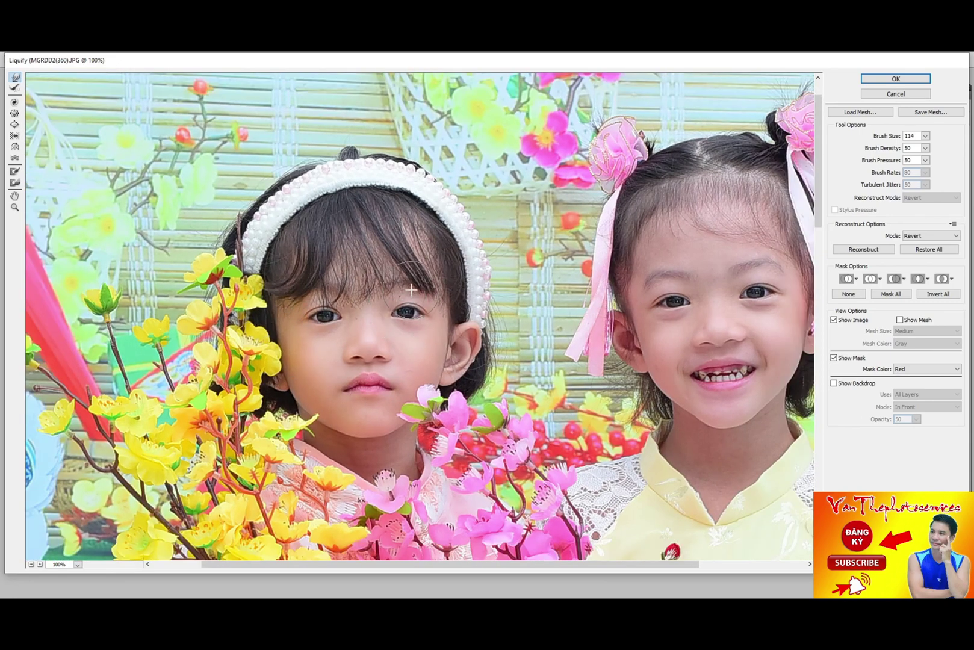
scroll(340, 389, up, 1)
scroll(334, 392, up, 1)
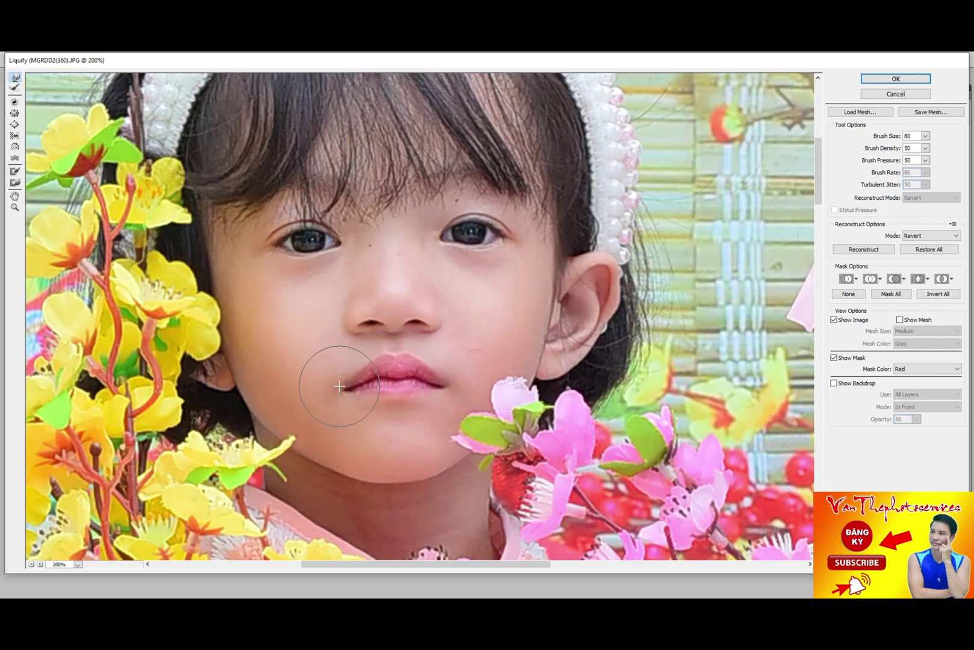
key(bracketright)
key(bracketright)
key(bracketright)
scroll(604, 323, down, 2)
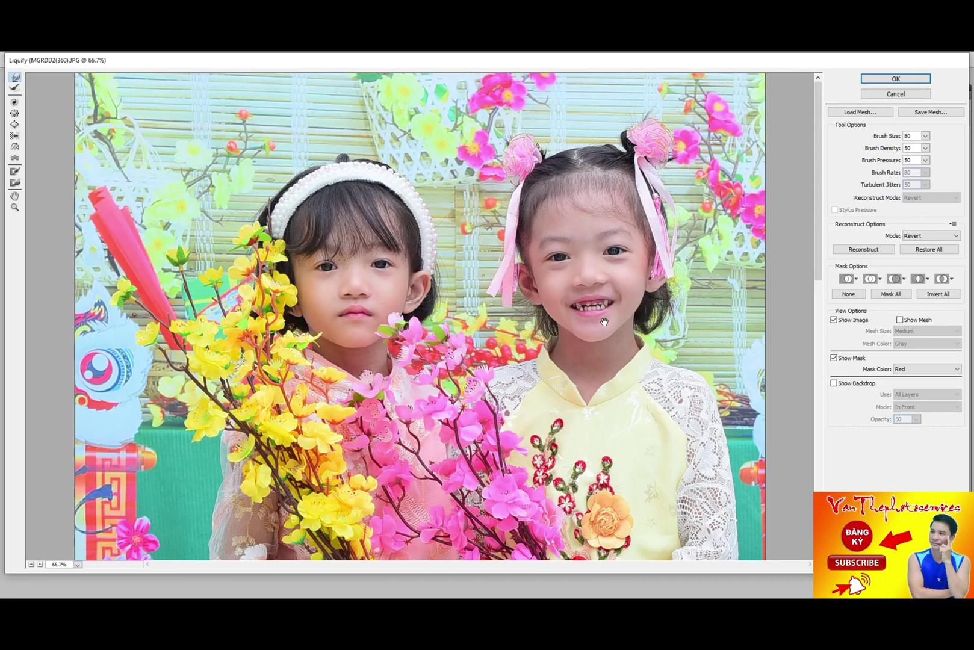
drag(717, 434, 717, 434)
key(bracketright)
key(bracketright)
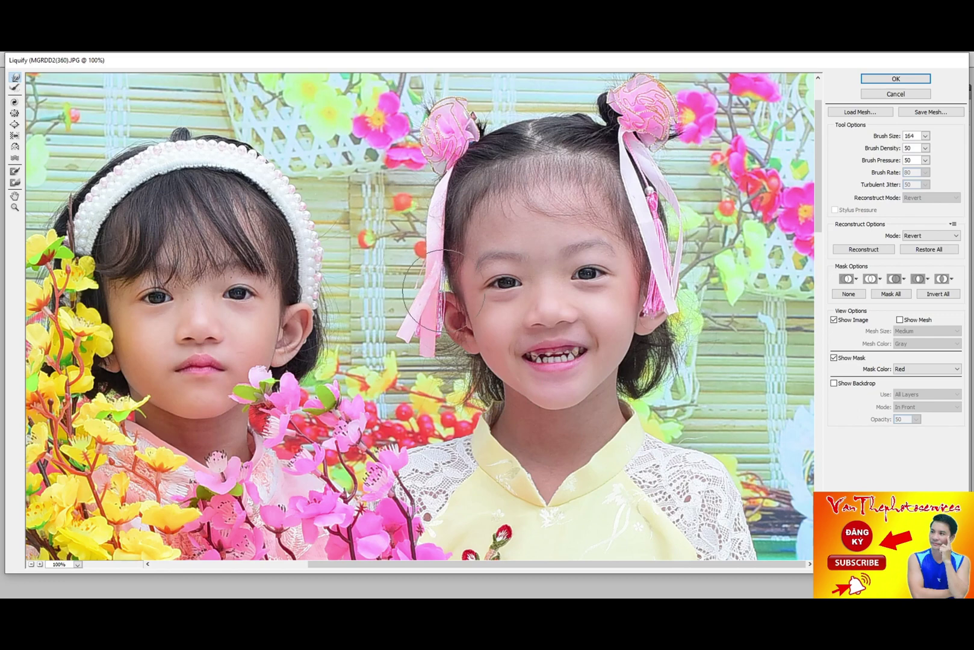
key(bracketright)
key(bracketright)
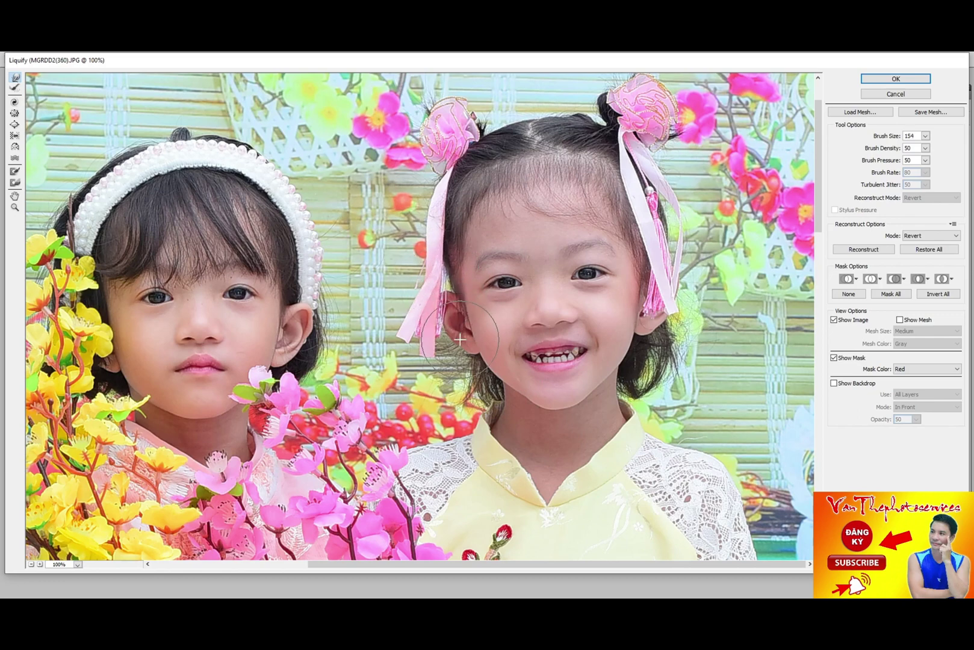
key(bracketright)
key(bracketright)
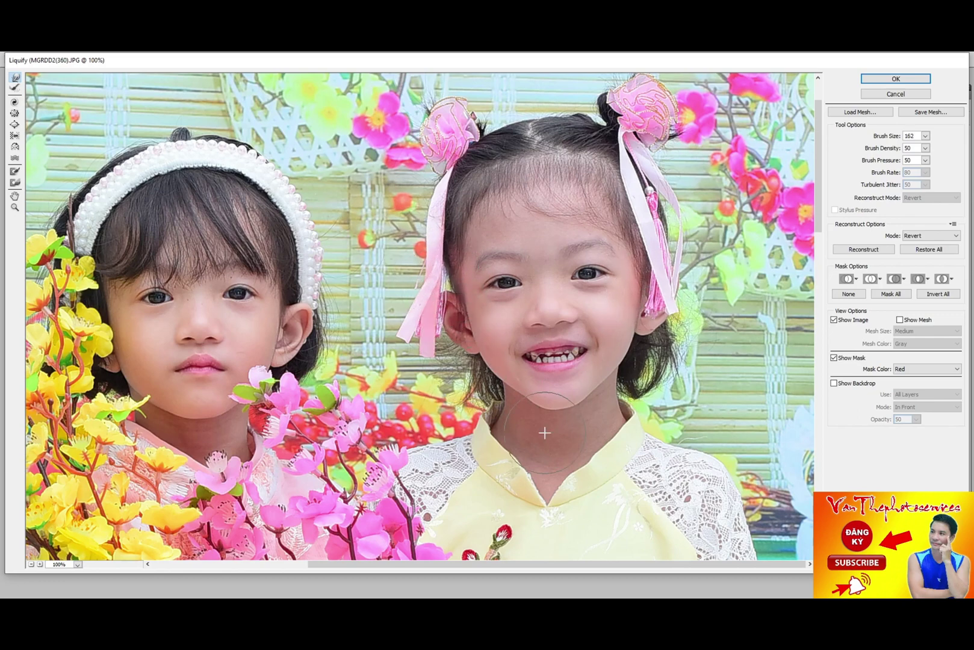
Step: Reshape the smiling girl's face outline and jaw with a finer brush, then apply
drag(493, 178, 602, 171)
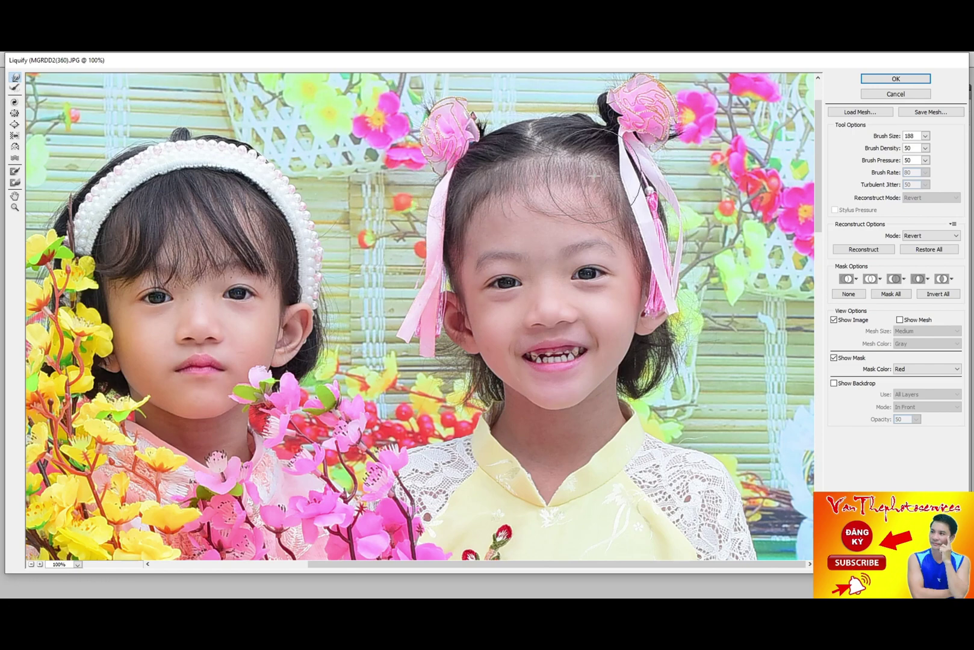
key(ctrl+equal)
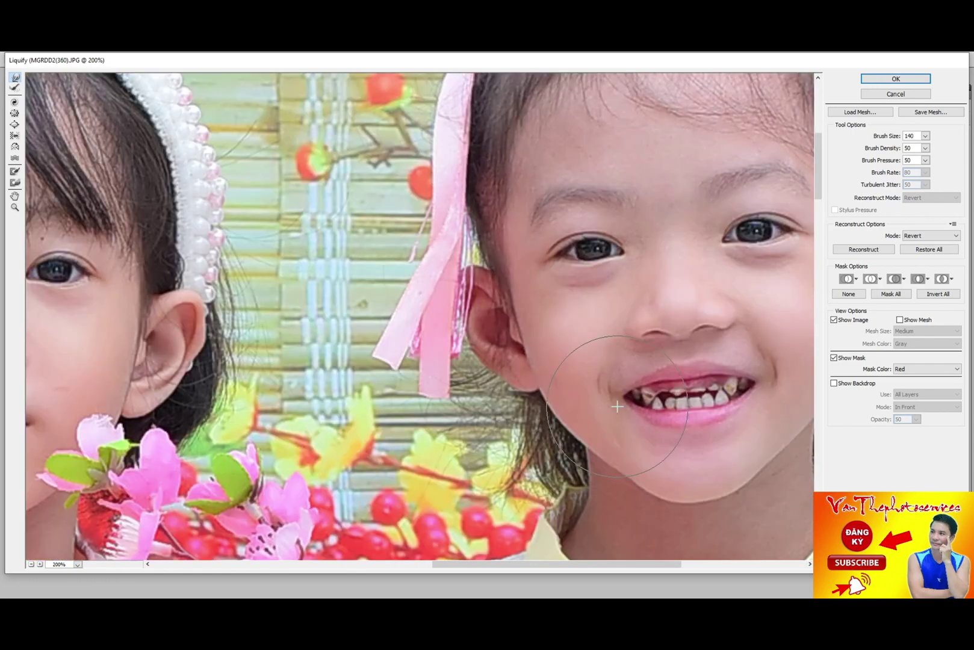
key(bracketleft)
key(bracketleft)
key(bracketleft)
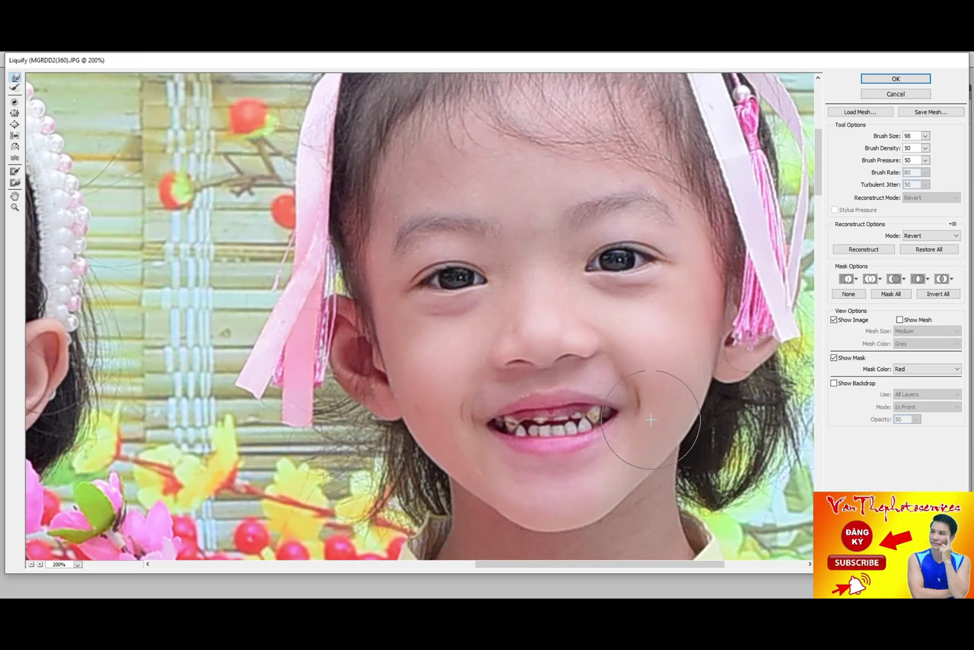
drag(782, 376, 630, 413)
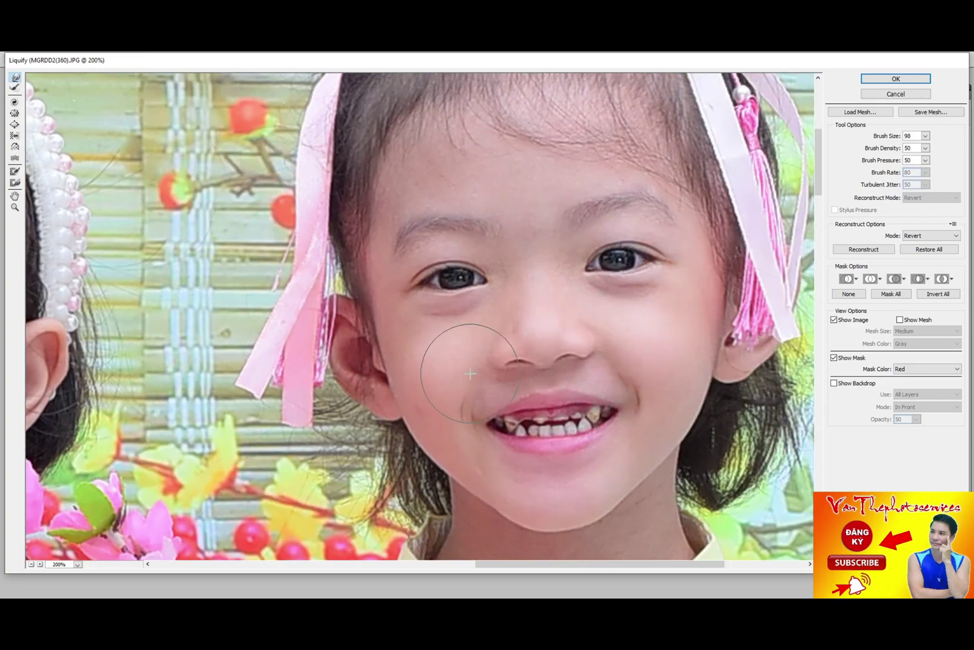
drag(456, 384, 471, 413)
key(ctrl+0)
click(642, 235)
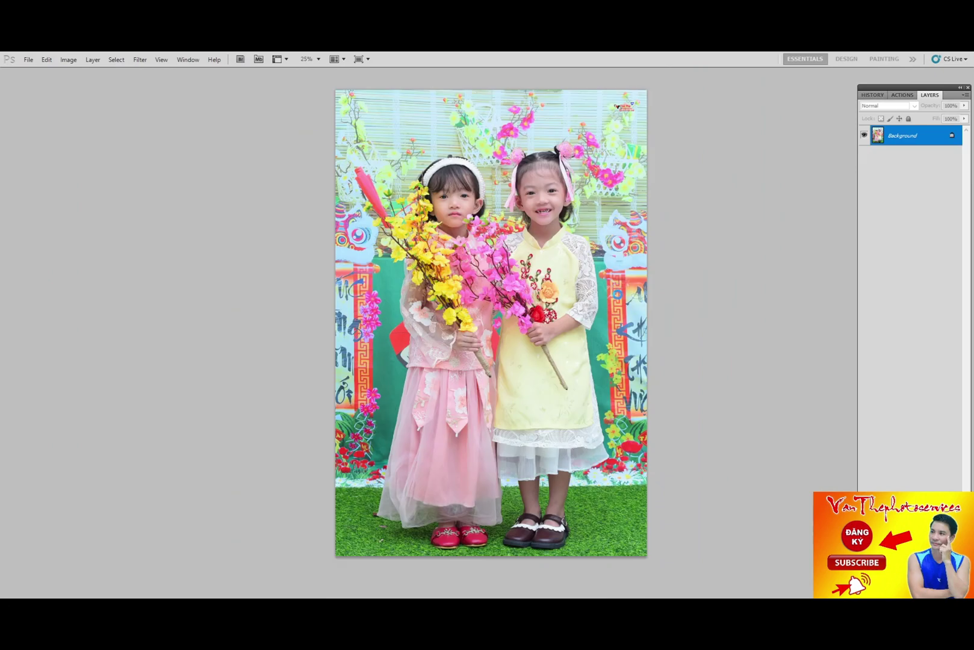
Step: In Liquify, push in the left edge of the yellow dress
key(ctrl+shift+x)
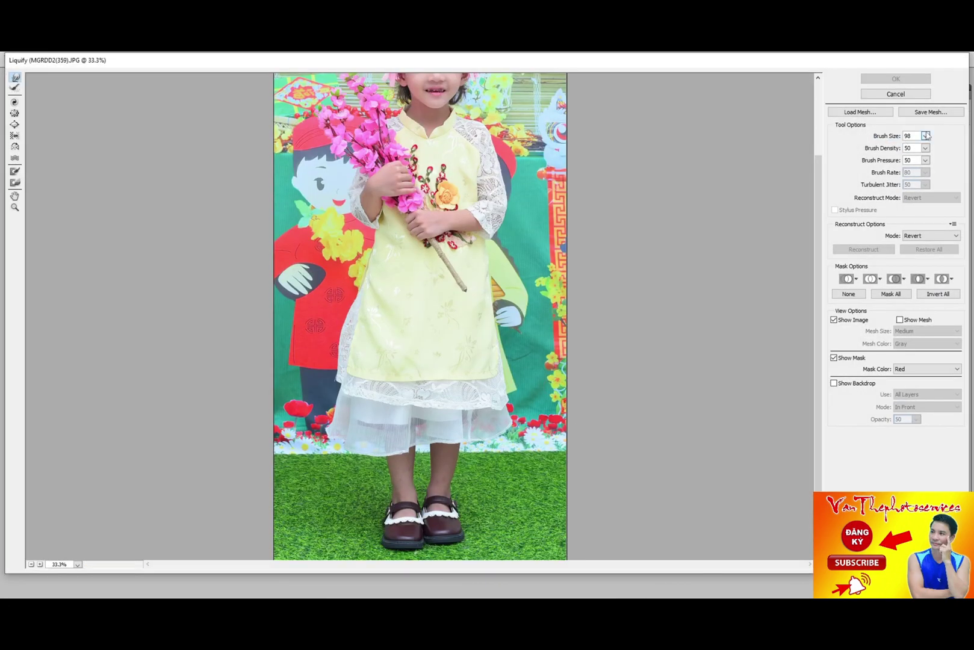
drag(328, 307, 342, 305)
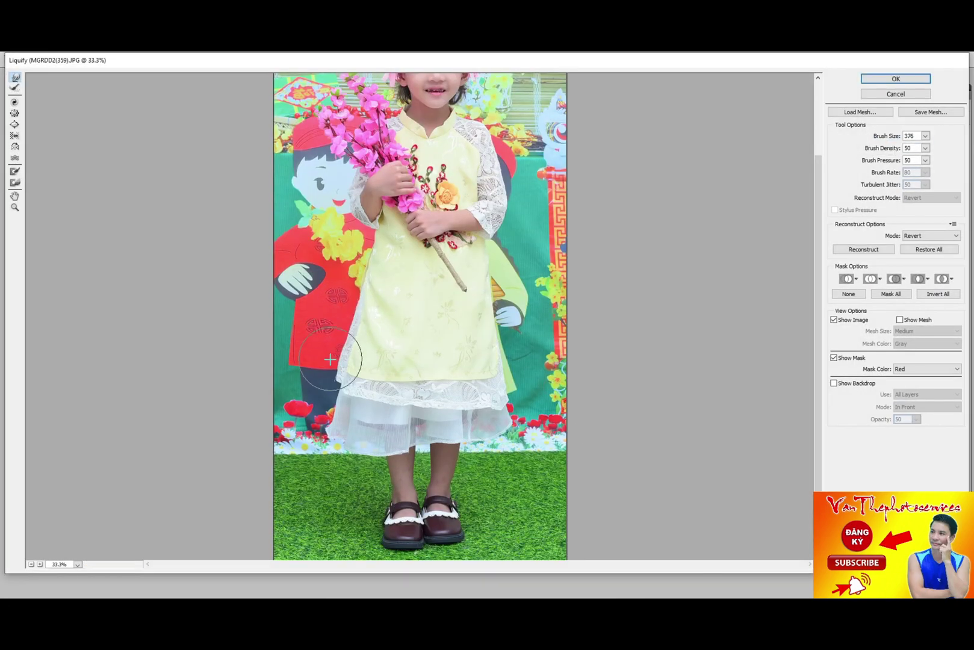
scroll(342, 236, up, 3)
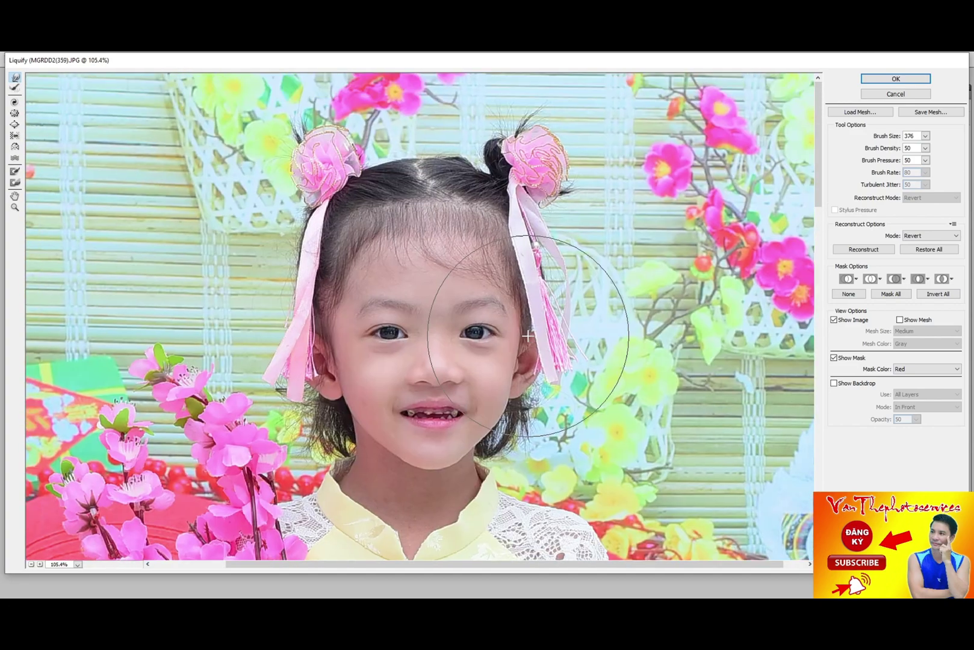
key(bracketleft)
key(bracketleft)
key(bracketleft)
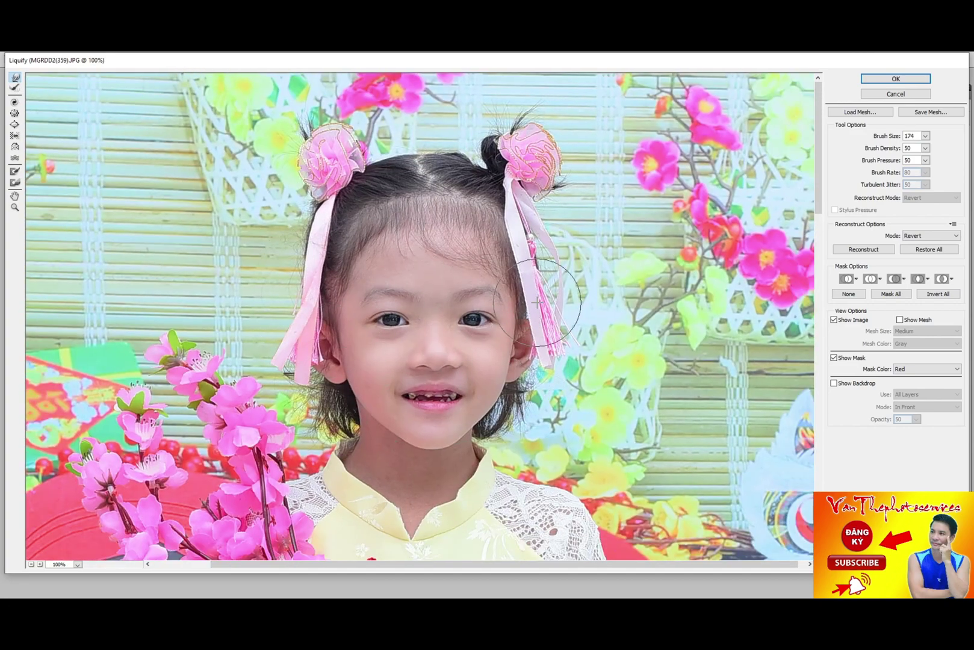
key(bracketleft)
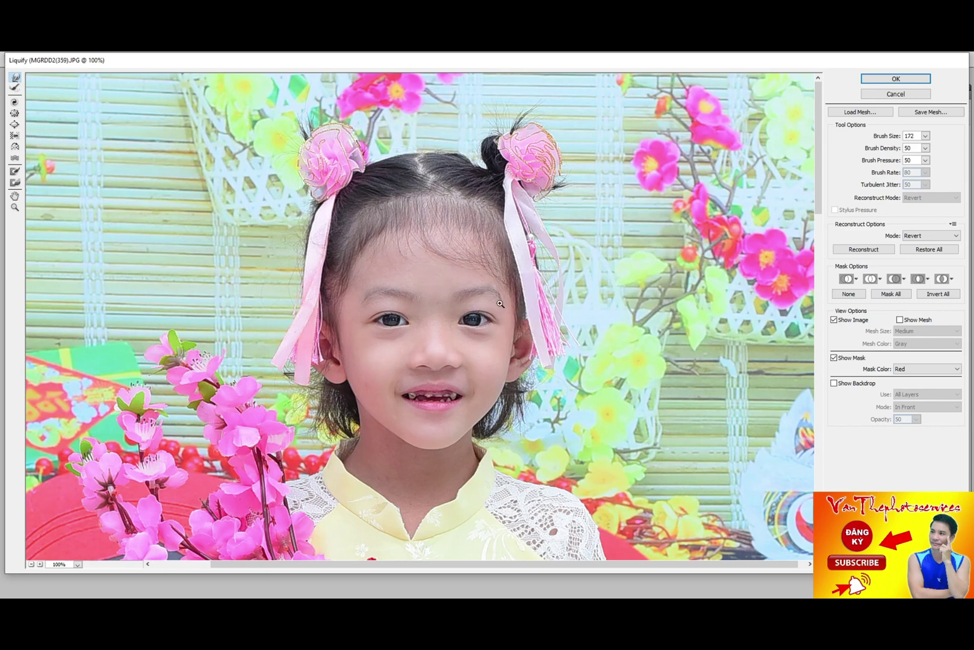
Step: Refine the girl's face contours with a smaller brush and apply the reshaping
scroll(421, 313, up, 1)
key(bracketleft)
key(bracketleft)
key(bracketleft)
key(bracketleft)
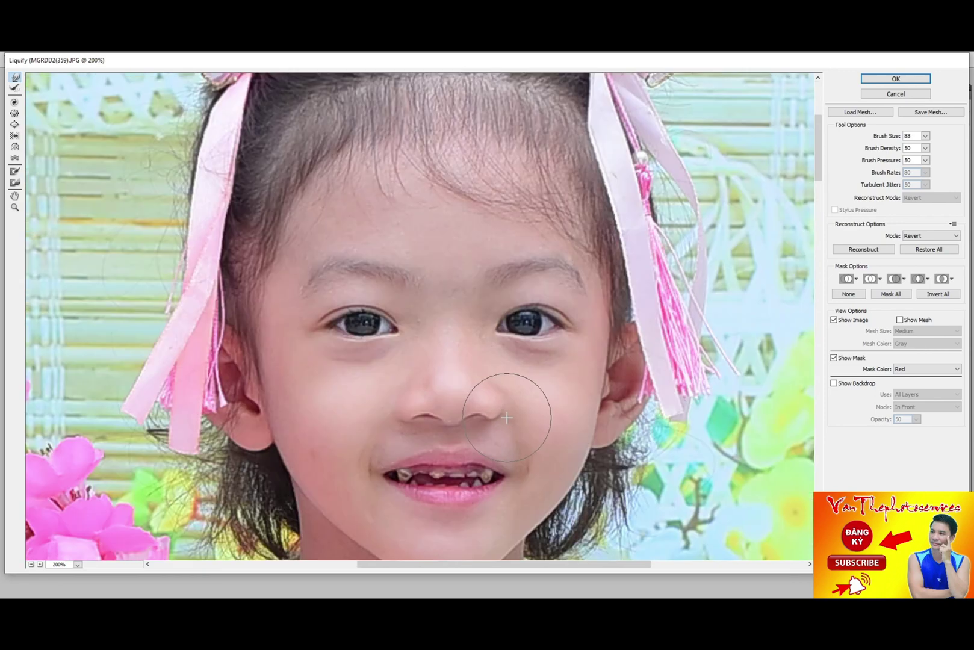
drag(540, 454, 533, 379)
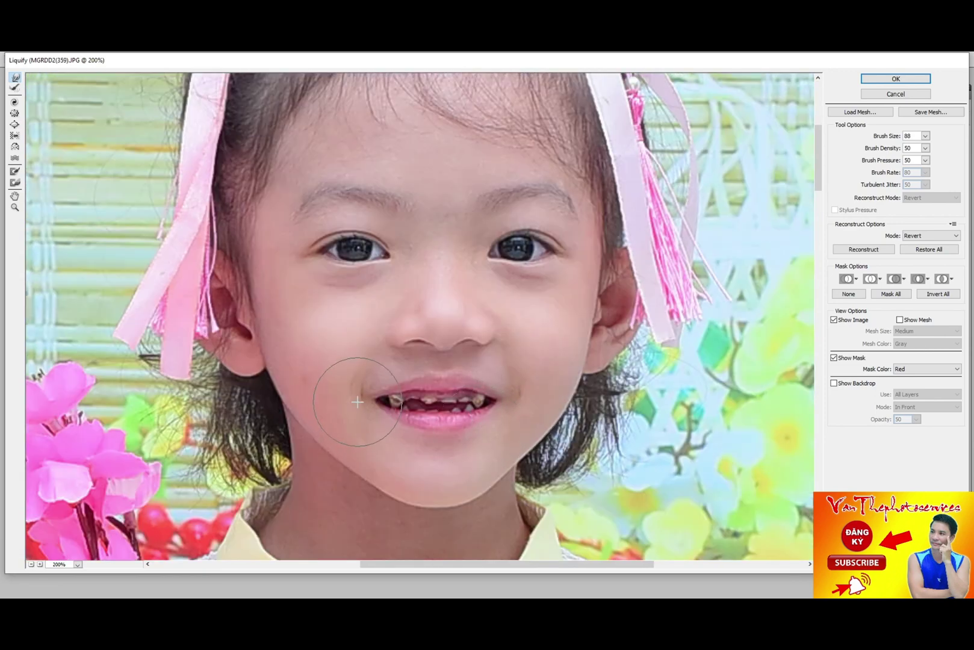
key(ctrl+minus)
text(184)
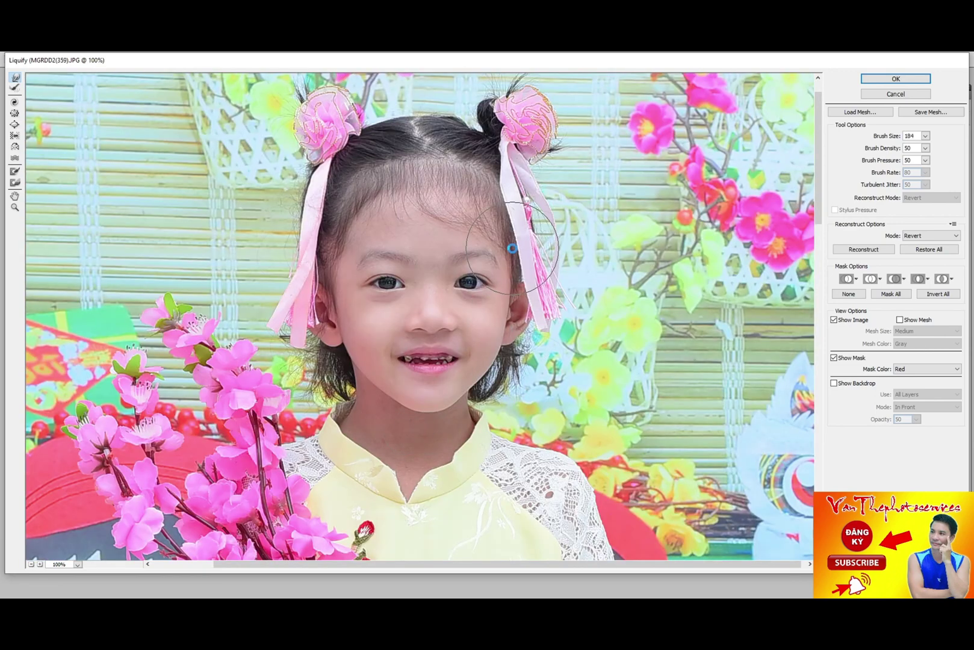
key(Return)
scroll(565, 266, up, 3)
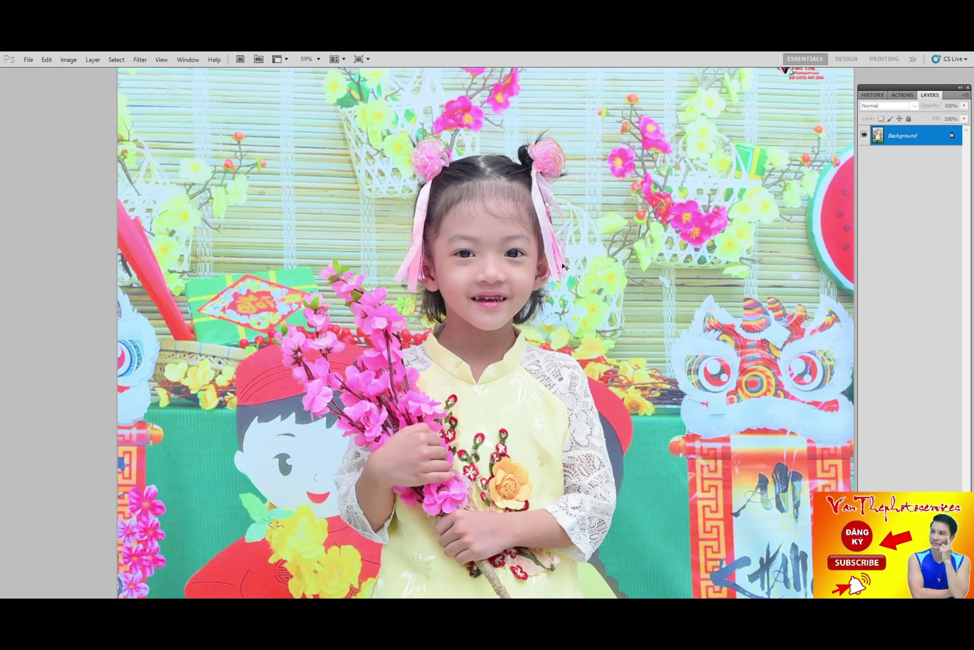
scroll(564, 267, down, 1)
scroll(564, 266, down, 2)
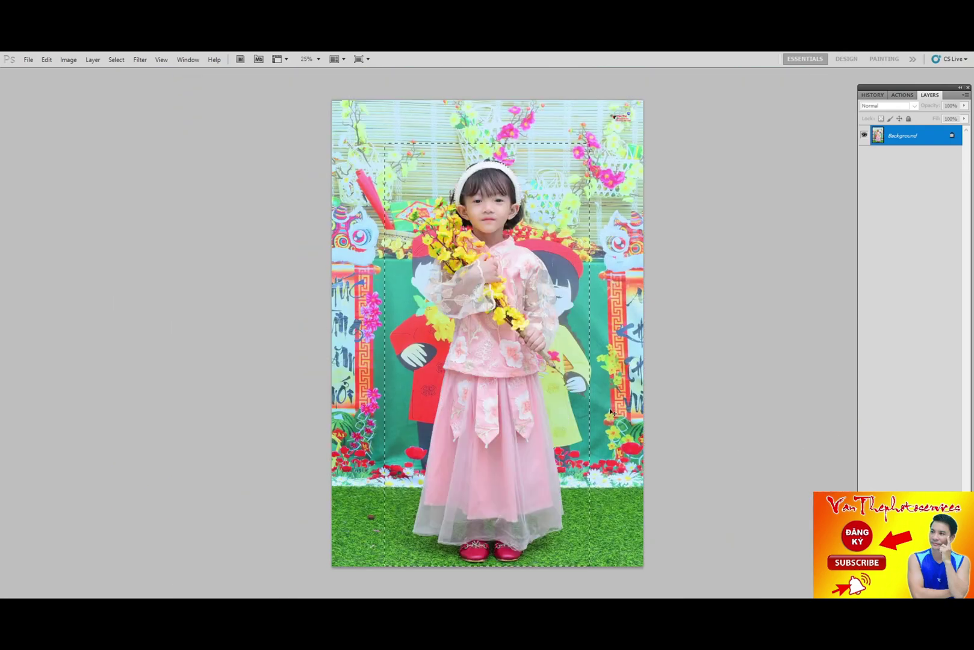
Step: Start Liquify on the pink-dress girl's photo, zoom in on her face, and size the warp brush
key(shift+ctrl+x)
key(ctrl+plus)
scroll(440, 324, up, 3)
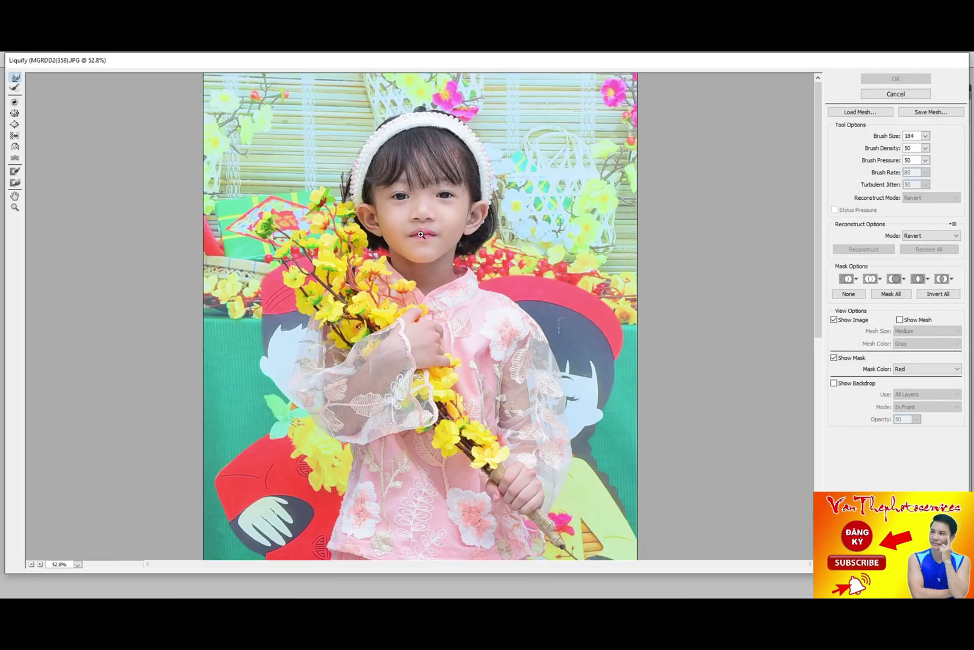
scroll(440, 324, up, 3)
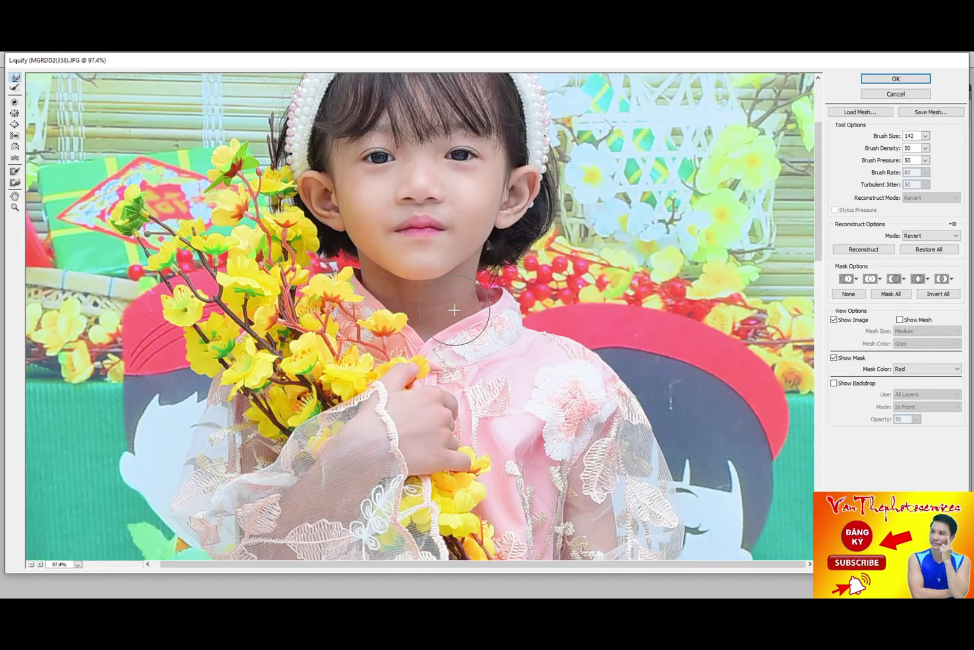
scroll(343, 264, up, 2)
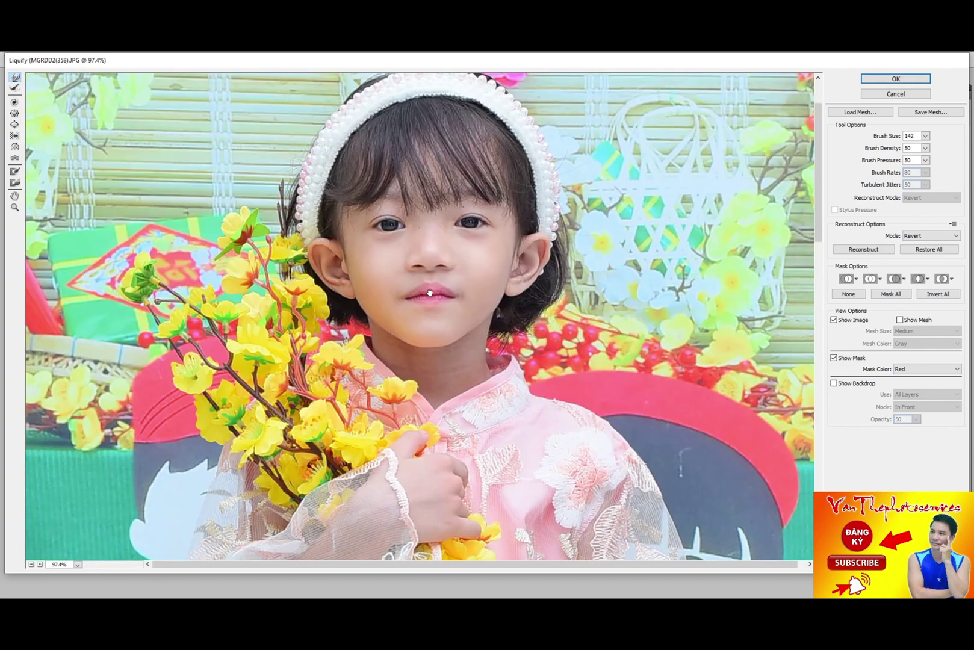
scroll(344, 263, up, 1)
key(bracketright)
key(bracketright)
key(bracketright)
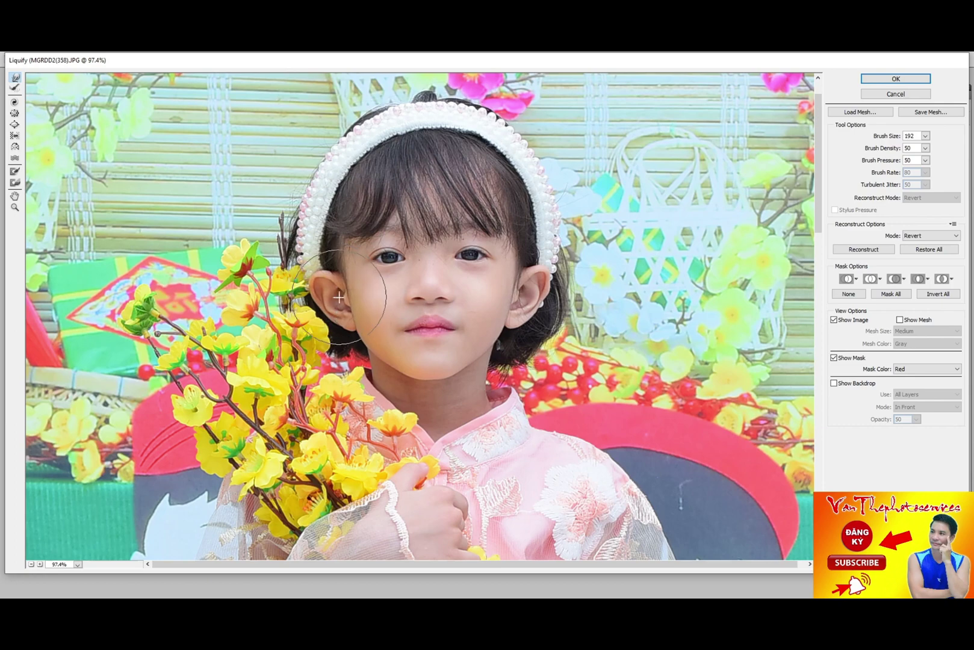
scroll(523, 234, up, 1)
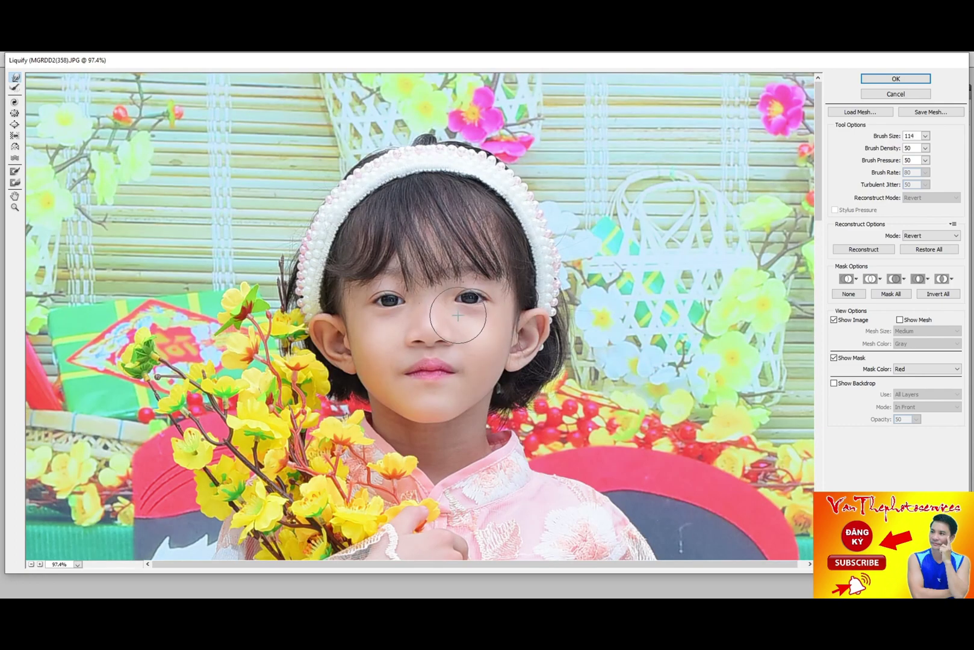
key(bracketleft)
key(bracketleft)
key(bracketleft)
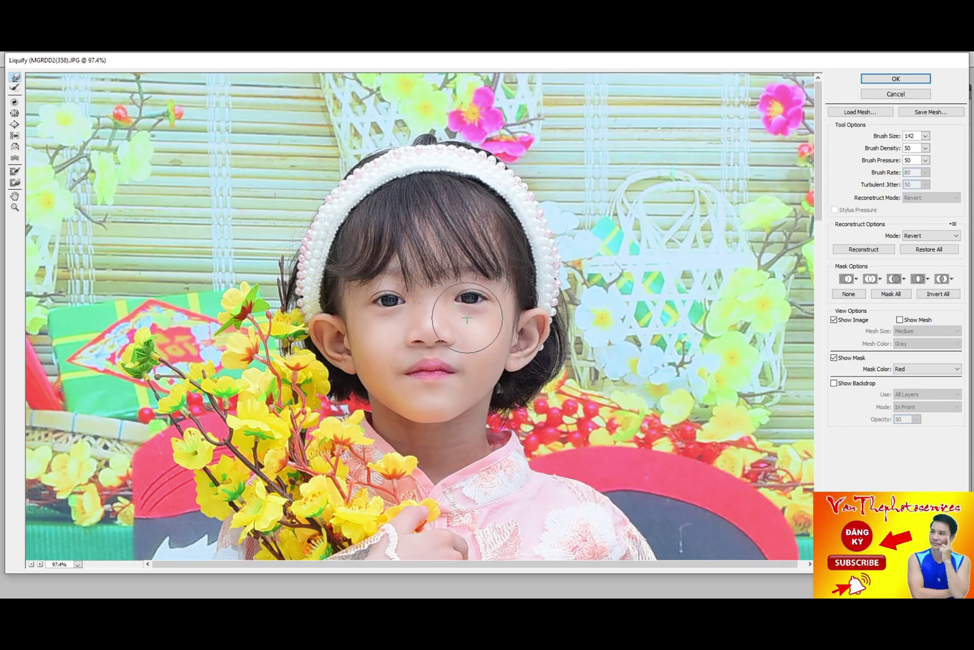
key(ctrl+plus)
key(ctrl+plus)
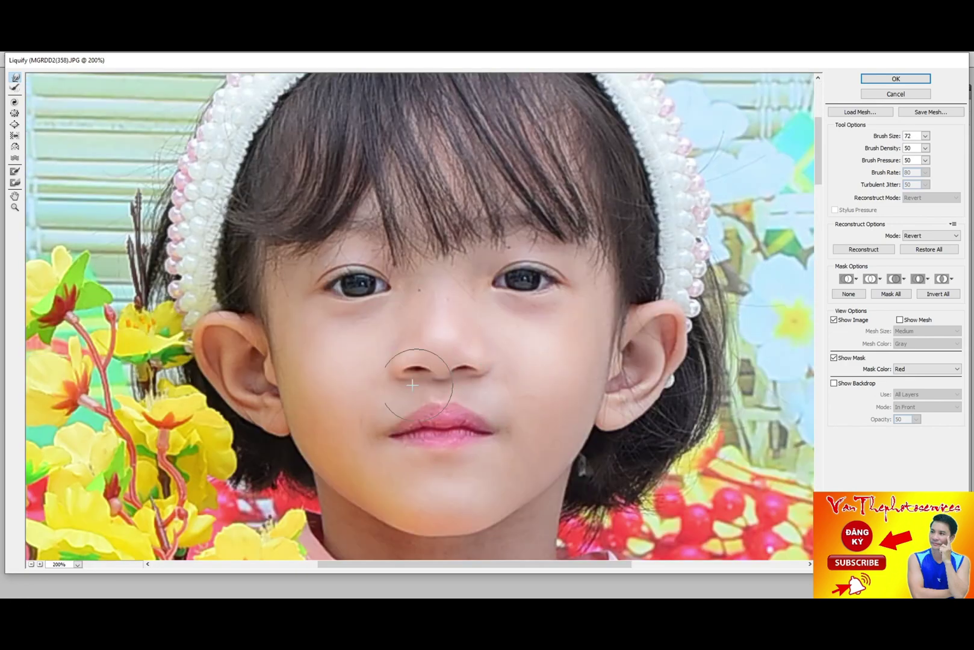
key(bracketright)
key(bracketright)
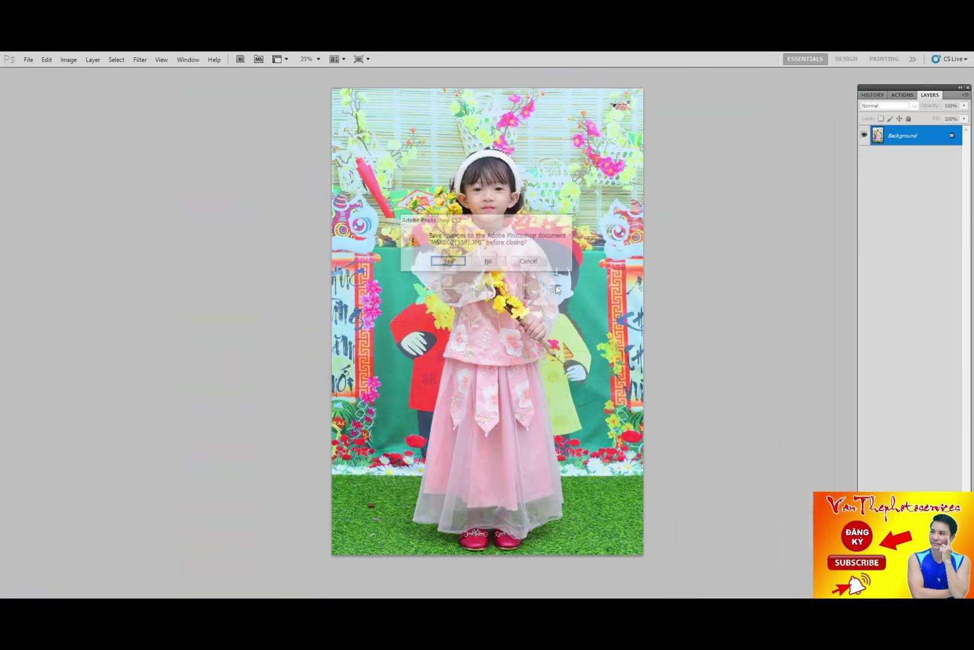
Step: In Liquify, test a Forward Warp stretch on the robe hem, undo it and resize the brush
key(shift+ctrl+x)
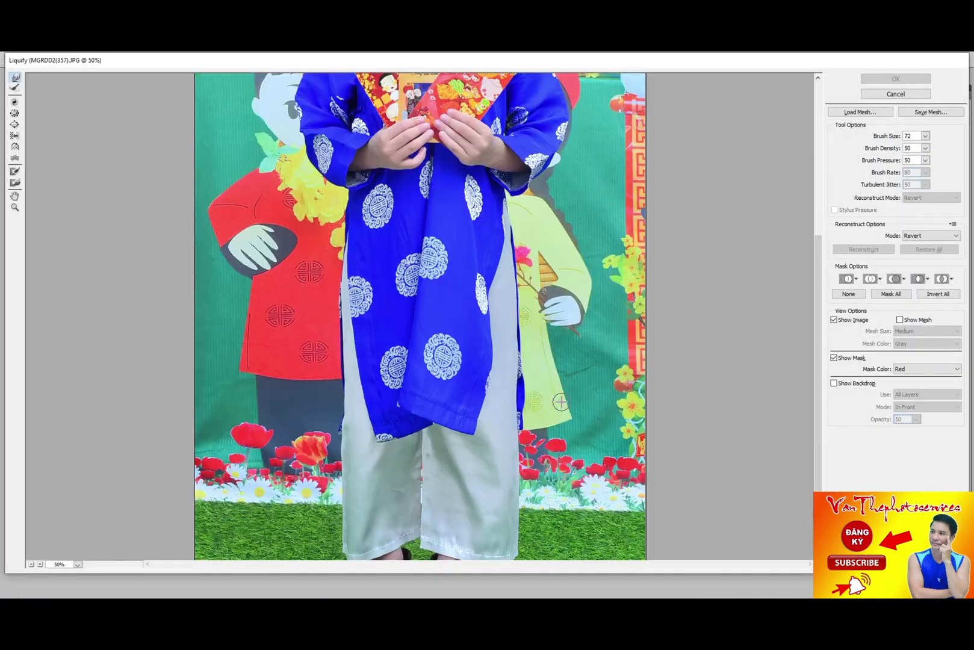
drag(480, 426, 480, 338)
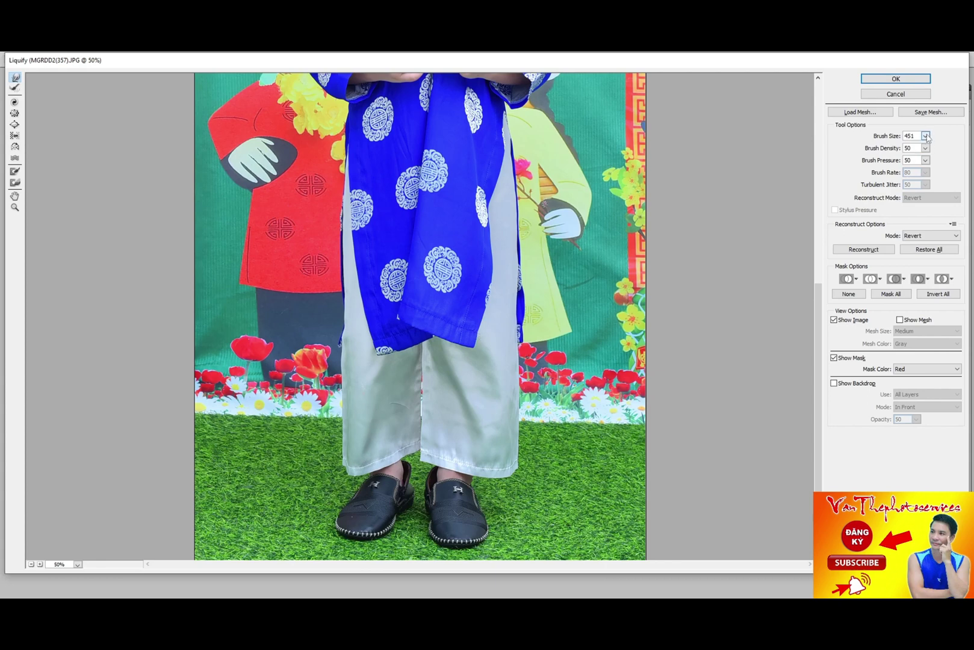
click(340, 298)
key(bracketright)
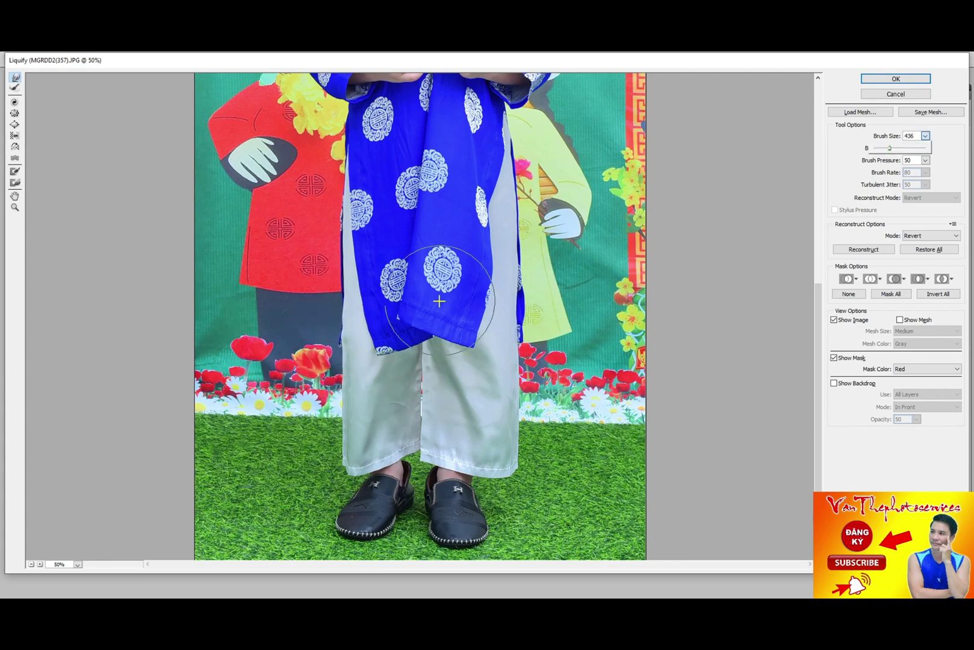
drag(439, 301, 430, 421)
key(ctrl+z)
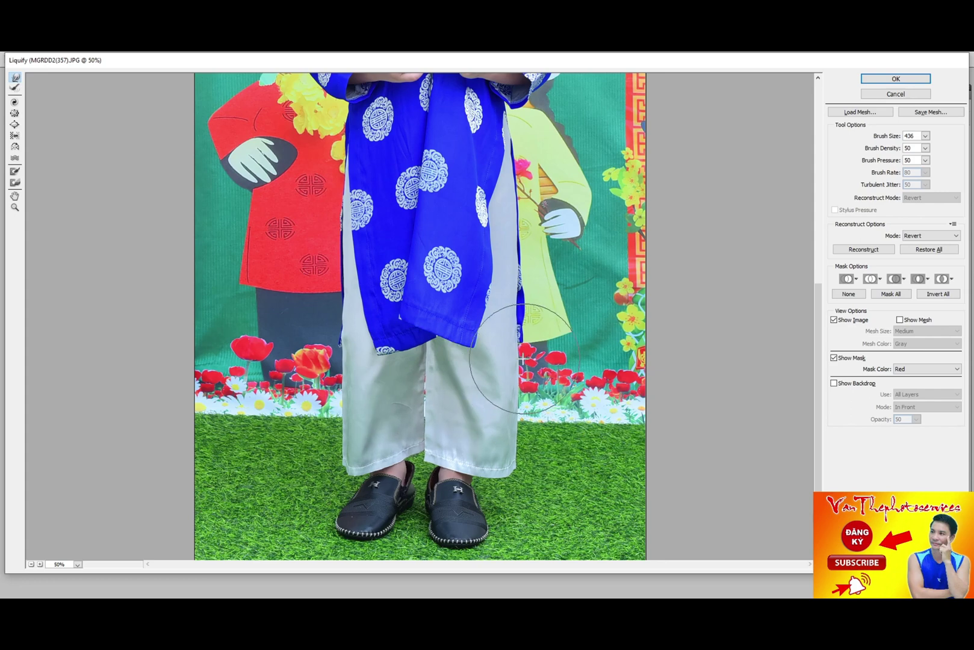
scroll(524, 359, up, 2)
key(bracketleft)
key(bracketleft)
key(bracketleft)
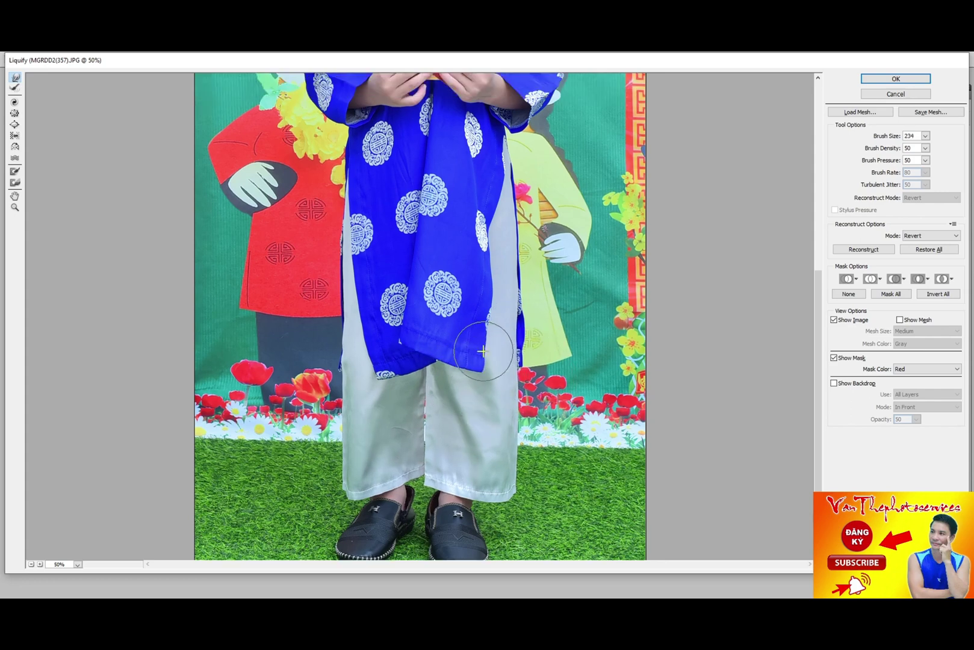
key(bracketleft)
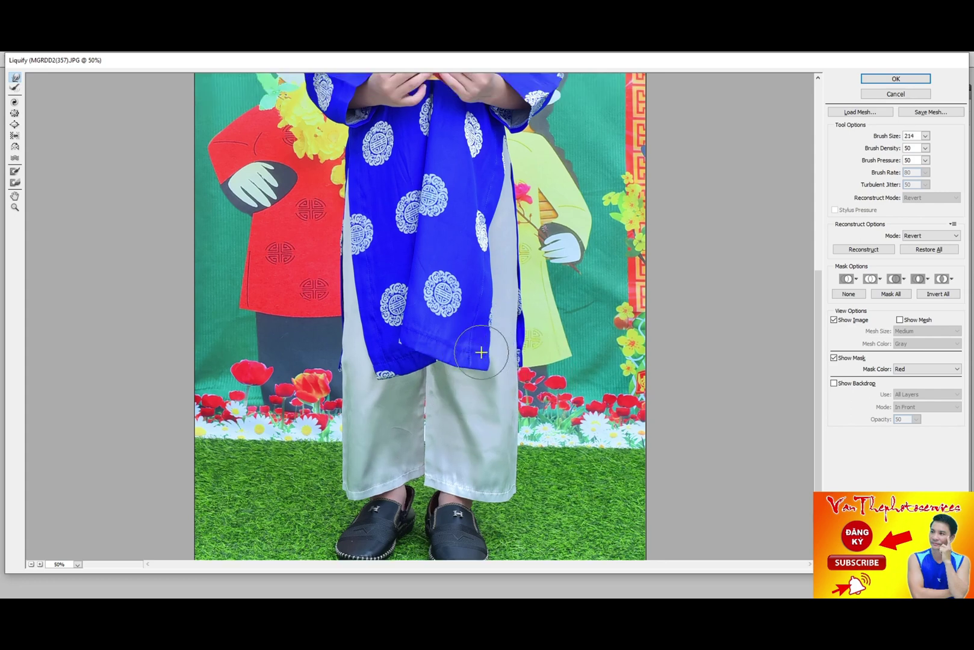
key(bracketright)
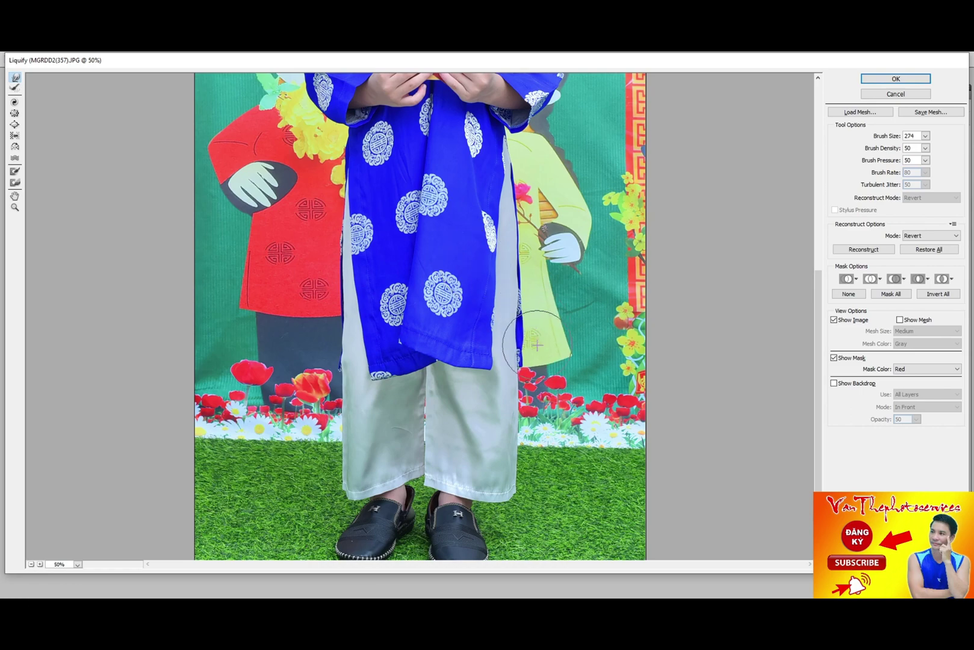
Step: Zoom in on the boy's face and push in the cheek near the eye with a smaller brush
scroll(524, 340, up, 5)
key(ctrl+plus)
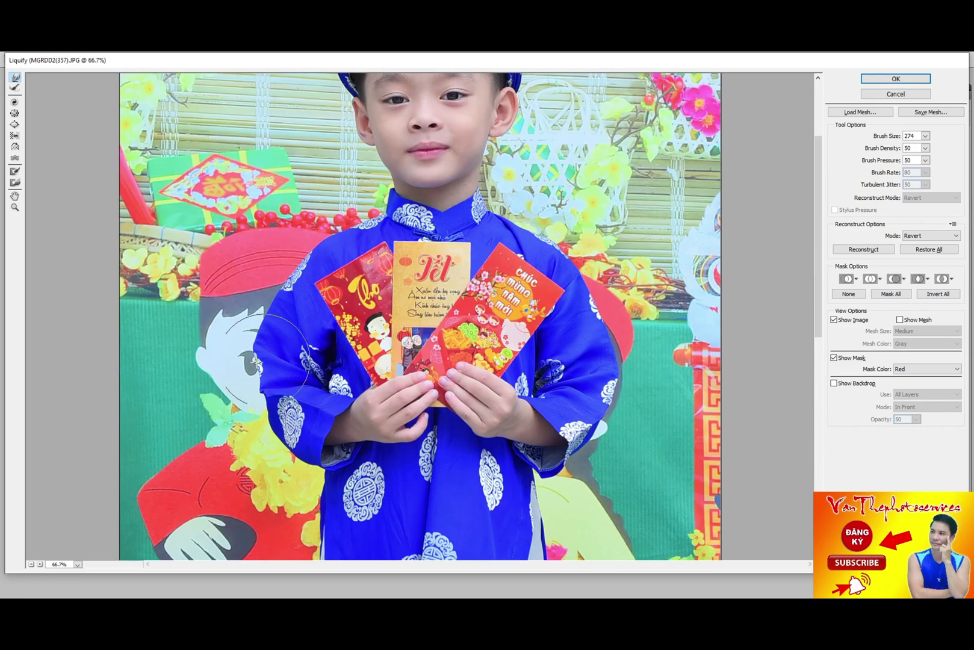
key(bracketleft)
key(bracketleft)
key(bracketleft)
key(bracketleft)
key(bracketleft)
key(bracketleft)
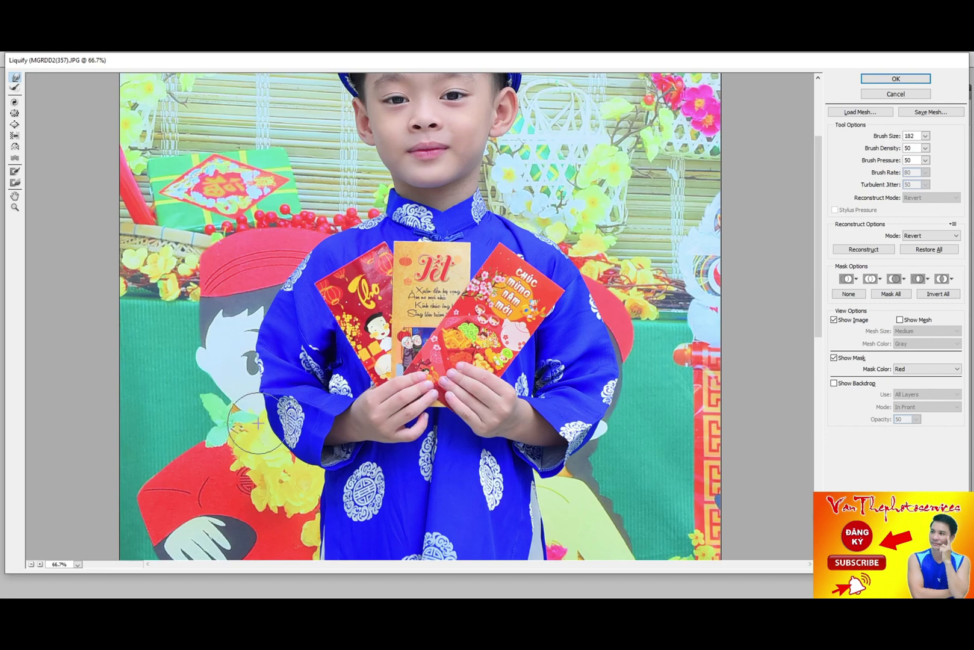
key(bracketright)
key(bracketright)
key(bracketright)
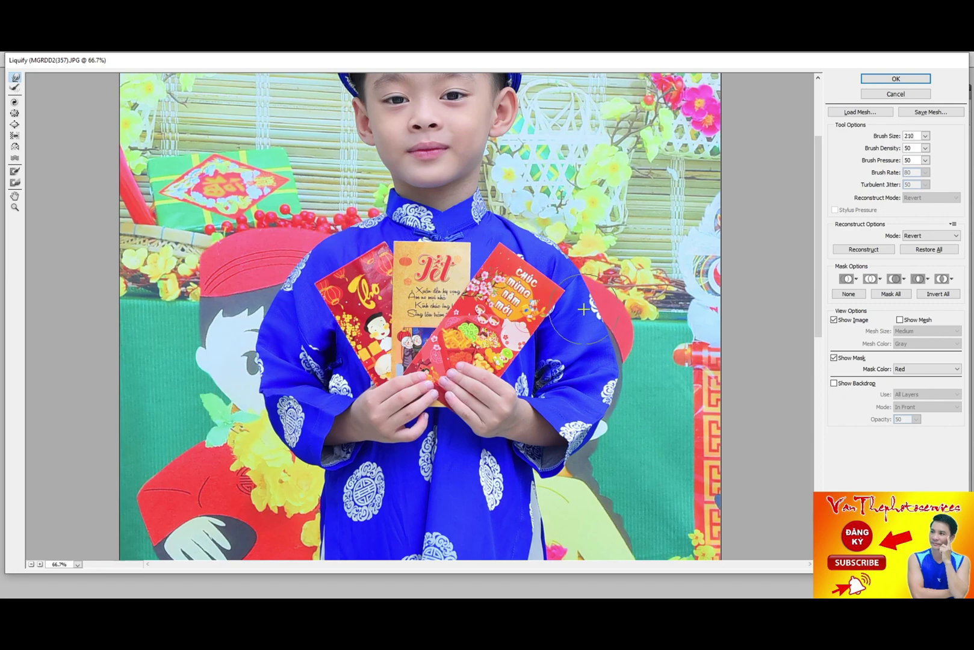
drag(512, 250, 486, 379)
key(ctrl+plus)
key(ctrl+plus)
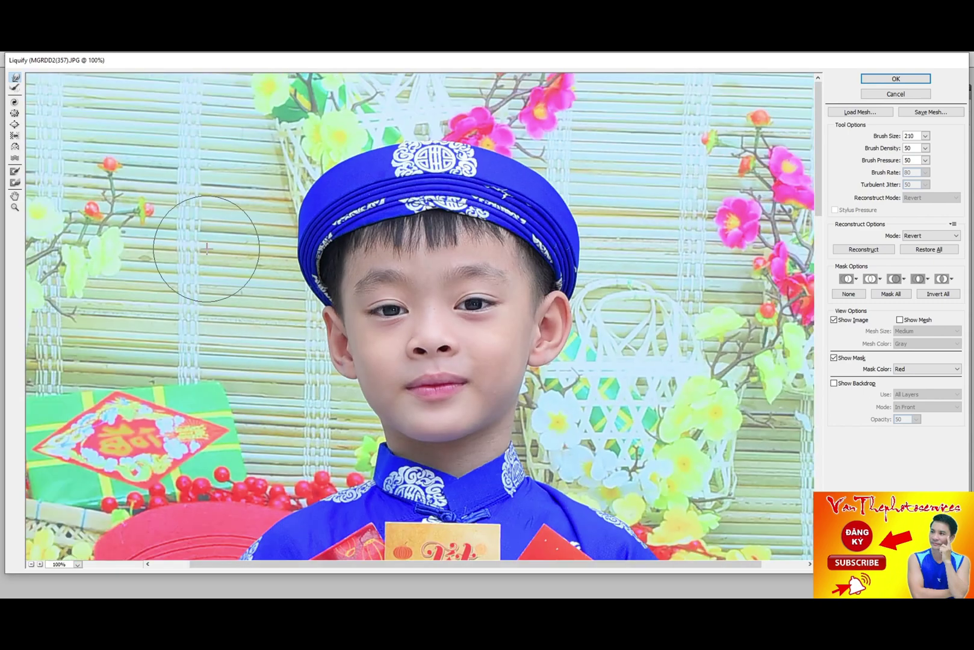
key(ctrl+plus)
key(bracketleft)
key(bracketleft)
key(bracketleft)
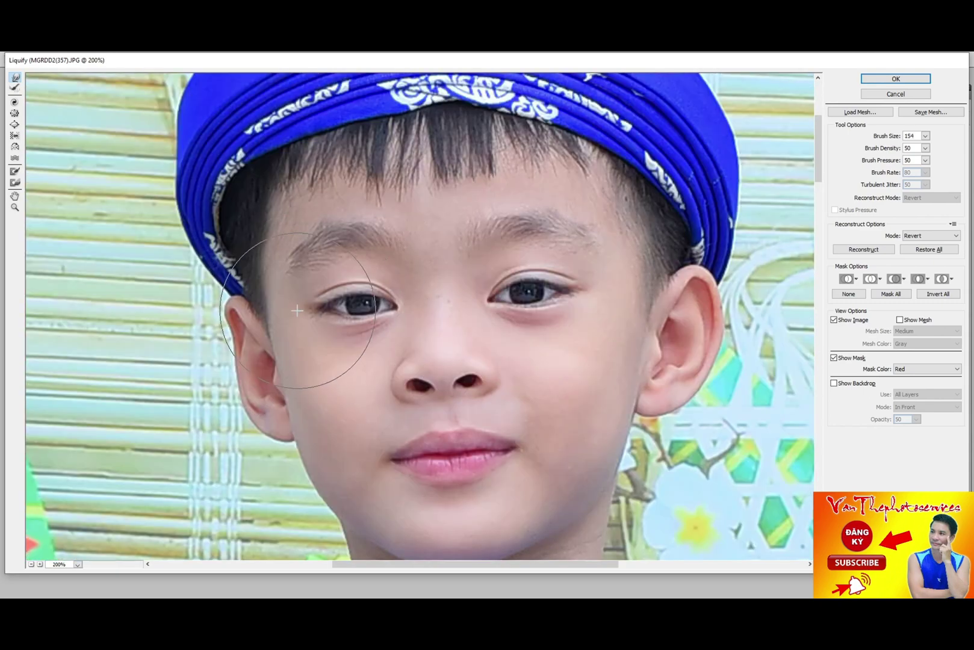
drag(487, 281, 533, 262)
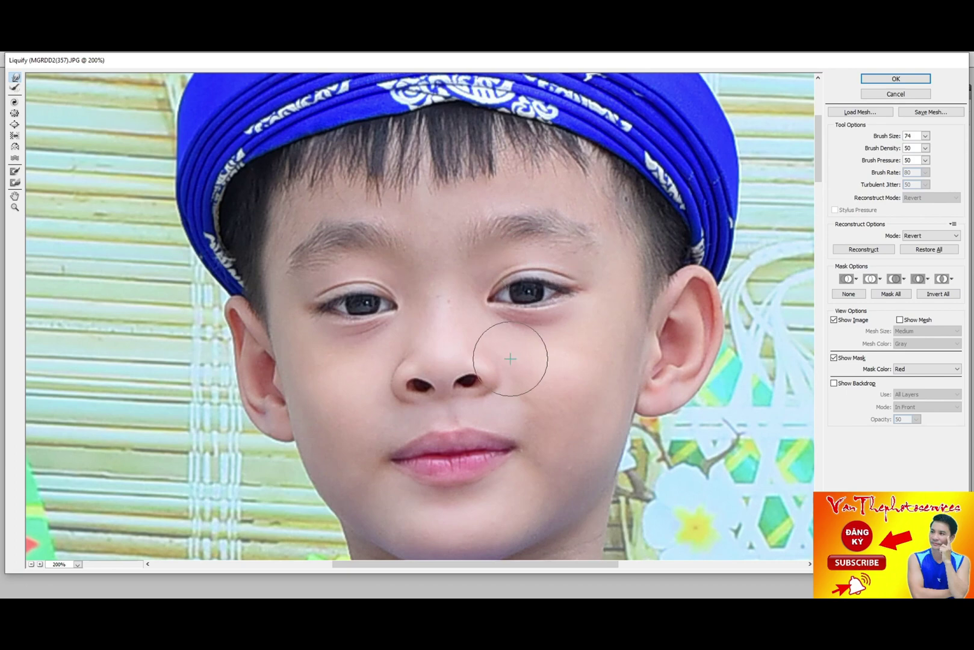
scroll(511, 359, down, 1)
scroll(446, 362, down, 1)
key(bracketright)
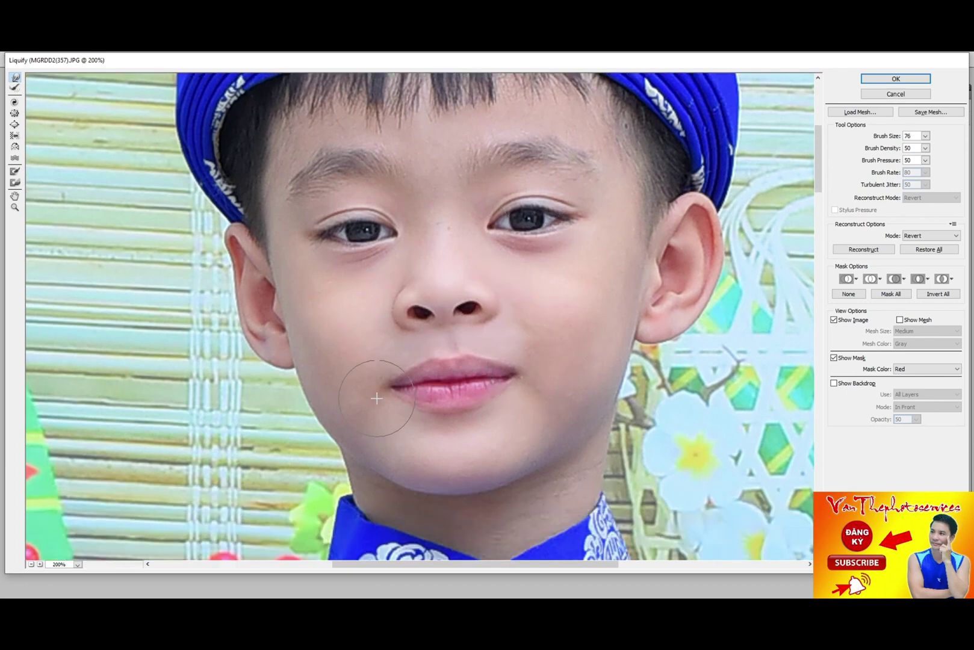
key(ctrl+minus)
key(bracketright)
key(bracketright)
key(bracketright)
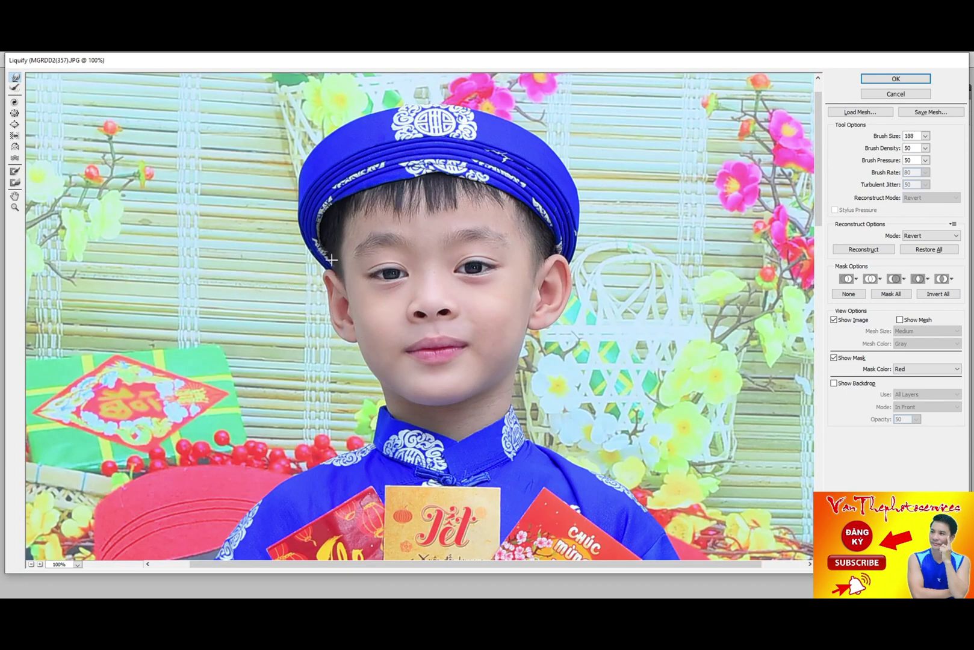
key(bracketleft)
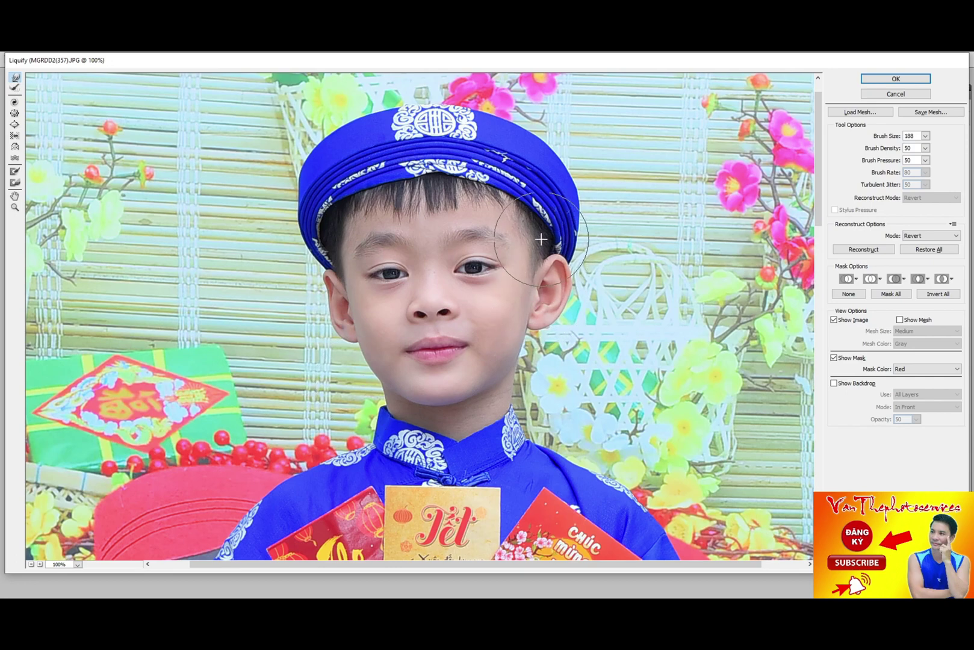
Step: Apply the Liquify warp and zoom in on the boy's robe
key(Return)
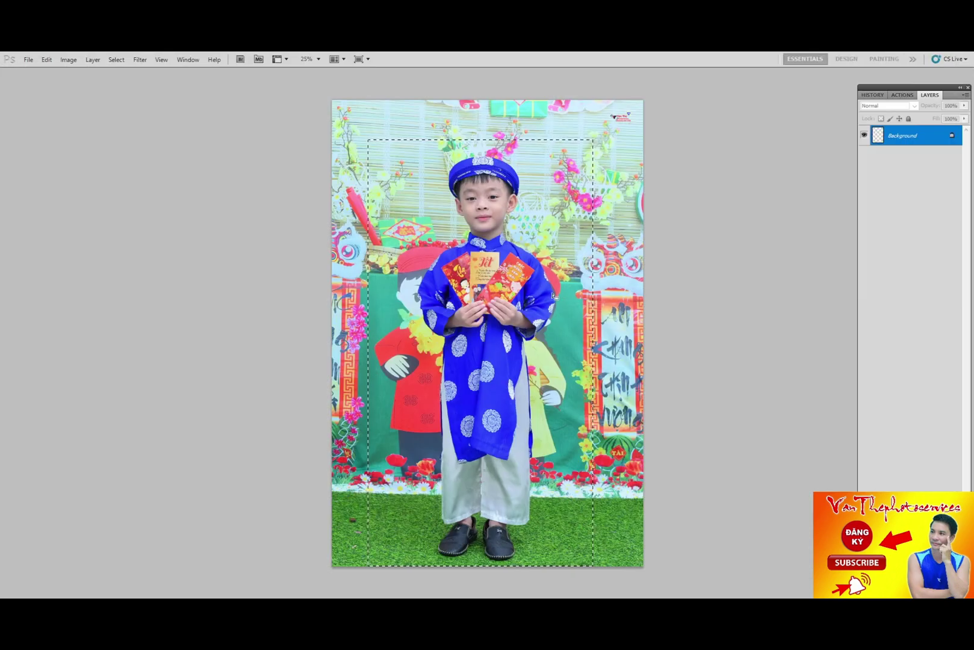
key(ctrl+plus)
key(ctrl+plus)
key(ctrl+minus)
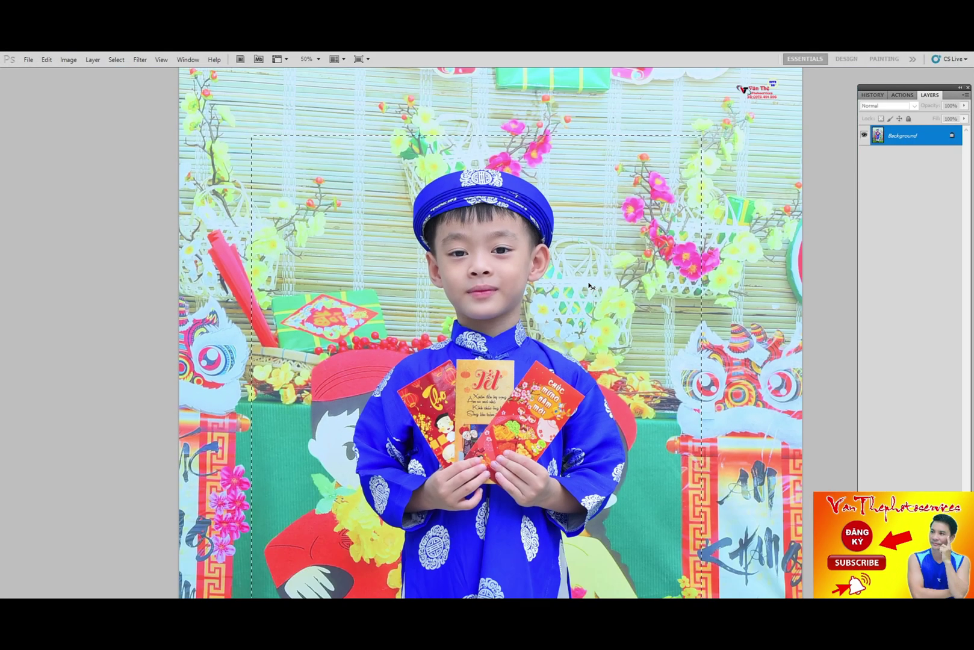
key(ctrl+minus)
key(ctrl+plus)
drag(462, 344, 490, 326)
scroll(490, 327, up, 4)
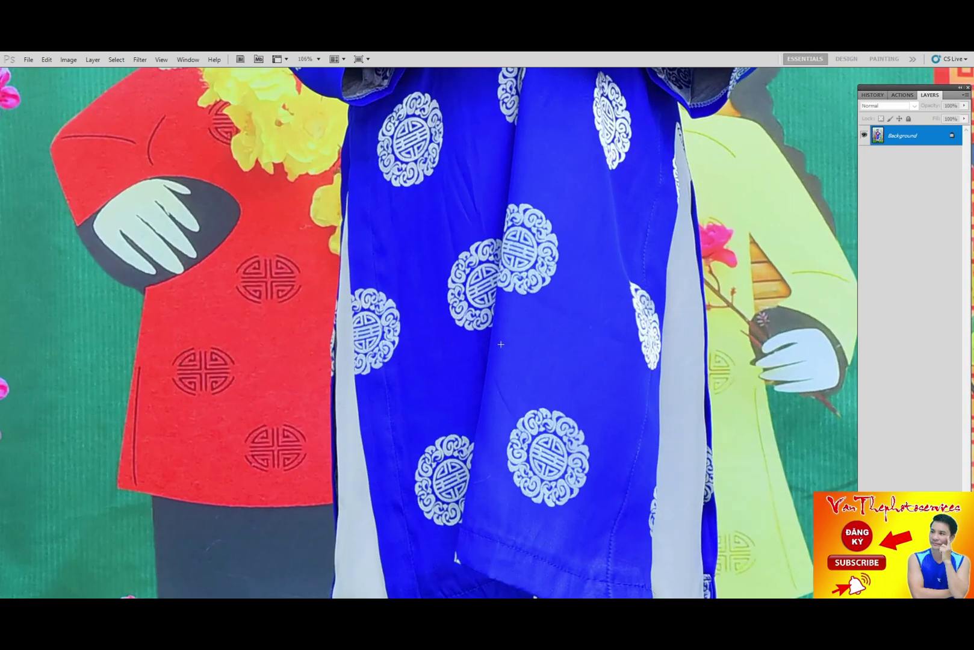
scroll(518, 347, up, 1)
Step: Set the Clone Stamp brush and clone plain blue fabric onto the robe
right_click(515, 279)
key(Escape)
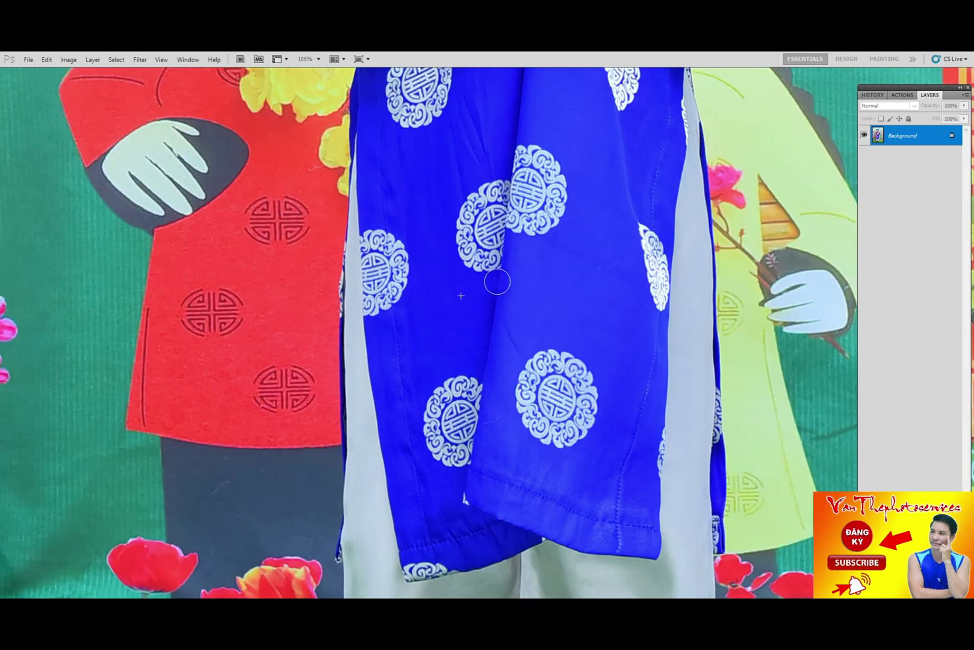
scroll(537, 289, up, 2)
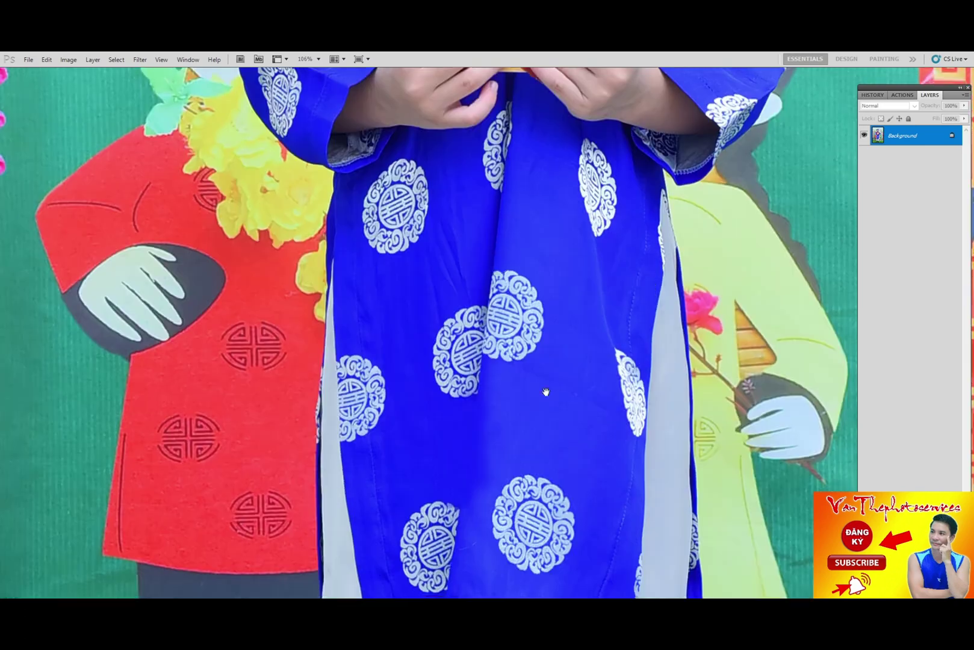
scroll(496, 210, up, 2)
right_click(557, 244)
mouse_move(529, 202)
mouse_down()
mouse_move(527, 280)
mouse_move(499, 269)
mouse_up()
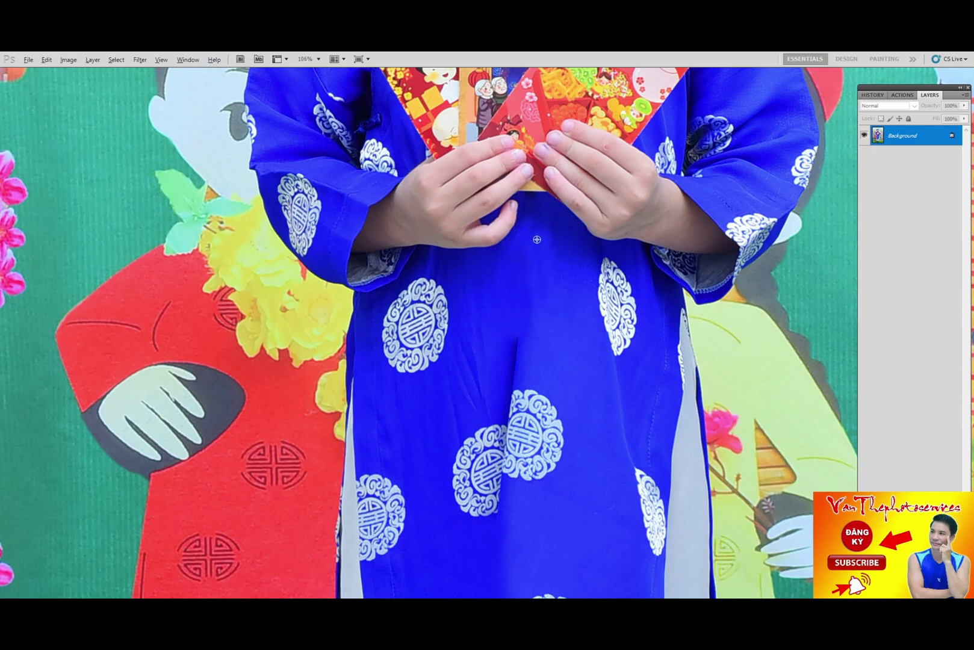
Step: Paint plain blue fabric over the overlapping white medallion
scroll(526, 375, down, 2)
right_click(551, 268)
scroll(571, 296, down, 1)
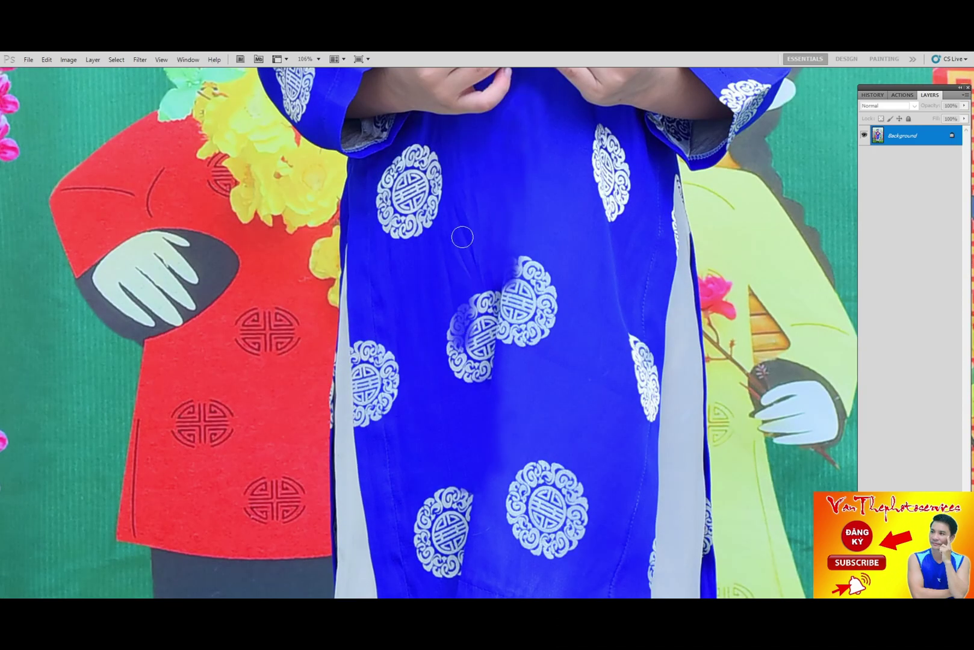
drag(451, 304, 489, 359)
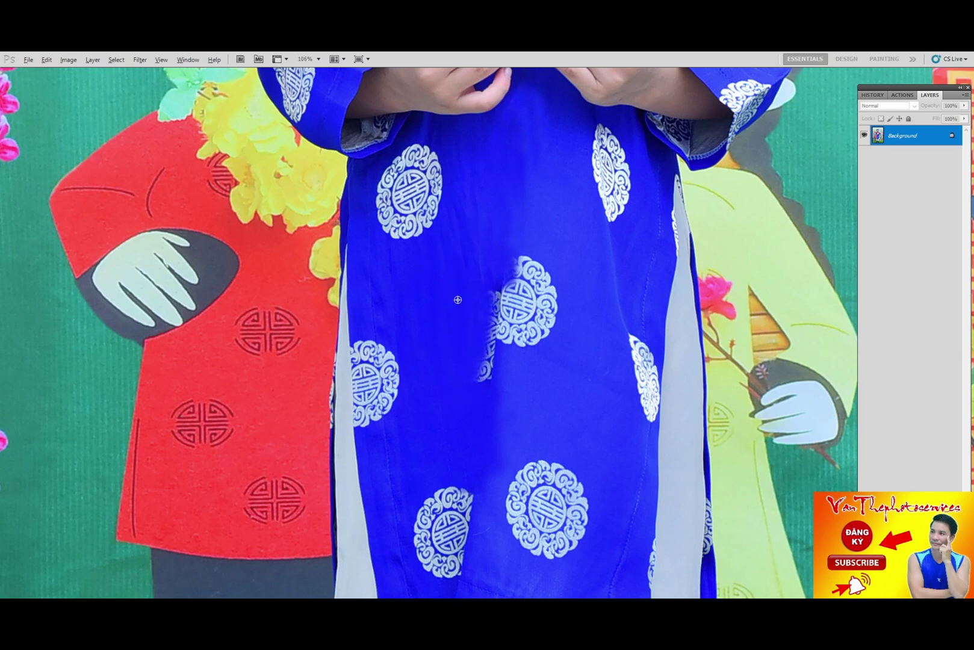
scroll(489, 359, down, 2)
scroll(518, 434, down, 2)
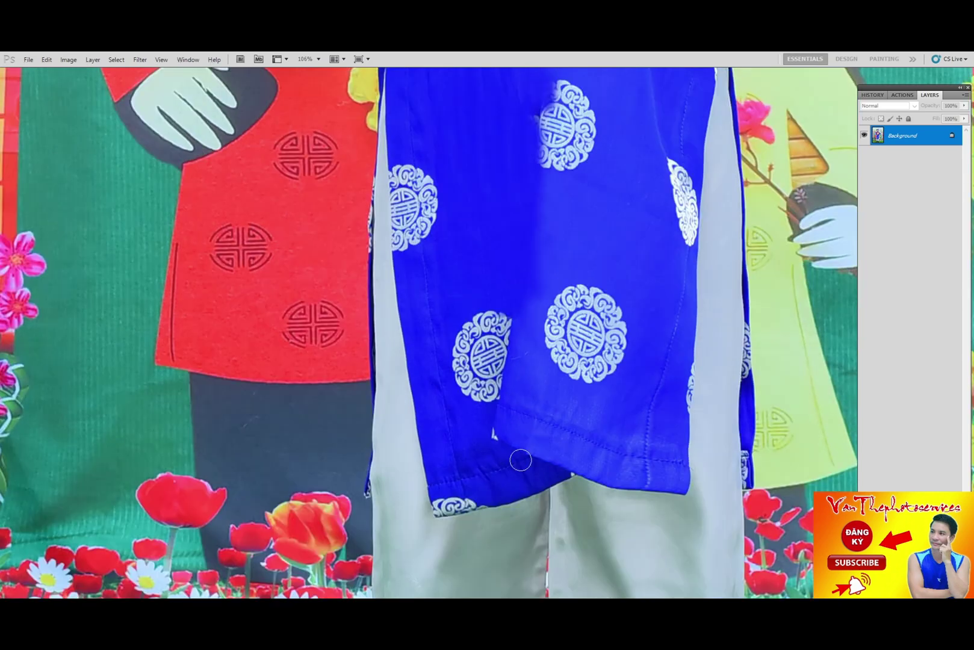
right_click(568, 443)
key(Escape)
scroll(500, 463, down, 1)
scroll(538, 456, down, 2)
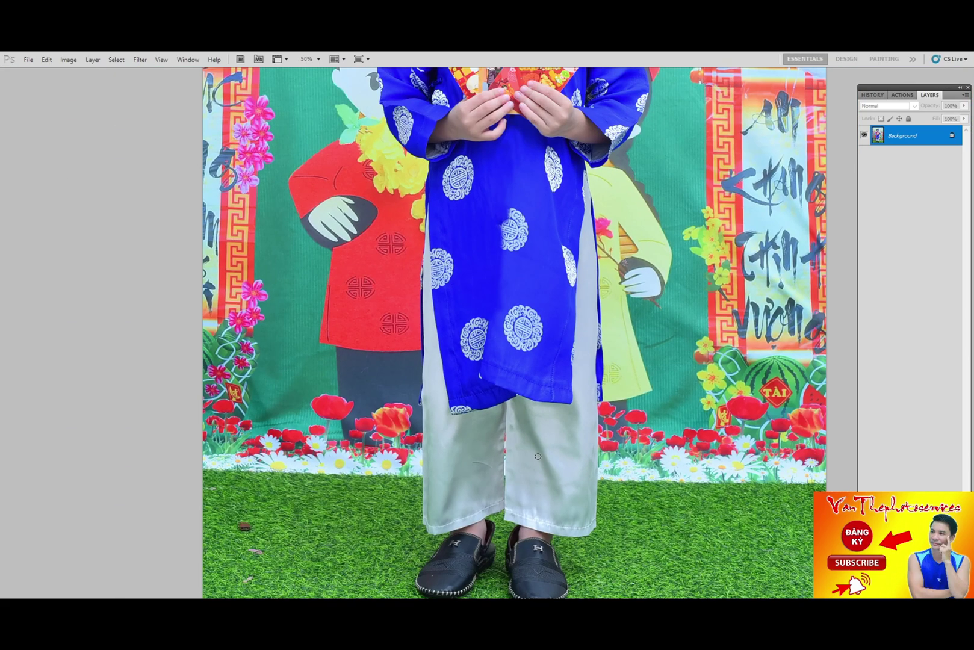
Step: Open the photo with the smoother blue robe from another folder
key(f)
key(f)
key(ctrl+o)
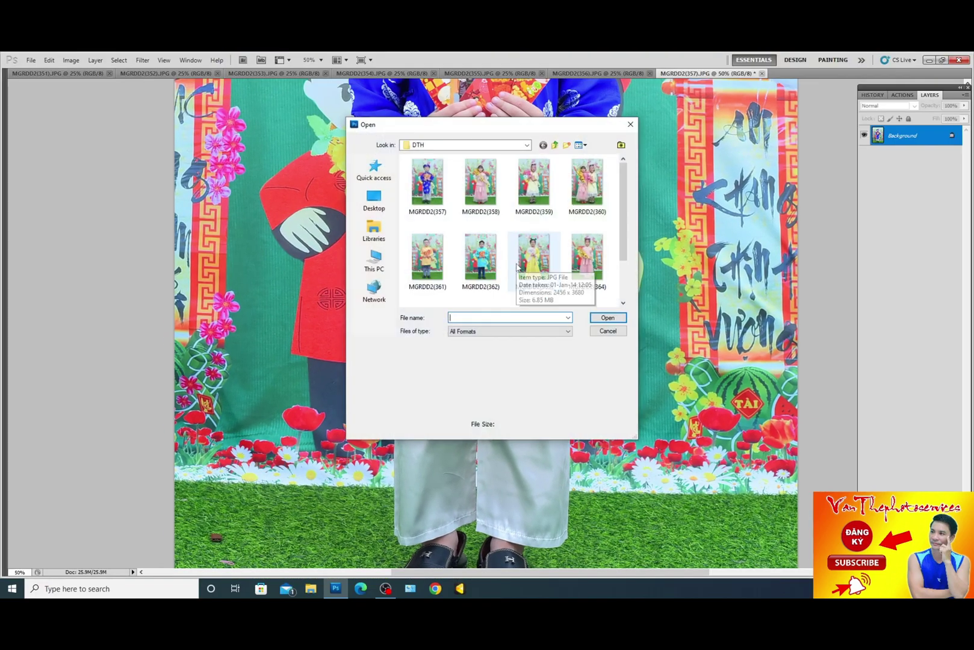
click(554, 145)
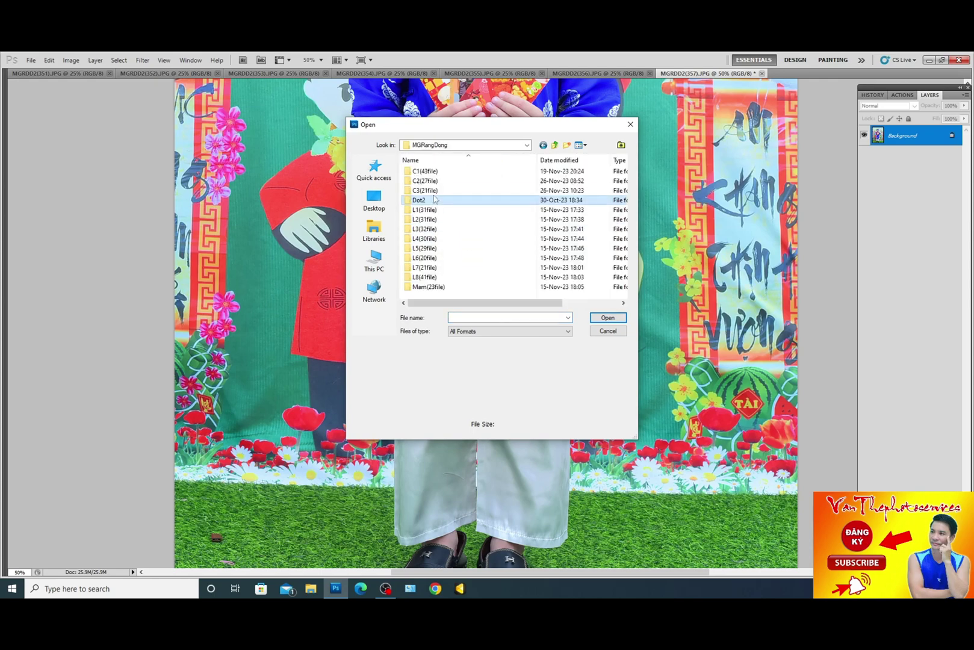
double_click(425, 194)
double_click(534, 259)
Step: Bring the robe's right hem into view and start a Pen outline along its edge
scroll(477, 388, up, 3)
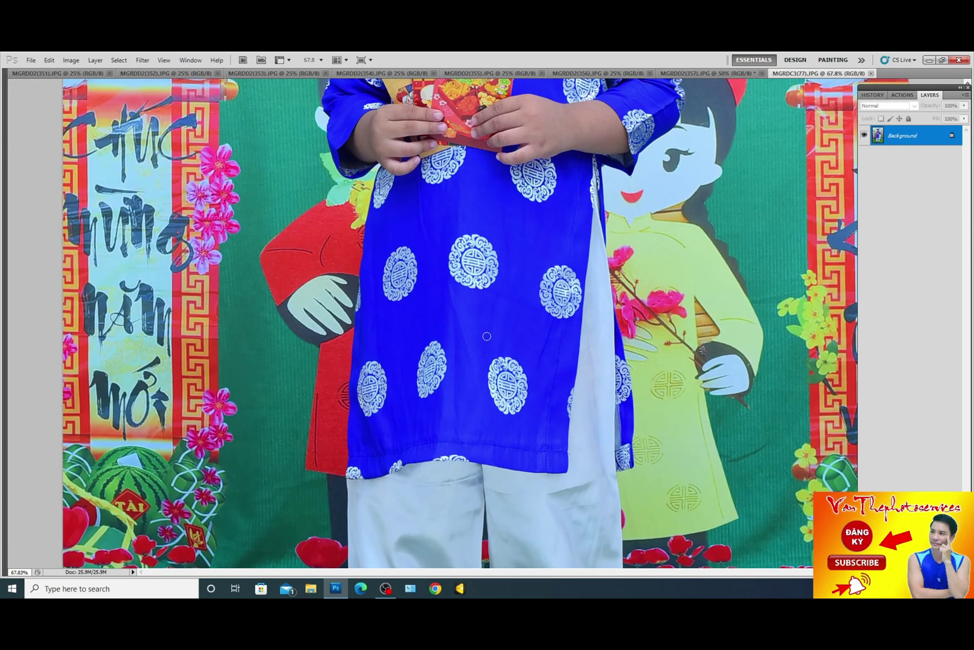
scroll(353, 473, up, 3)
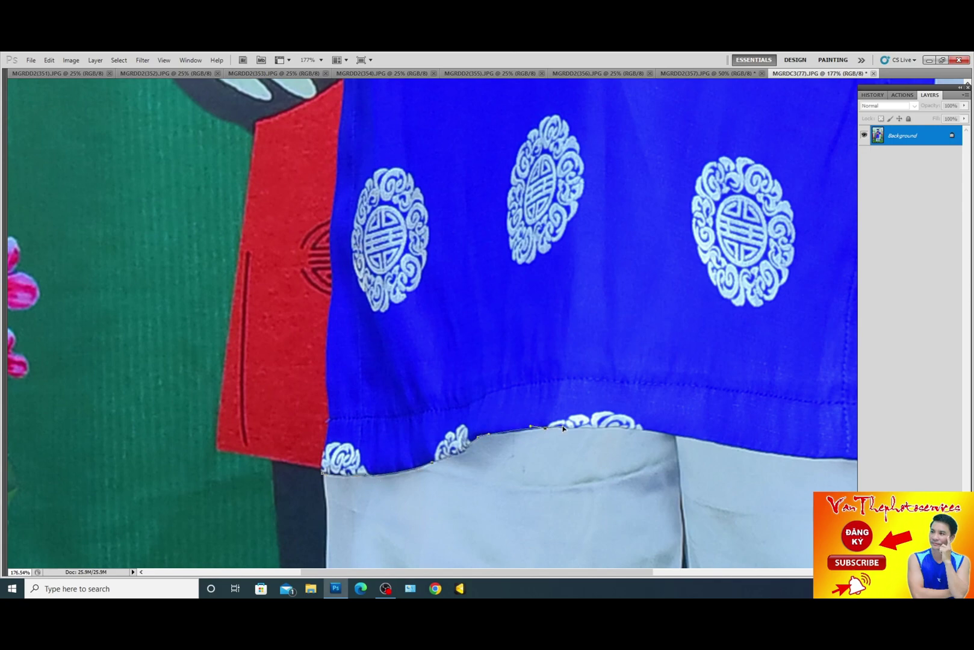
drag(802, 465, 534, 416)
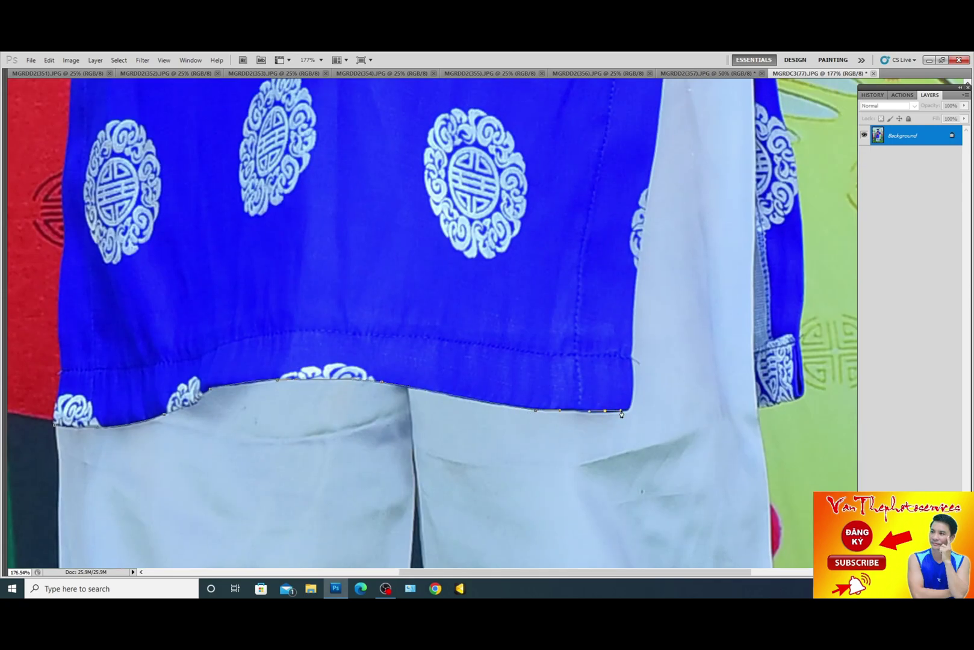
scroll(629, 354, up, 3)
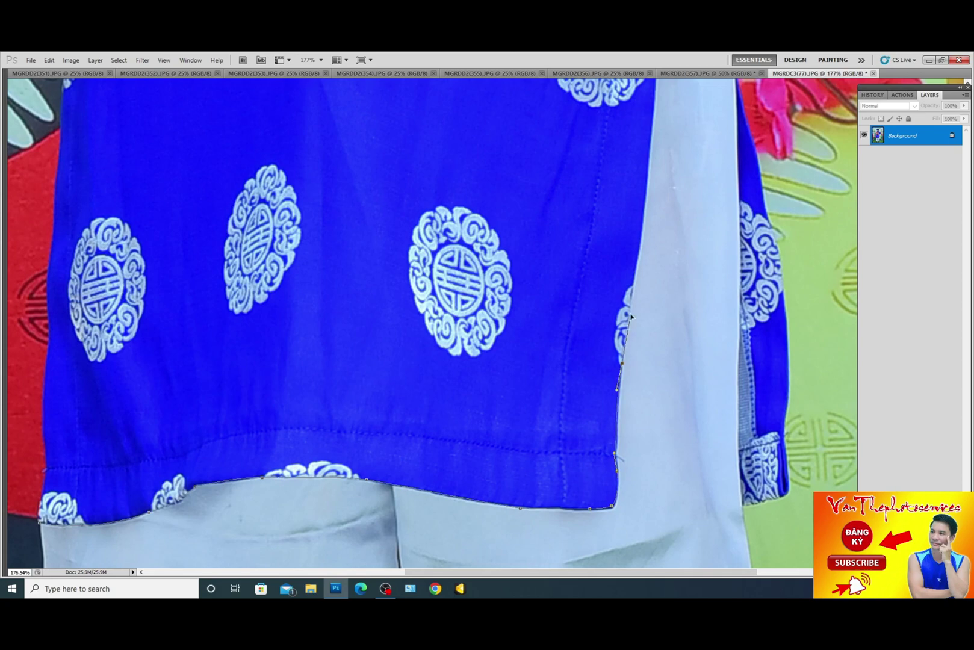
scroll(626, 331, up, 4)
scroll(643, 187, up, 4)
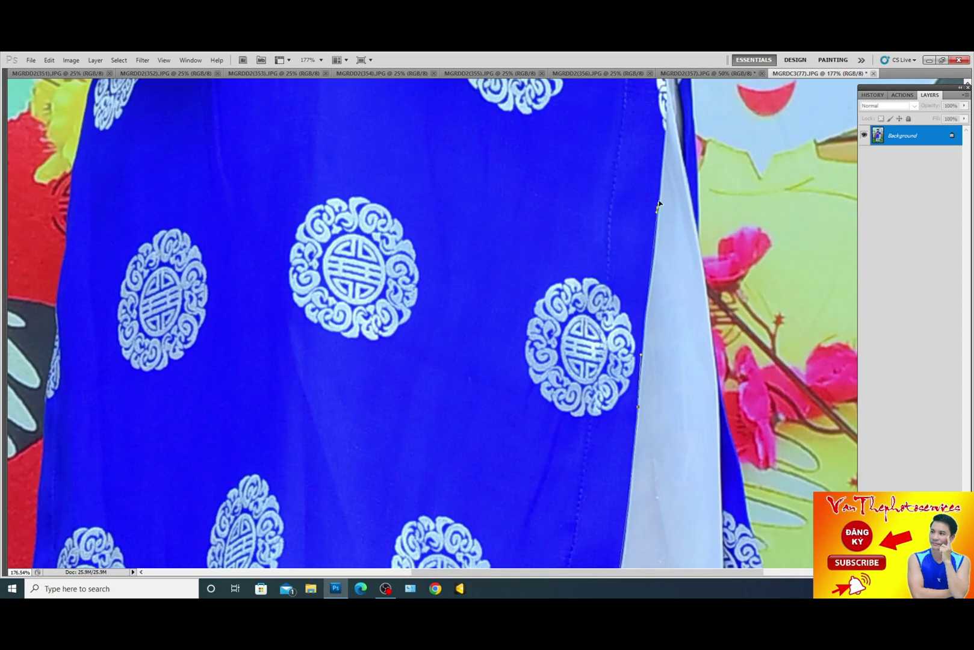
scroll(661, 280, up, 5)
scroll(627, 145, up, 3)
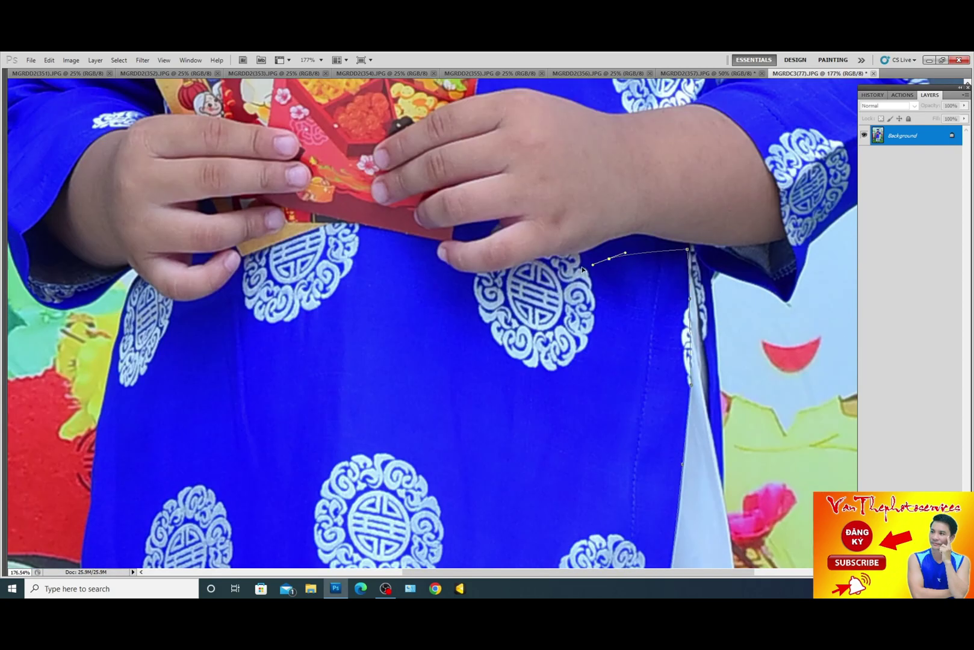
scroll(602, 192, left, 6)
scroll(570, 248, left, 6)
scroll(572, 338, down, 2)
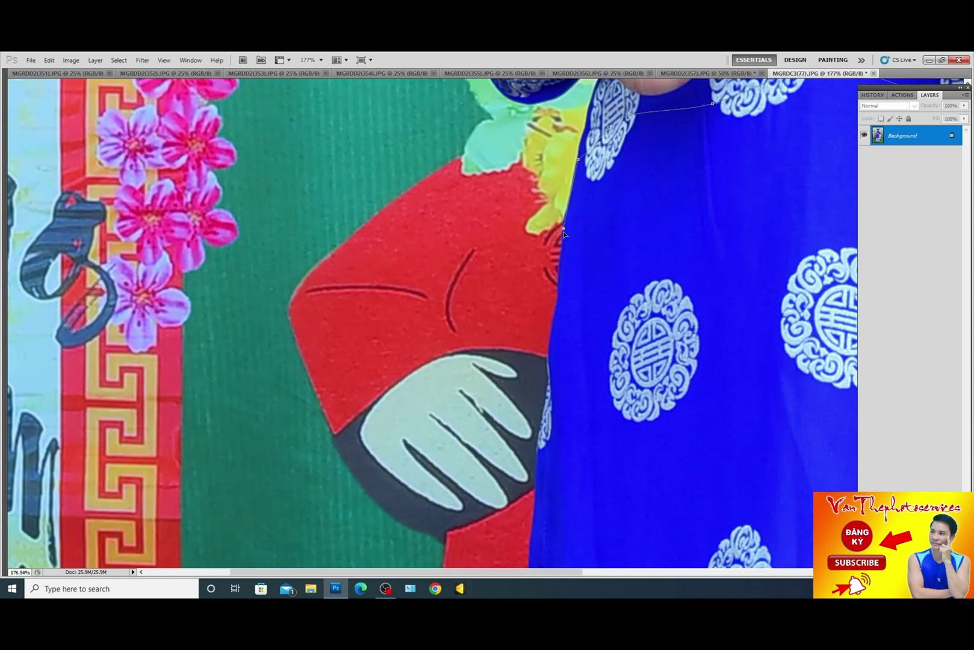
scroll(559, 257, down, 2)
click(567, 240)
click(563, 265)
Step: Continue the outline down the robe edge to the hem and close it
scroll(566, 255, down, 2)
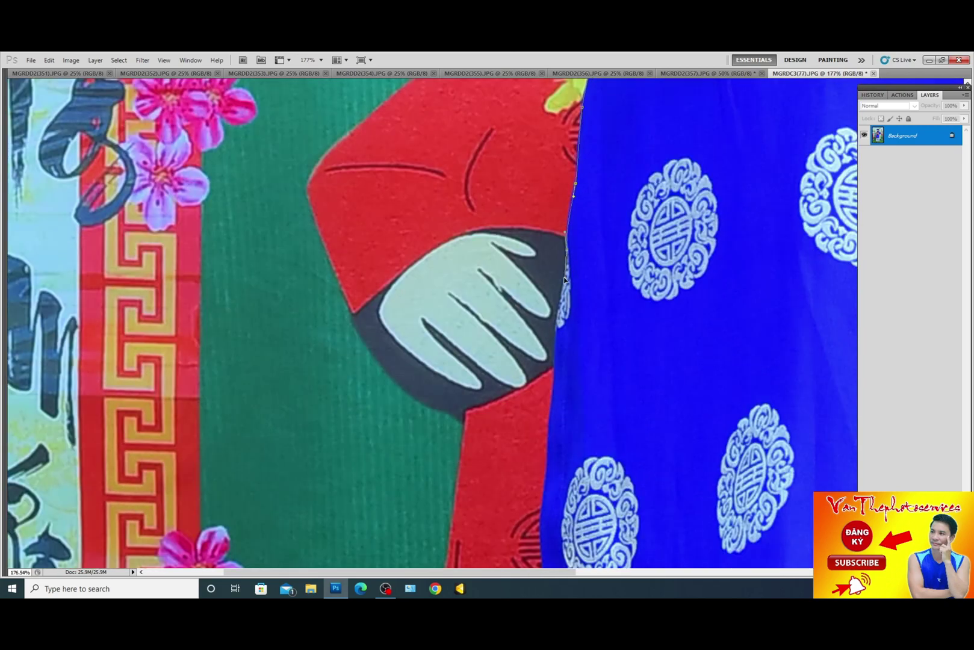
scroll(565, 280, down, 2)
click(575, 277)
scroll(578, 289, down, 3)
click(594, 309)
scroll(599, 307, down, 2)
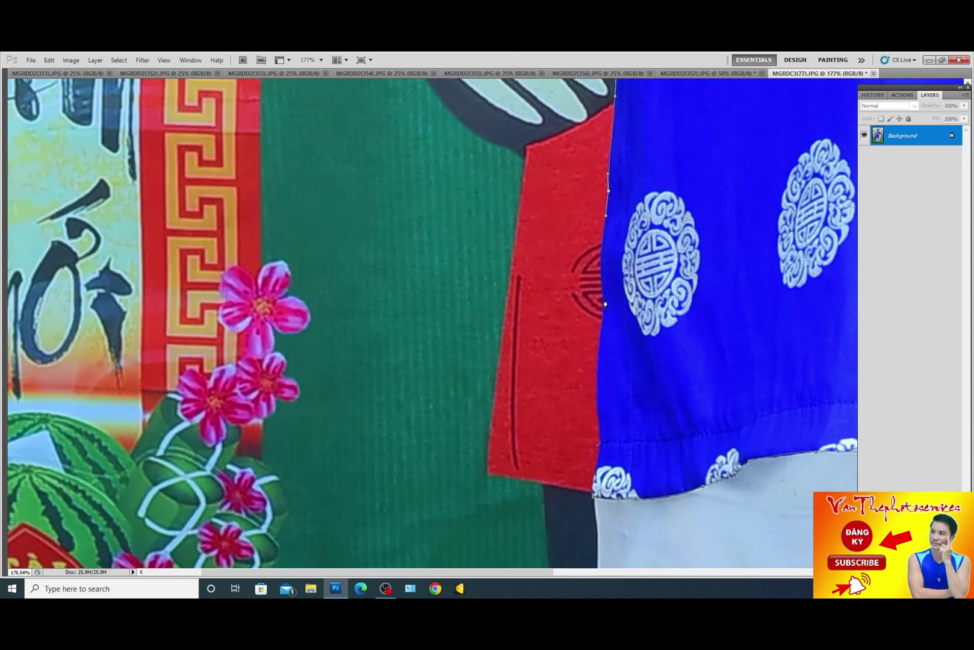
click(601, 351)
scroll(605, 340, down, 2)
click(600, 388)
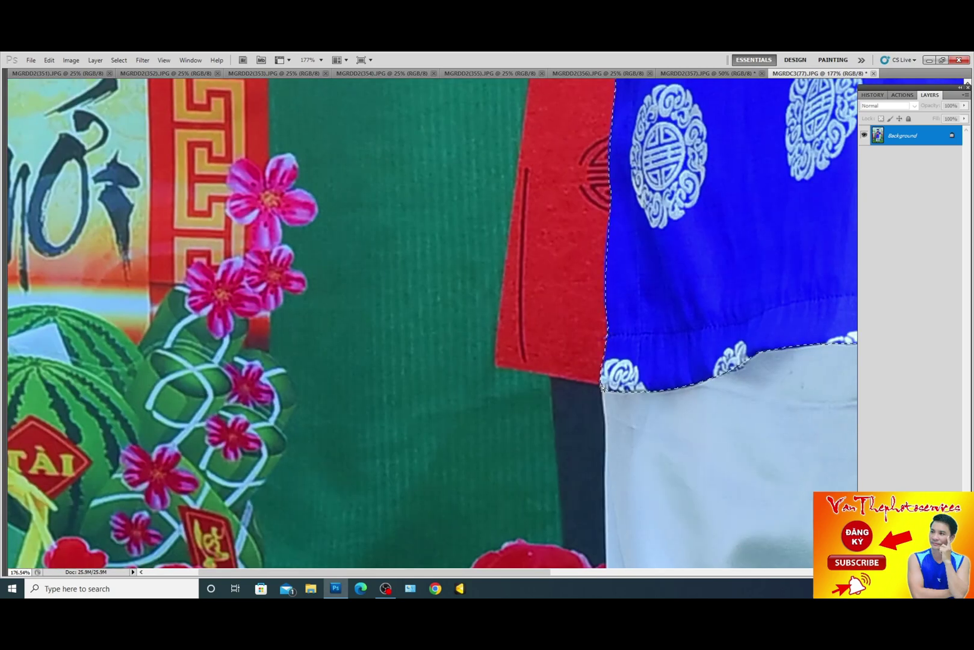
key(ctrl+0)
Step: Turn the path into a feathered selection and drag the robe into the boy's photo MGRDD2(357)
key(ctrl+Return)
key(shift+F6)
key(Return)
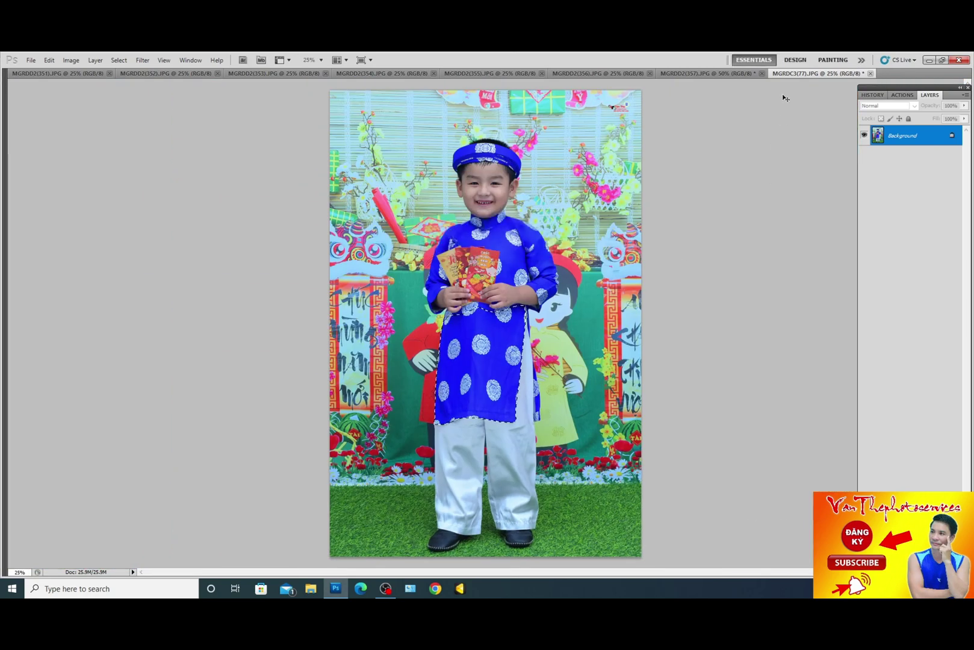
drag(801, 73, 807, 167)
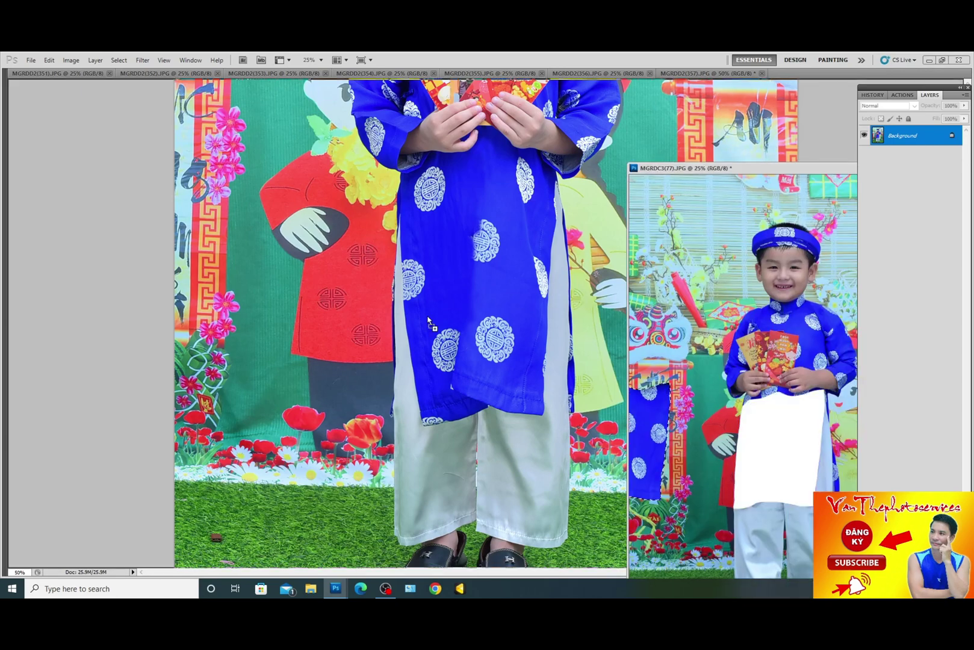
drag(776, 421, 478, 348)
key(f)
Step: Warp the pasted robe with Free Transform, pulling its top-right area in to fit the body
key(ctrl+plus)
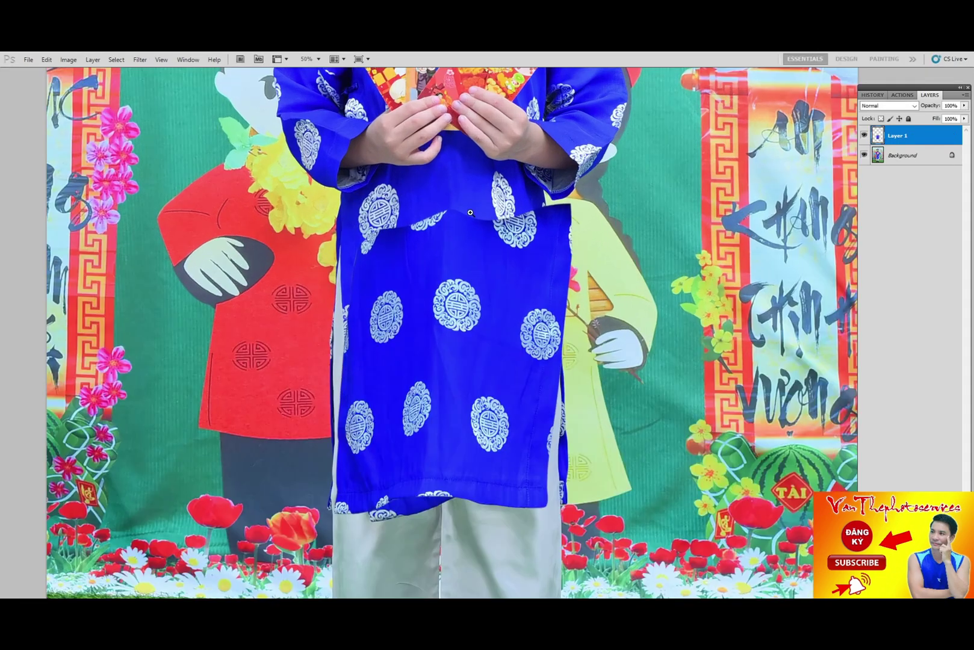
key(ctrl+t)
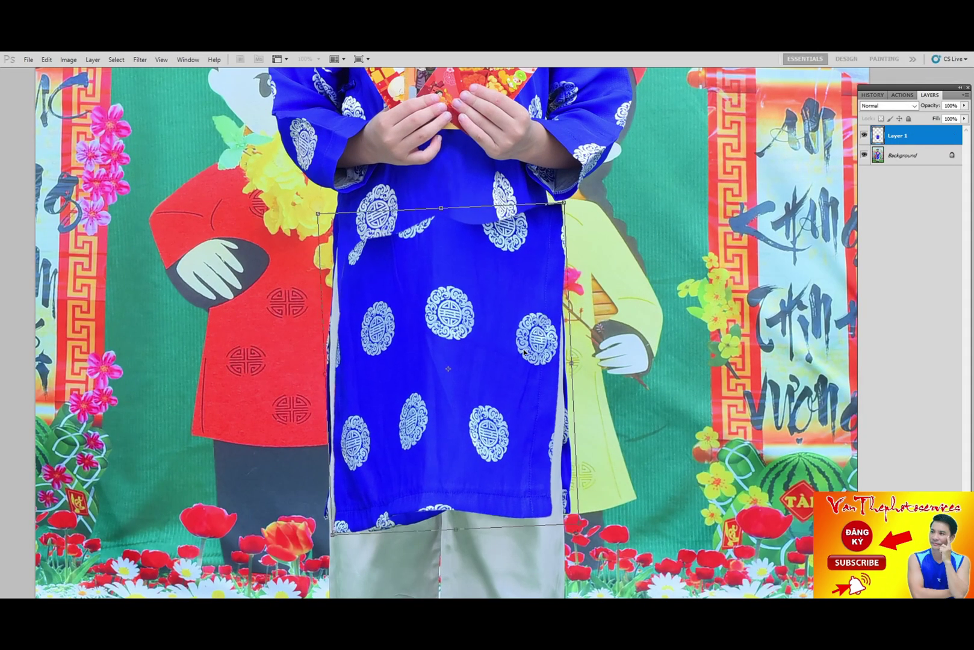
key(ctrl+plus)
right_click(576, 243)
click(599, 317)
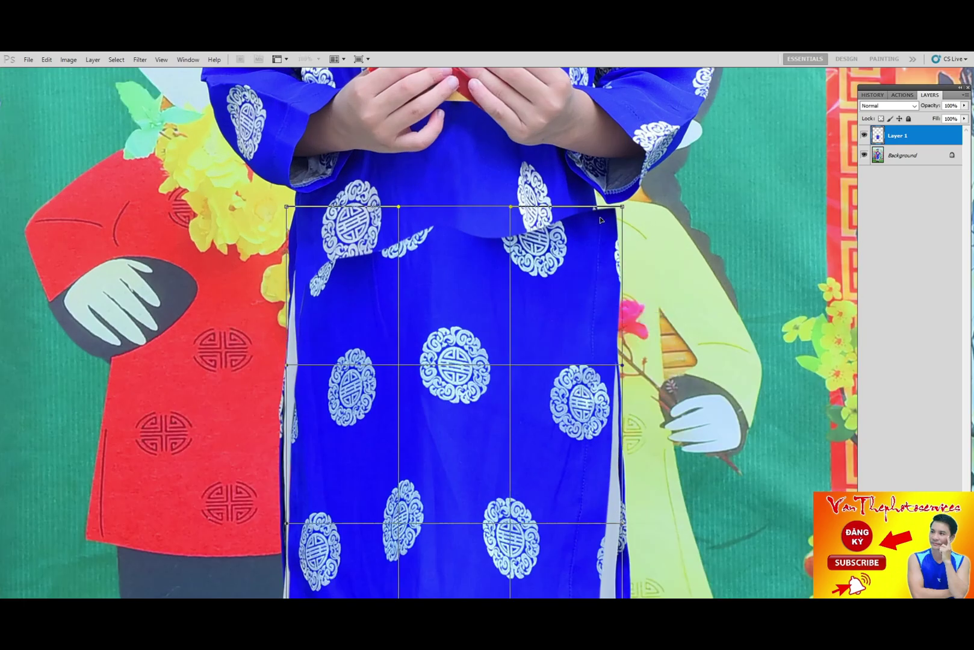
drag(622, 206, 592, 209)
scroll(592, 179, up, 1)
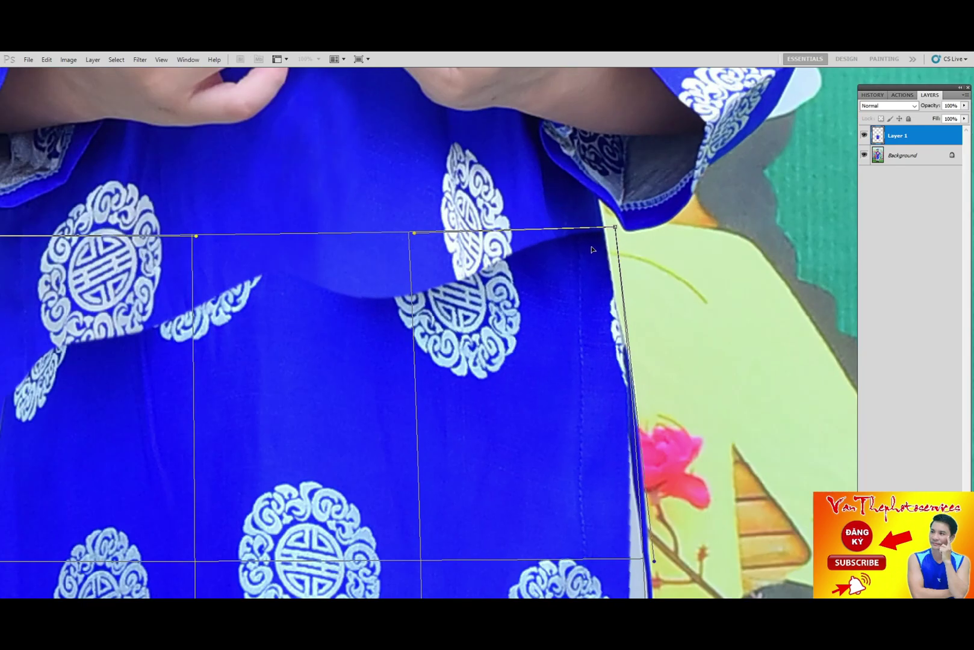
scroll(313, 276, up, 1)
scroll(446, 159, down, 1)
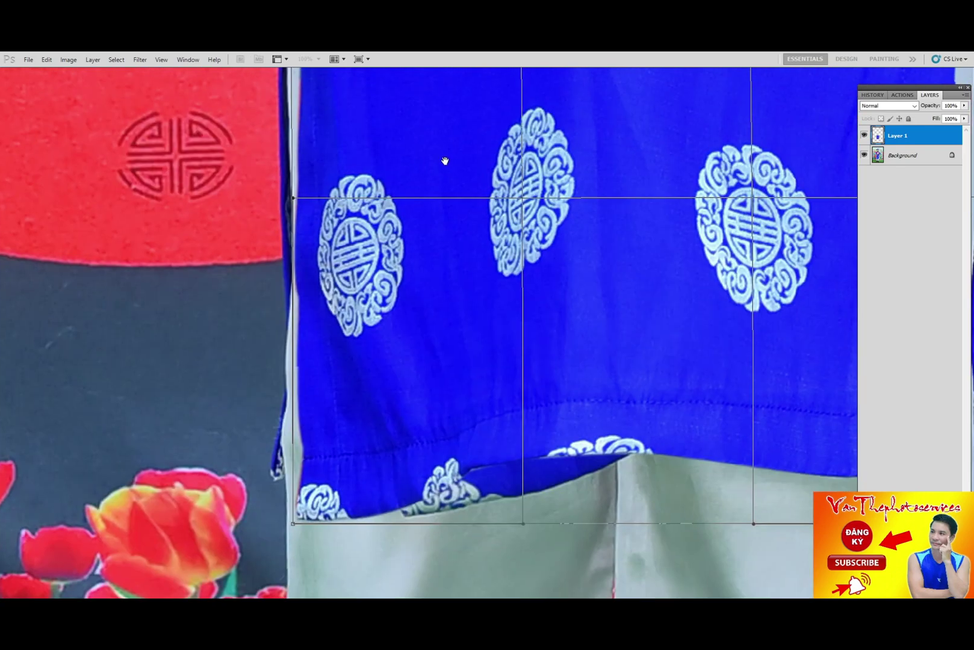
scroll(535, 350, down, 1)
scroll(534, 347, down, 2)
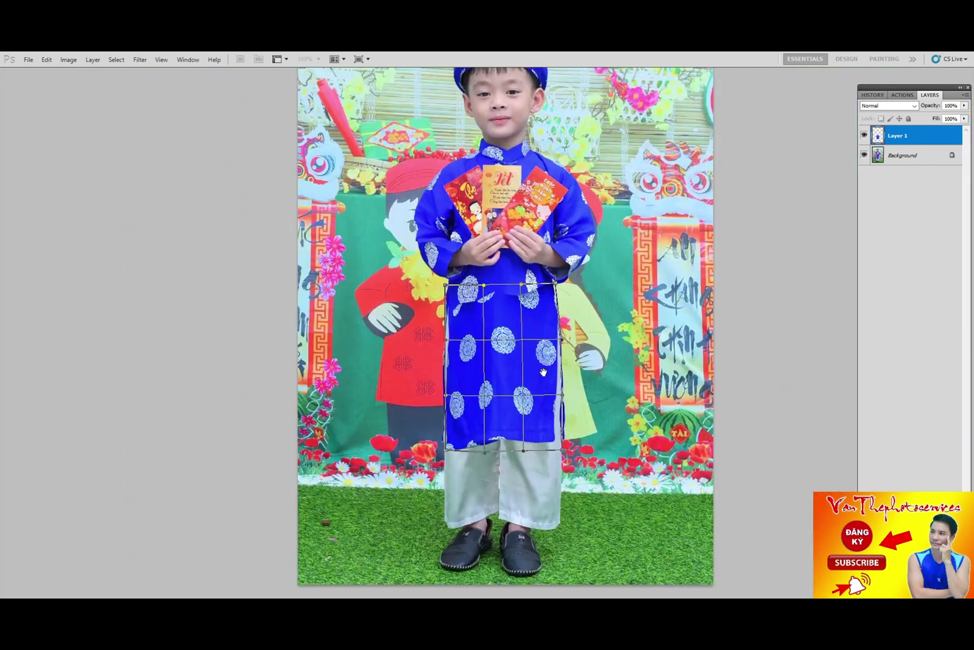
scroll(542, 338, up, 2)
scroll(572, 334, up, 1)
mouse_move(598, 151)
mouse_down()
mouse_move(598, 329)
mouse_move(603, 291)
mouse_up()
Step: Feather the robe patch's top area 10 px and raise its Curves midpoint slightly to brighten it
key(shift+F6)
text(10)
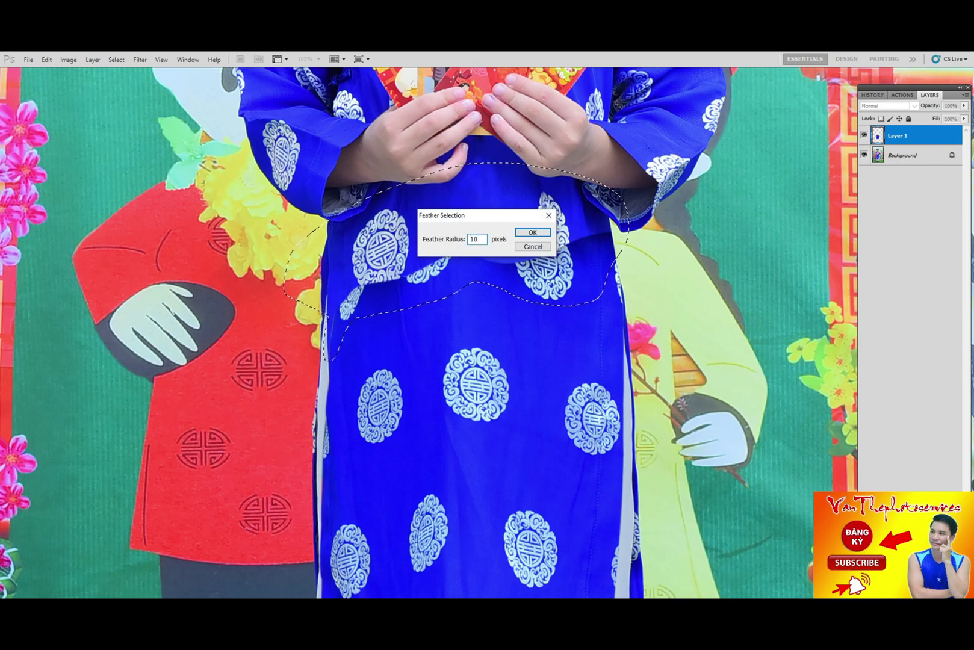
key(Return)
scroll(578, 329, down, 2)
key(ctrl+m)
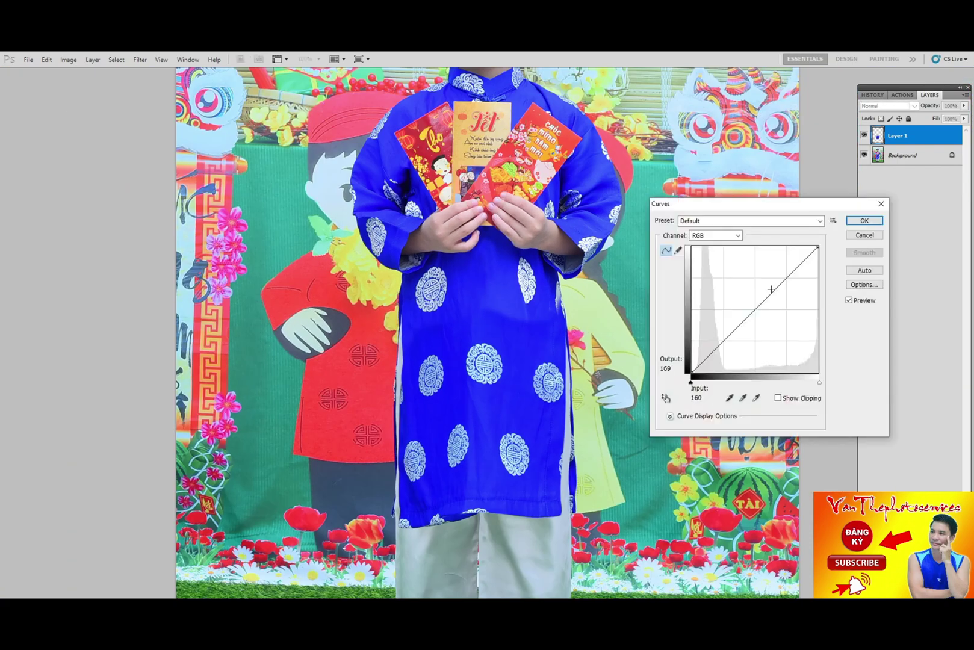
drag(770, 294, 769, 288)
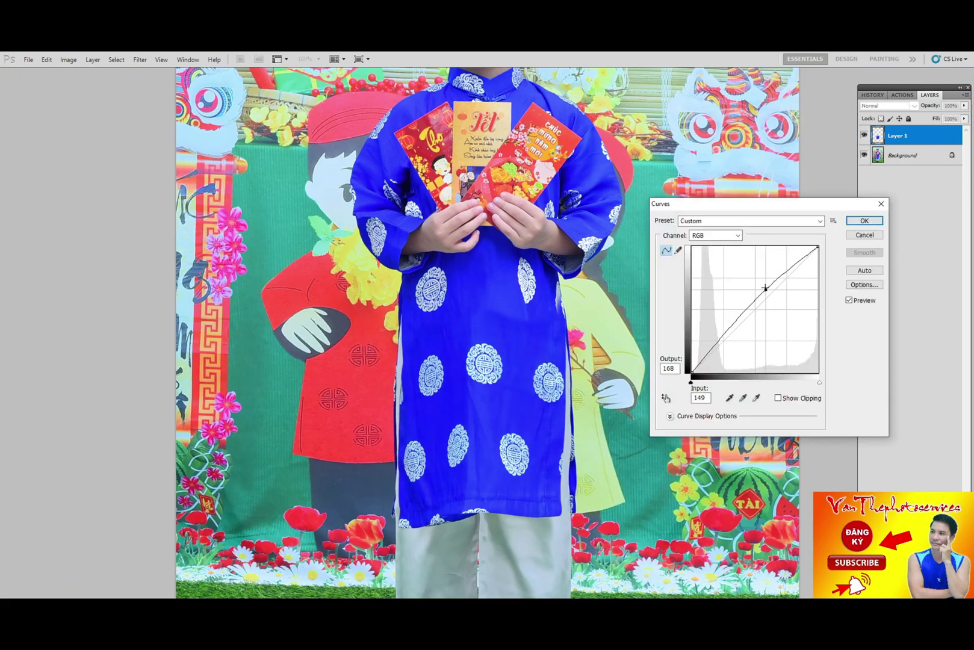
key(Return)
scroll(431, 488, up, 1)
scroll(430, 488, up, 1)
Step: Lasso the trousers below the hem, copy them to a new layer and shift it slightly left
scroll(430, 488, up, 1)
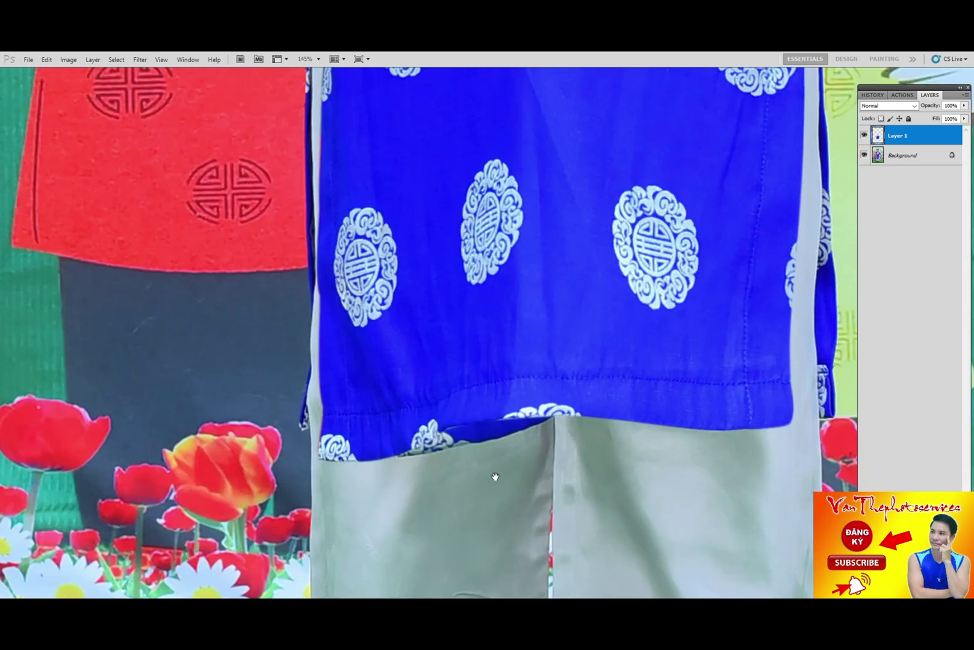
scroll(495, 474, up, 1)
drag(425, 256, 402, 330)
drag(731, 399, 558, 196)
key(ctrl+j)
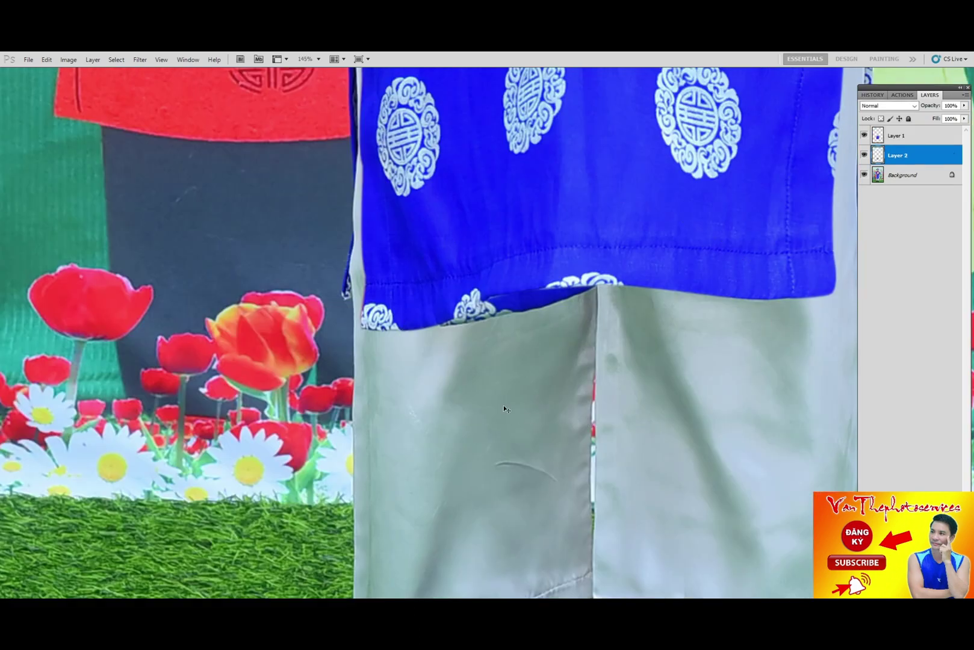
key(ctrl+t)
drag(558, 382, 550, 385)
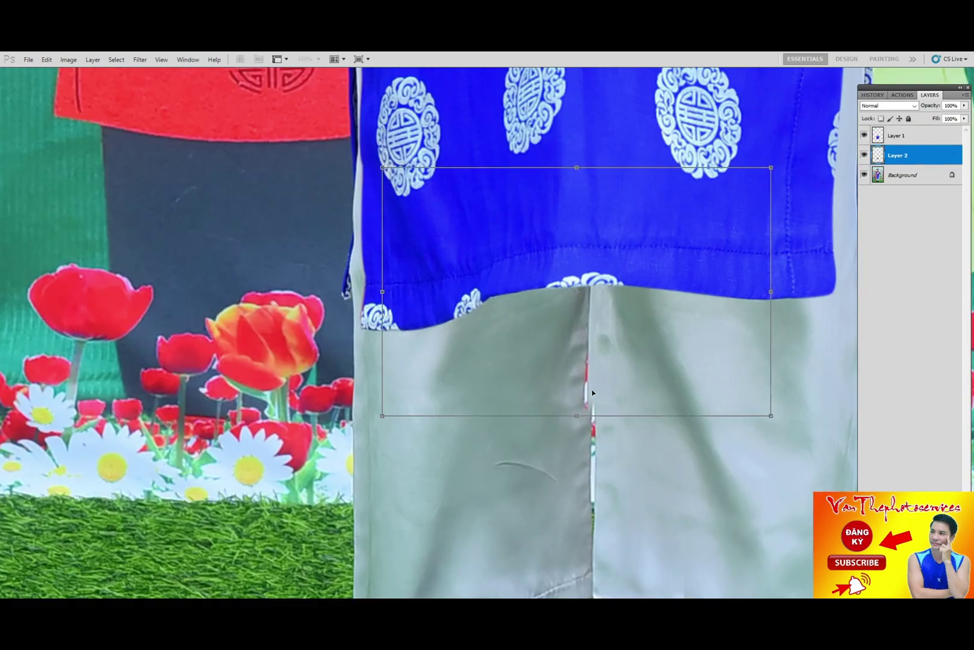
key(Return)
Step: Set the view to 100% and select the Background layer
scroll(592, 393, down, 2)
scroll(458, 241, up, 2)
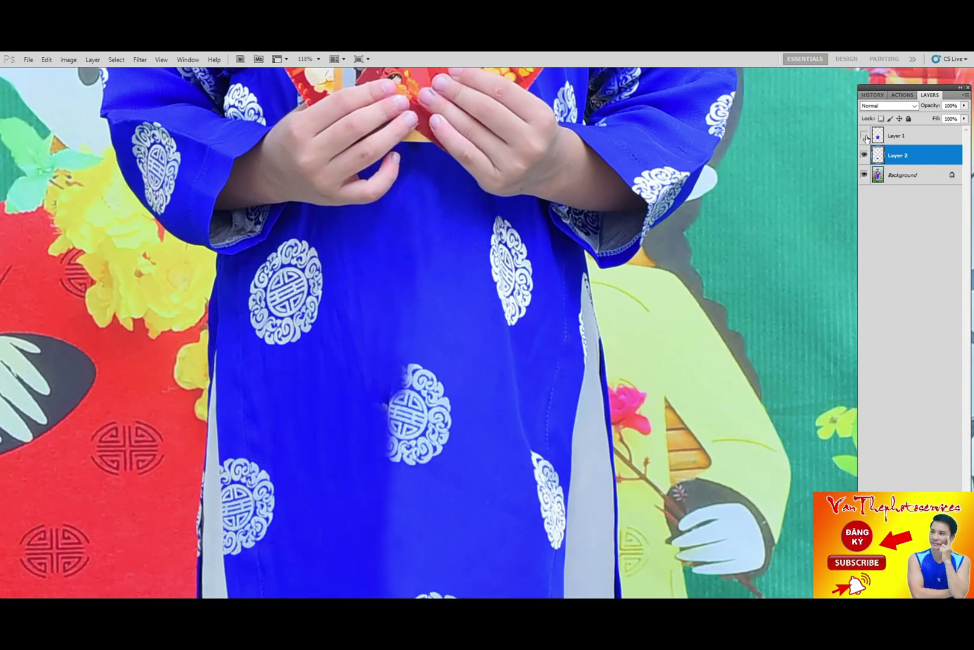
scroll(615, 319, up, 3)
key(ctrl+1)
click(874, 177)
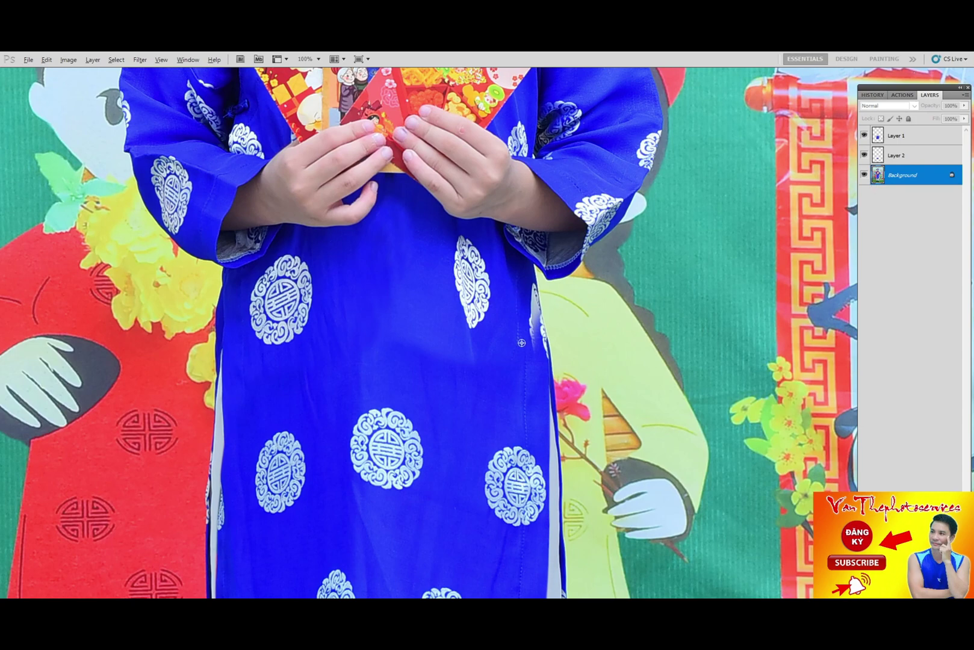
scroll(529, 291, up, 3)
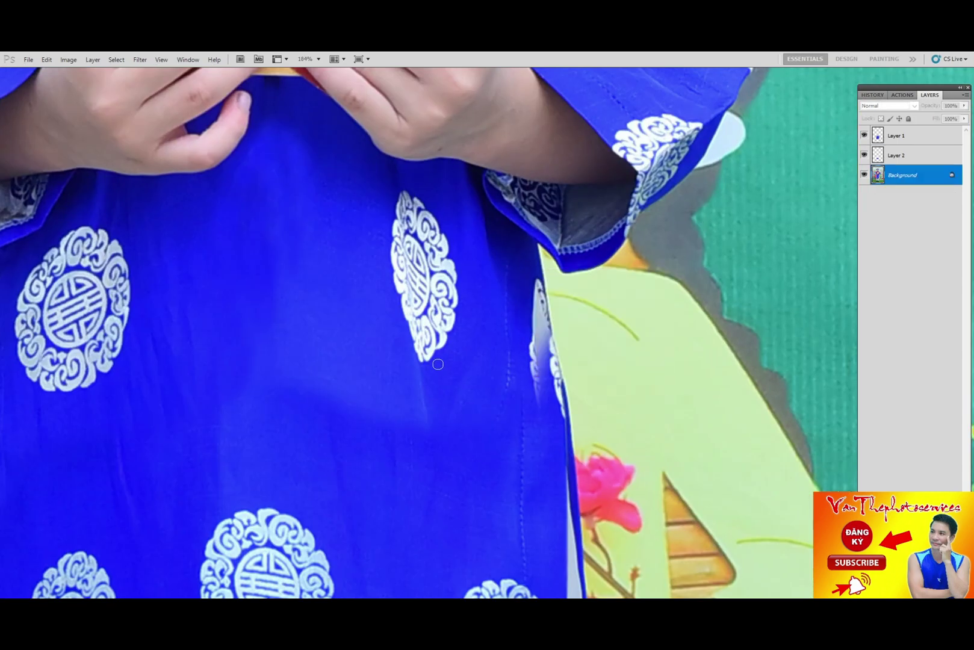
Step: Clone robe fabric over the rough side edge of the robe, then zoom out
alt+click(525, 273)
drag(539, 285, 542, 330)
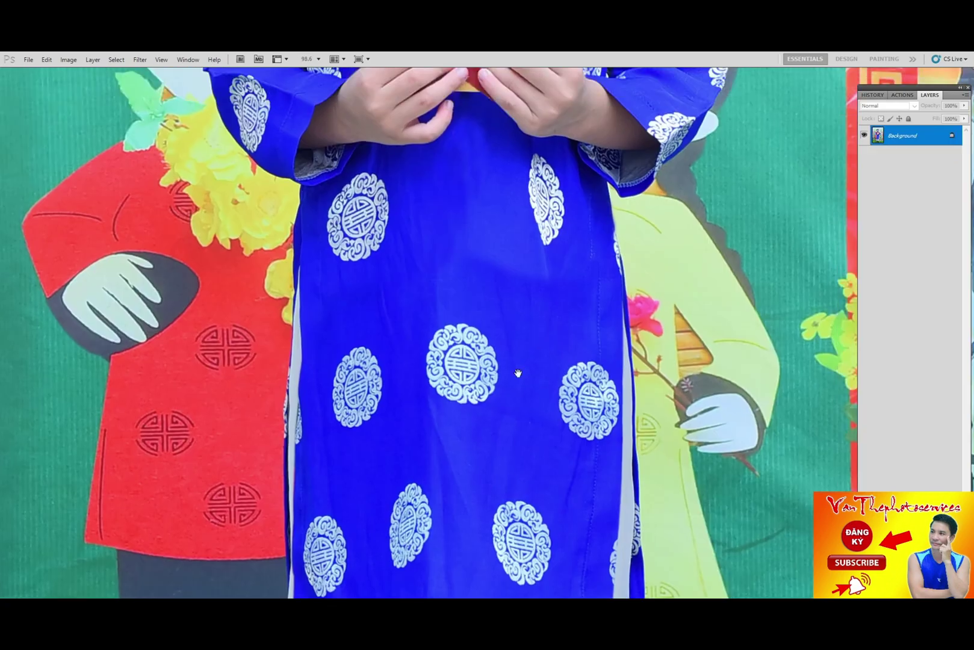
drag(517, 373, 484, 427)
right_click(522, 334)
key(Escape)
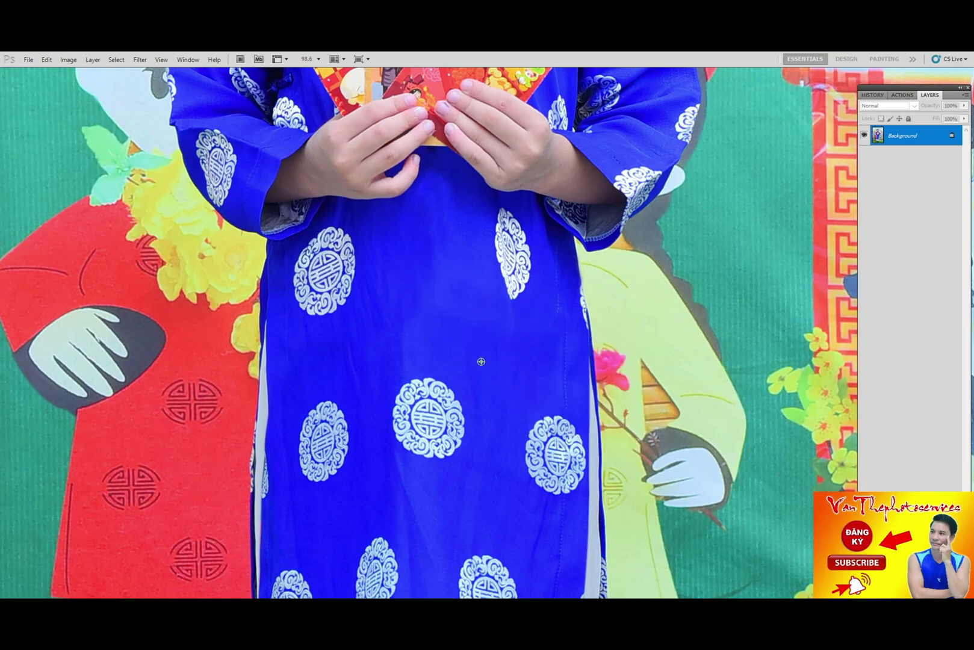
key(ctrl+minus)
Step: With the whole photo in view, bring up History and toggle the boy's portrait between original and retouched
key(ctrl+minus)
key(ctrl+minus)
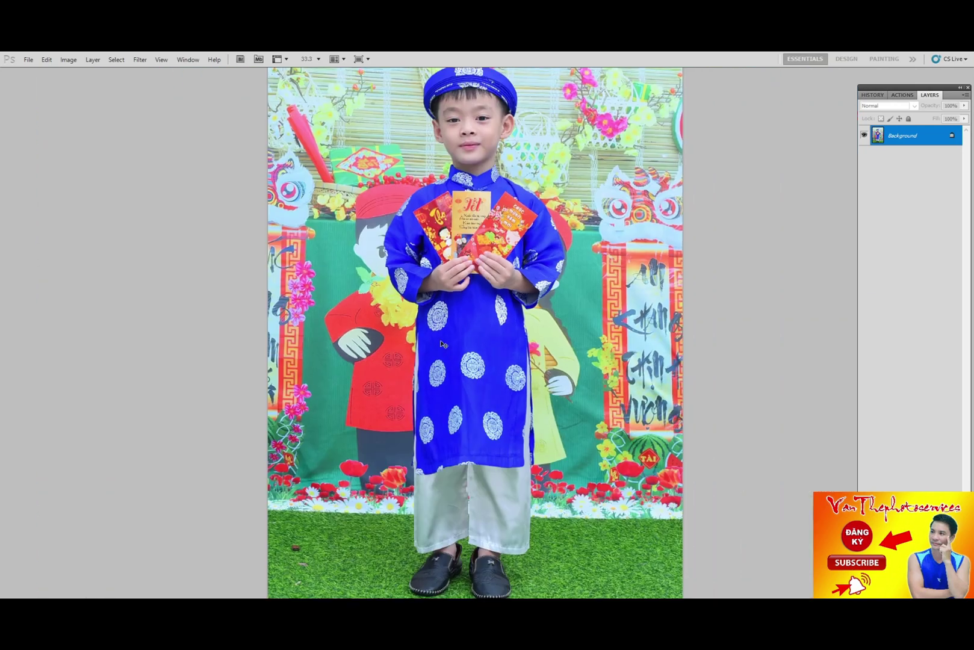
key(ctrl+minus)
click(872, 94)
click(882, 114)
key(ctrl+z)
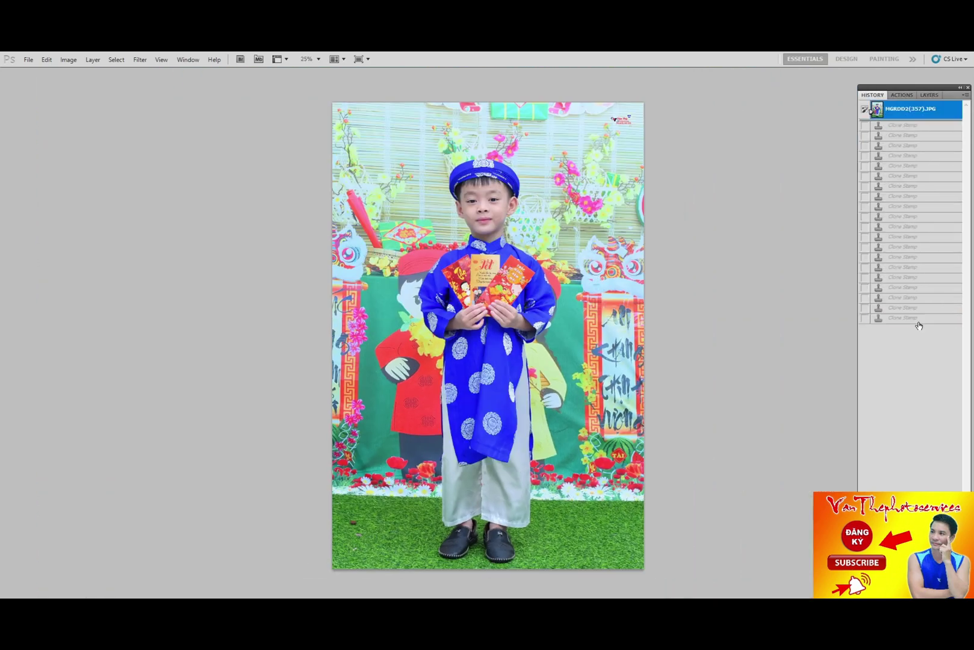
key(ctrl+z)
click(882, 114)
key(ctrl+z)
click(882, 114)
Step: Zoom to inspect the robe, then alternate between the top snapshot and the last Clone Stamp state
key(ctrl+z)
key(ctrl+plus)
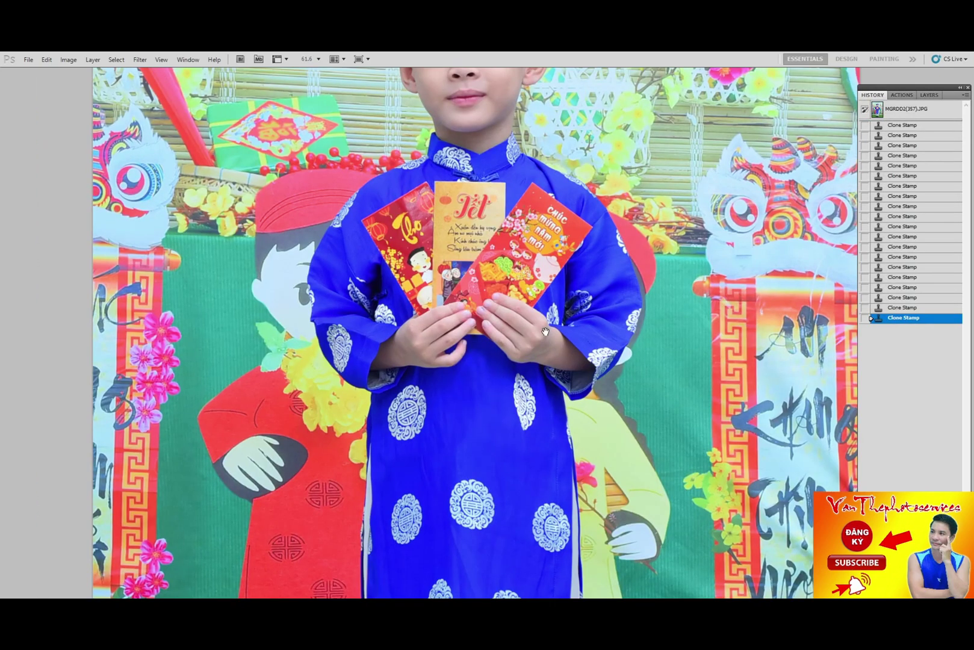
key(ctrl+minus)
click(907, 114)
click(908, 320)
click(909, 114)
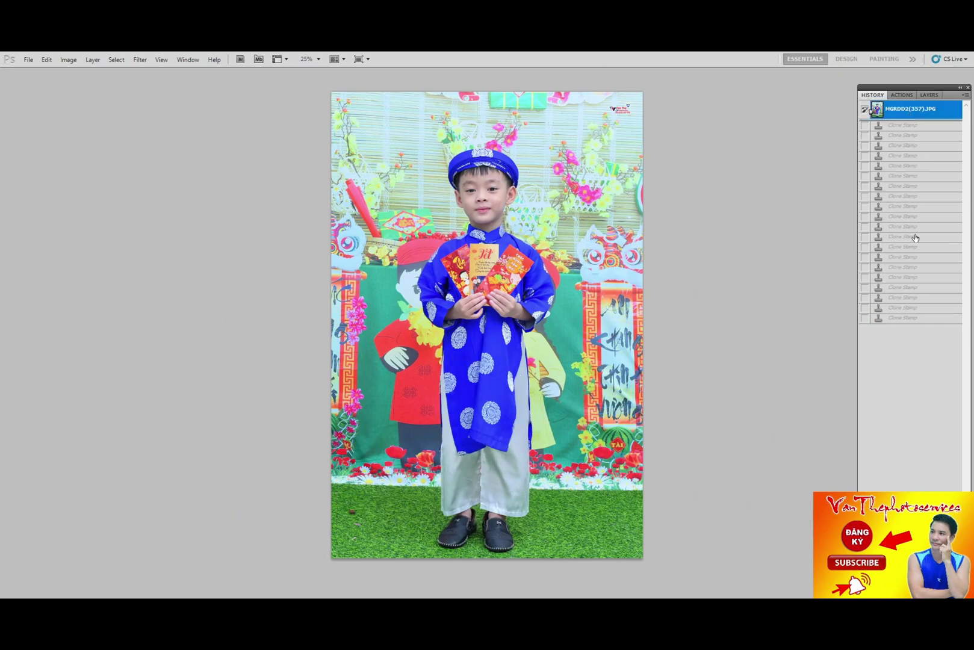
click(907, 320)
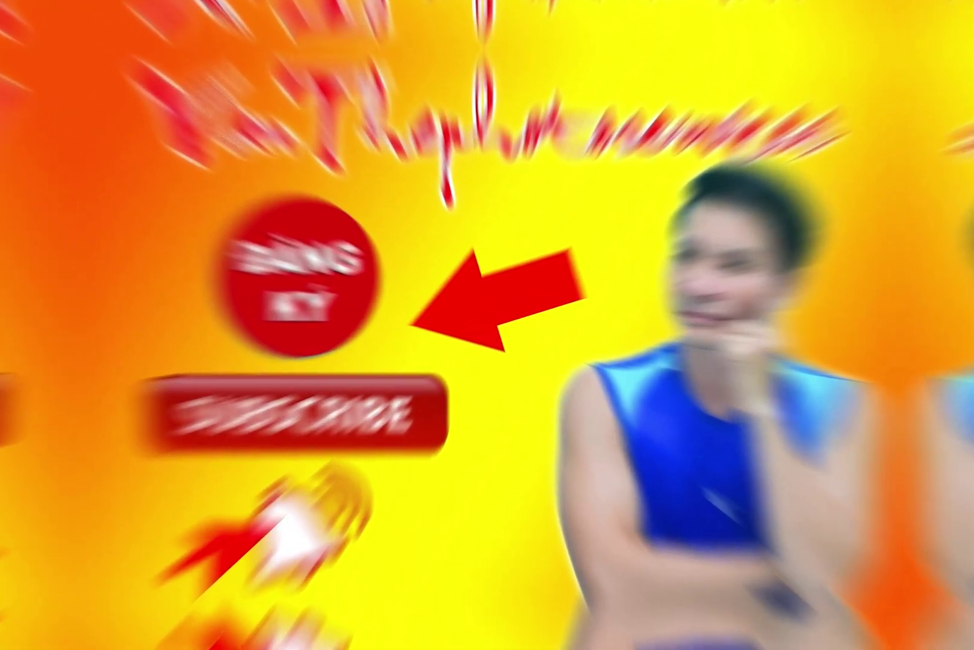